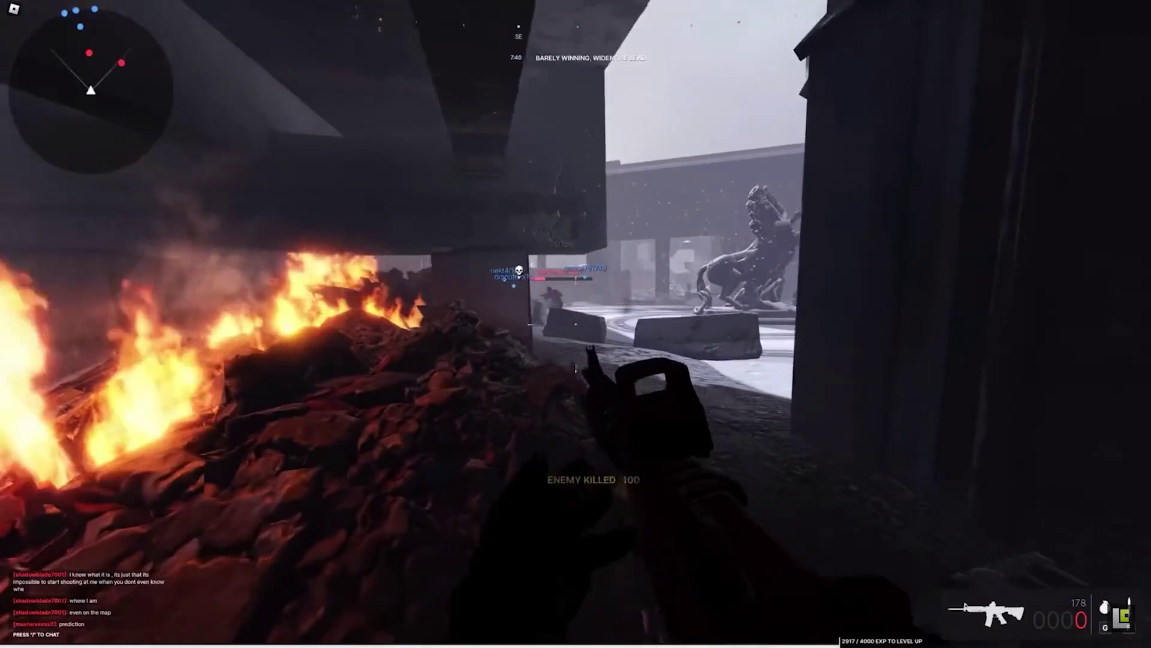
key("2")
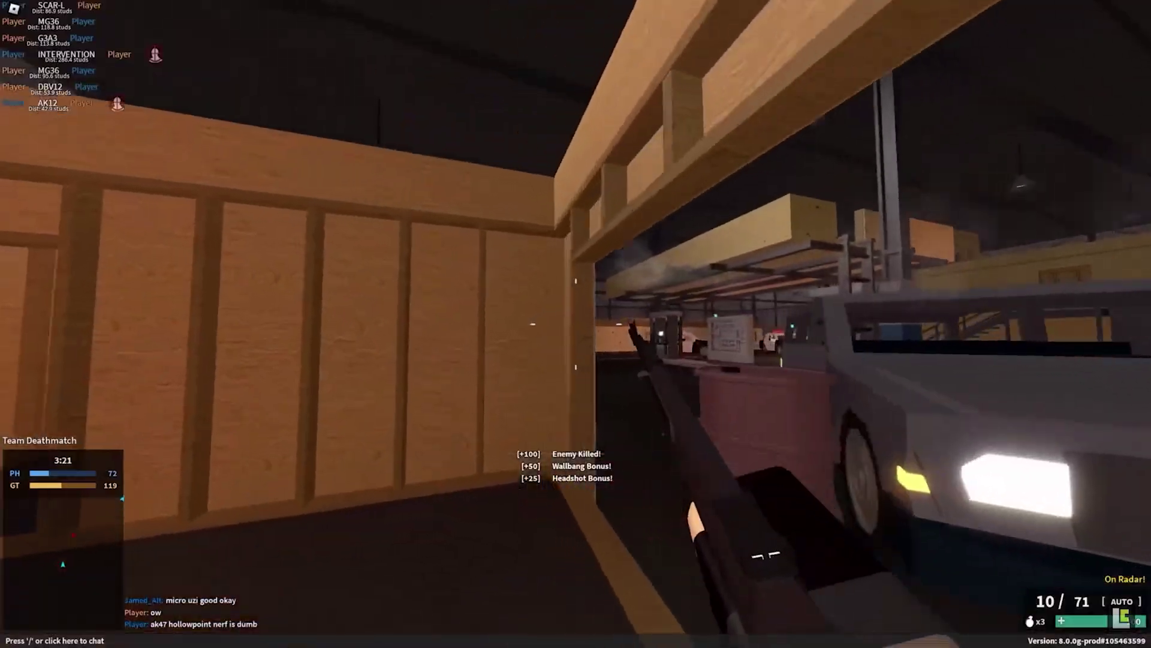
key("r")
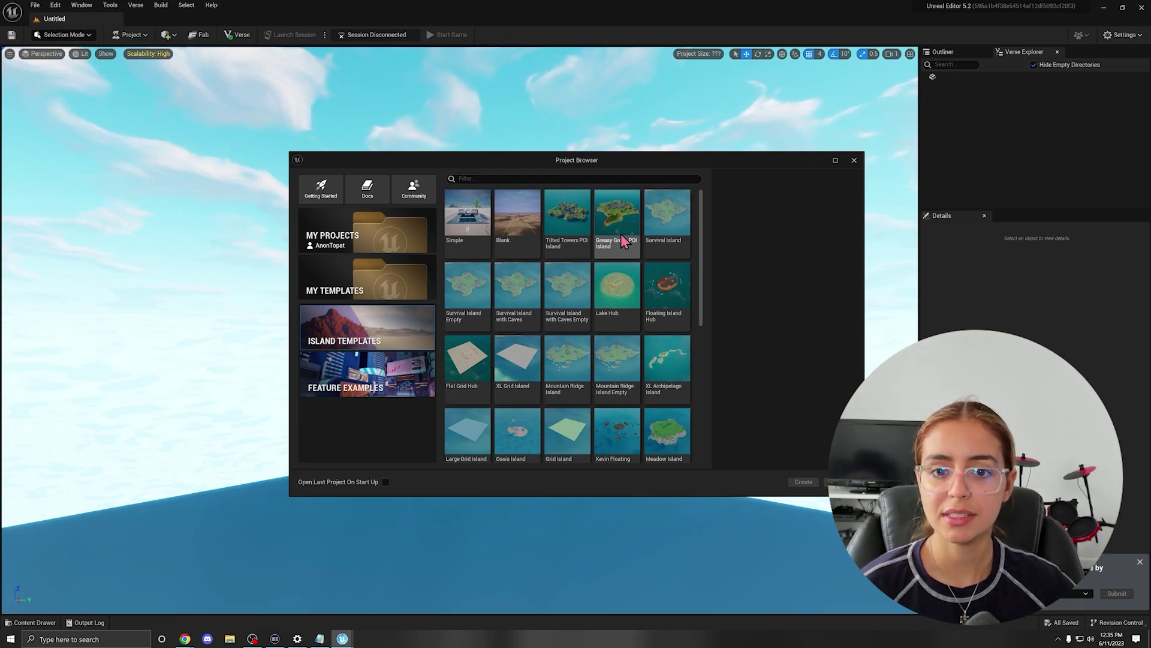
Create a new project named ParkoutTest from the Verse - Parkour feature example.
scroll(581, 334, "down", 5)
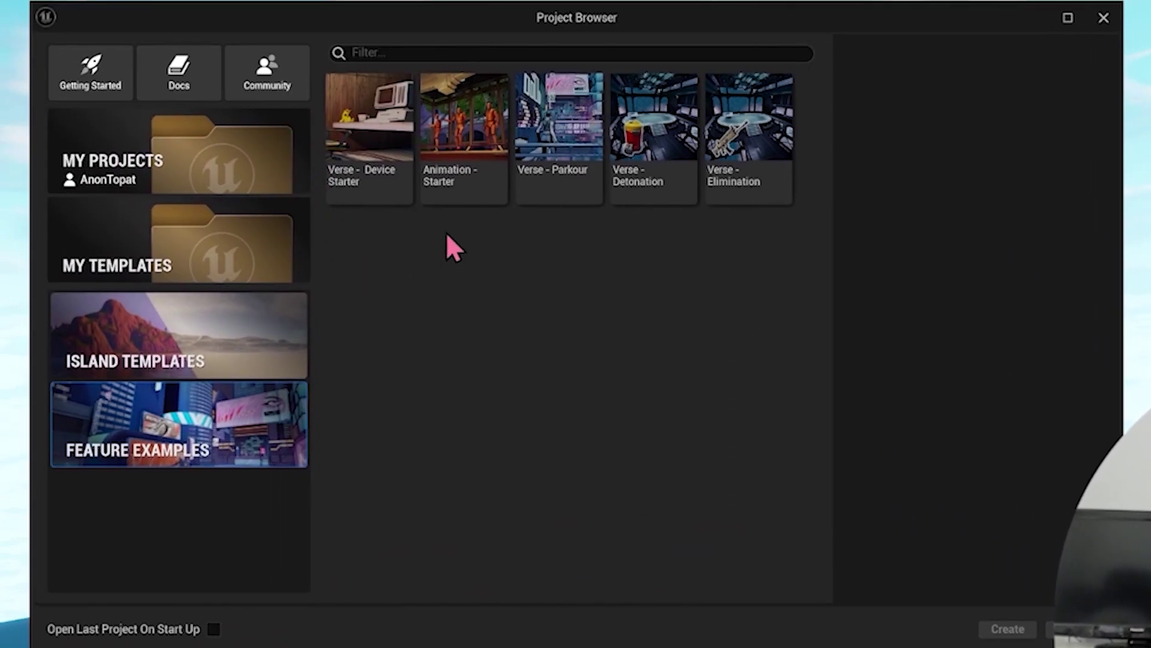
left_click(560, 117)
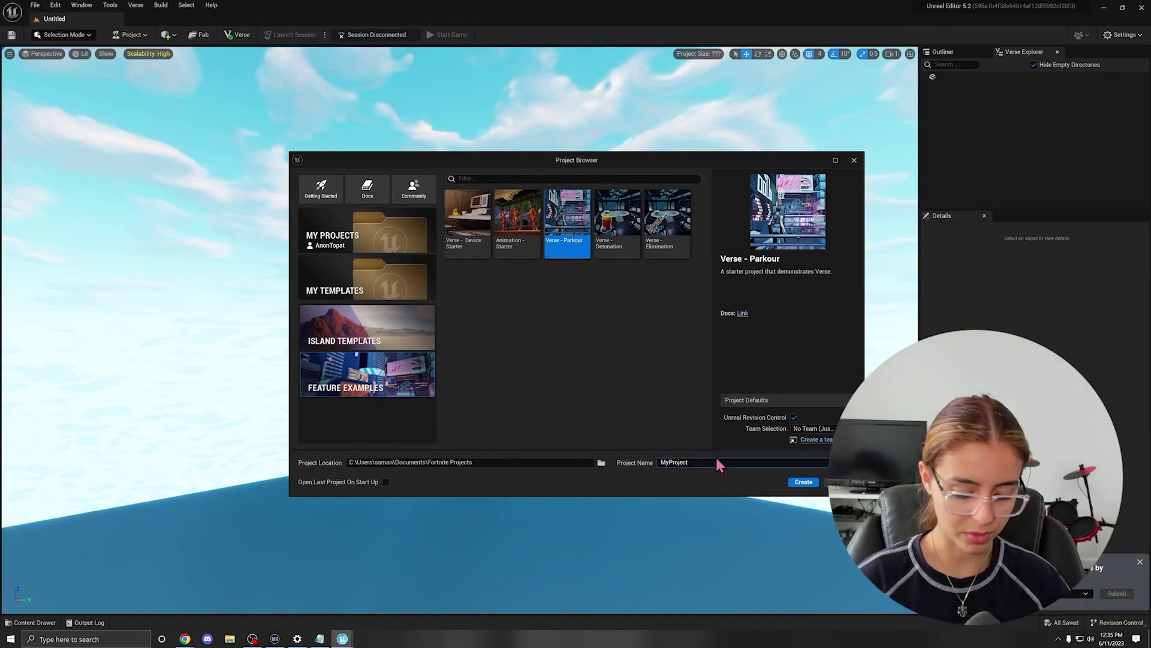
left_click(803, 481)
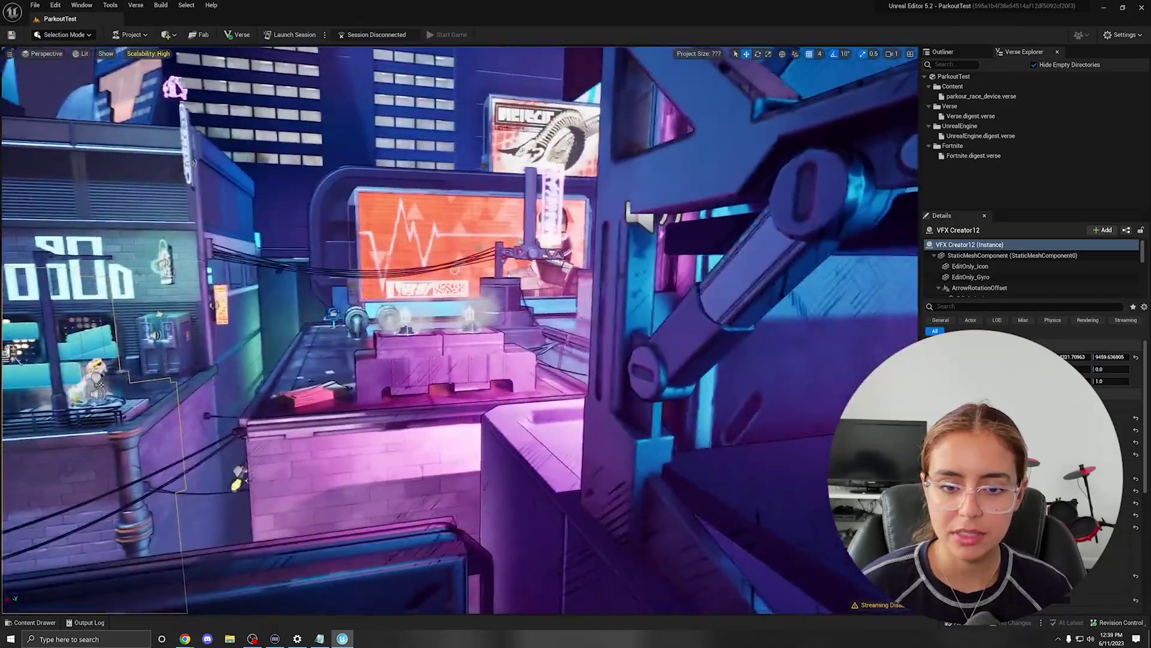
Look around the parkour level, launch a play session and move the character forward in the running game.
key("w")
right_click_drag(460, 330, 690, 317)
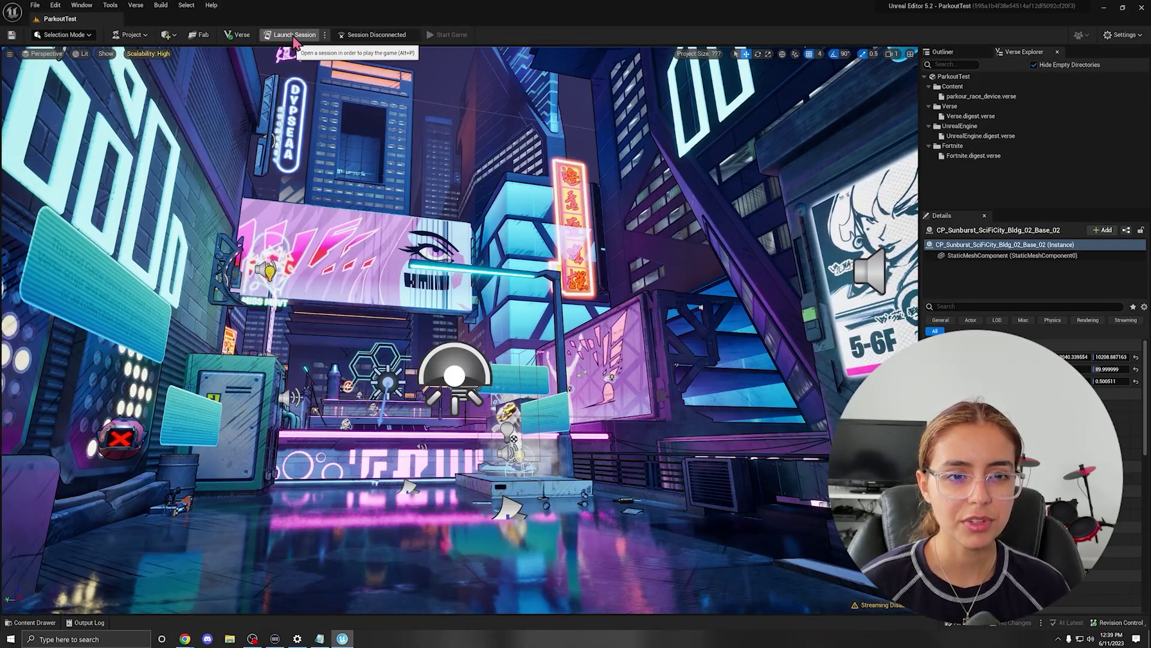
left_click(294, 35)
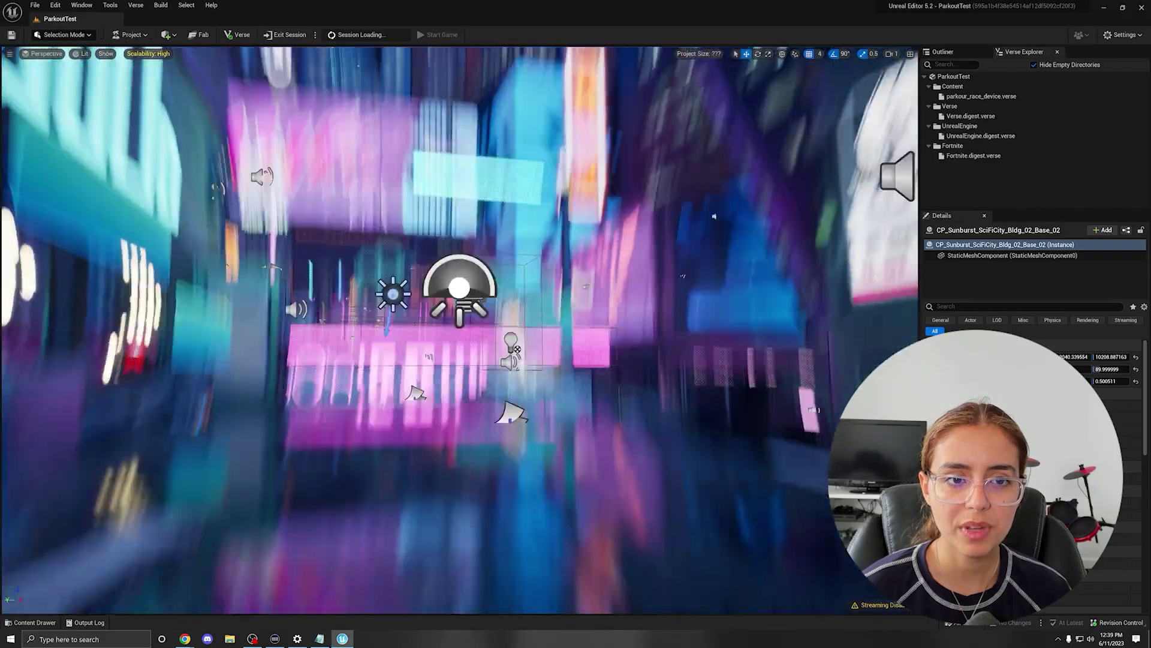
right_click_drag(459, 300, 516, 384)
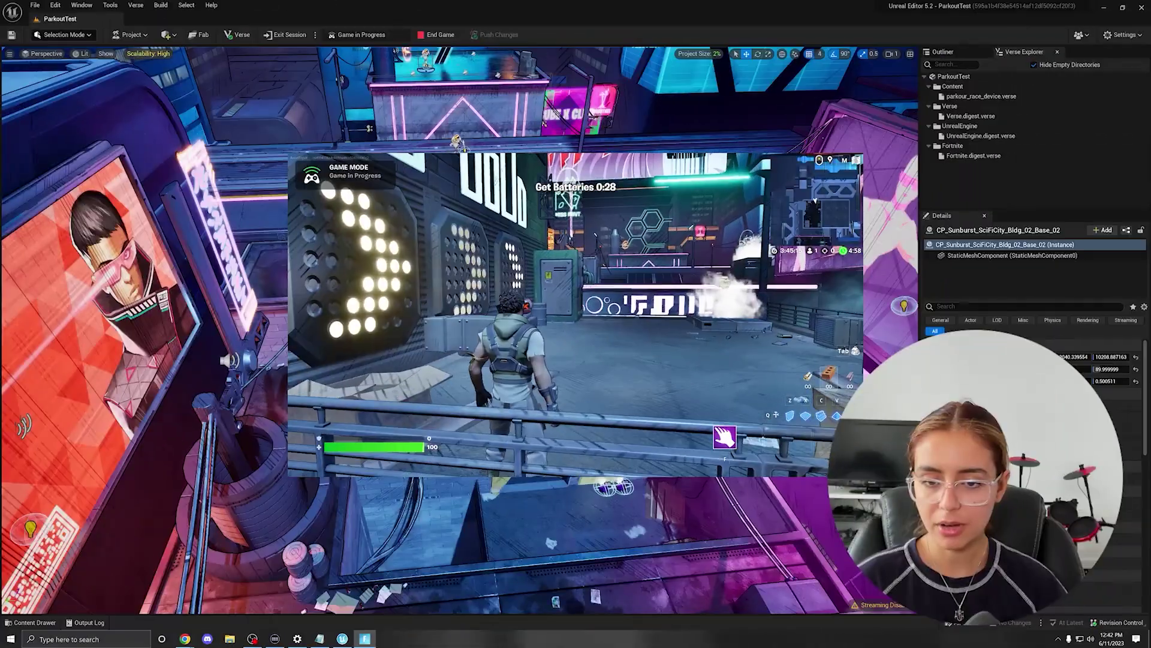
key("w")
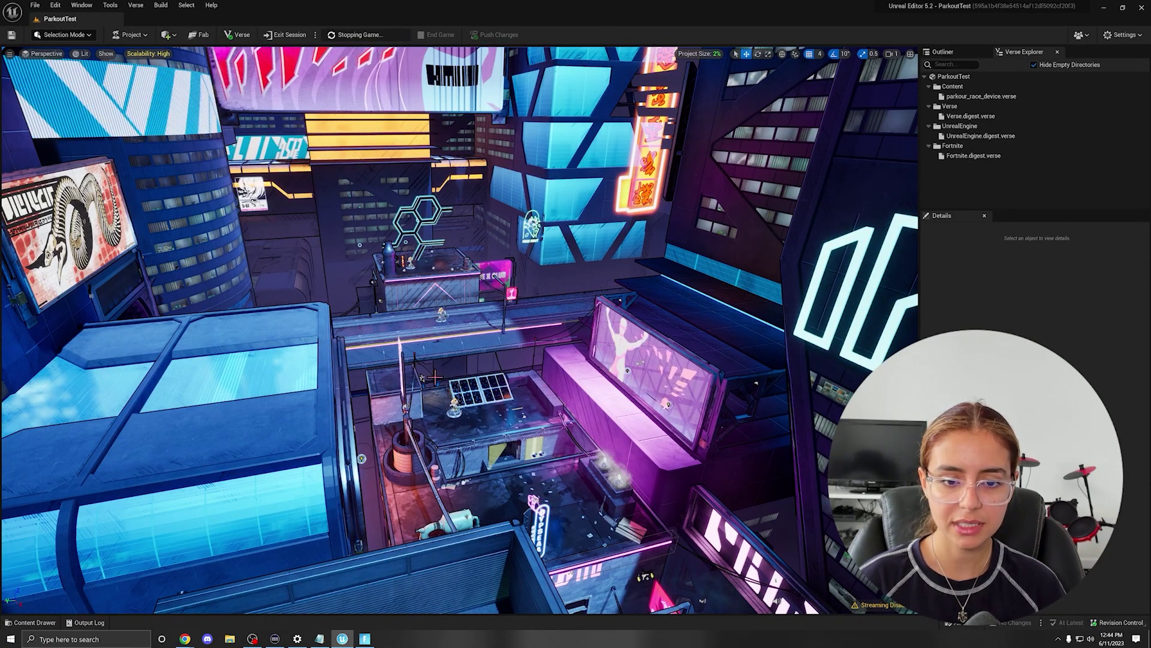
Select the rooftop solar panel in the level, widen the details area and review its property settings.
left_click(459, 387)
left_click_drag(916, 251, 694, 251)
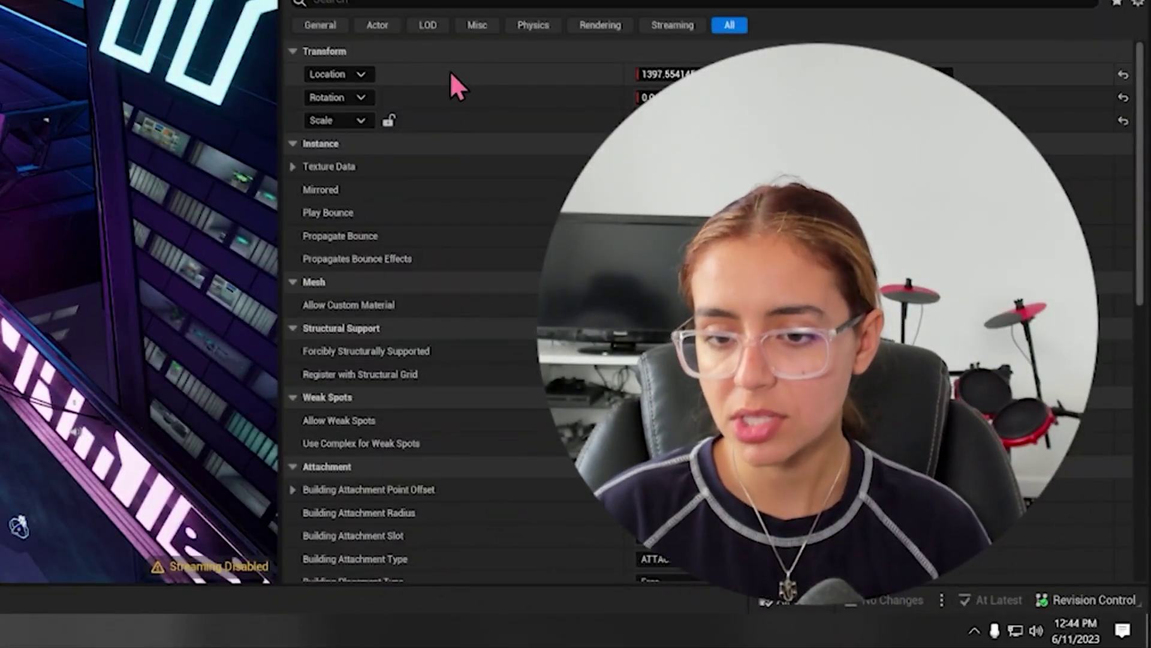
left_click(292, 167)
left_click(292, 166)
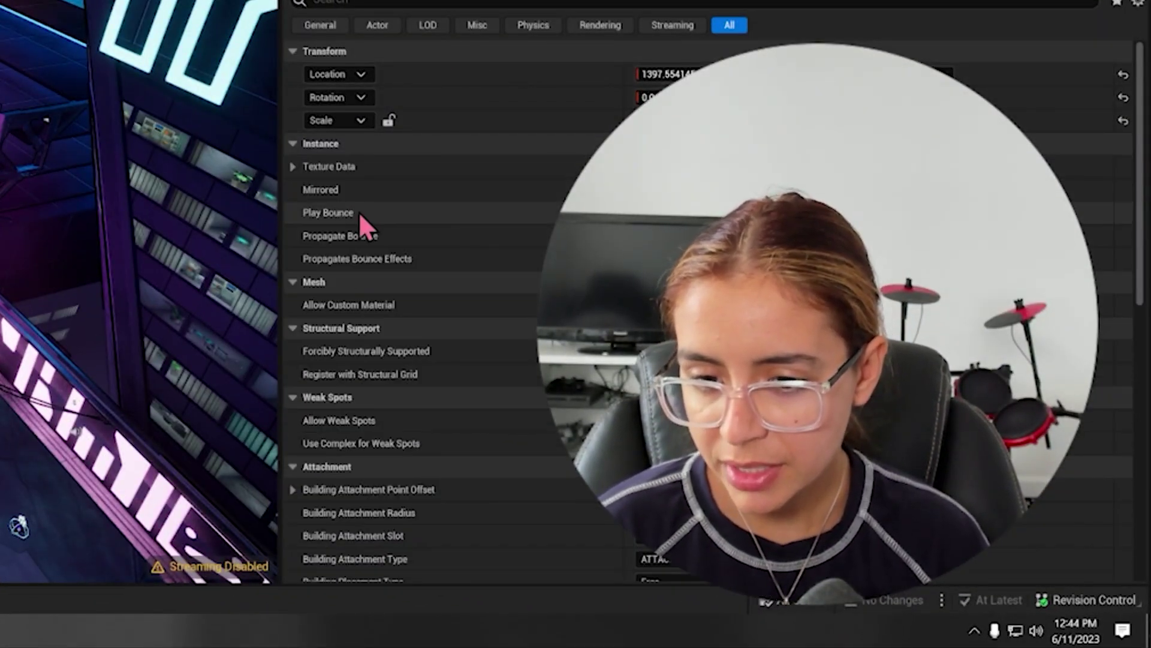
scroll(510, 199, "down", 10)
right_click_drag(150, 228, 66, 216)
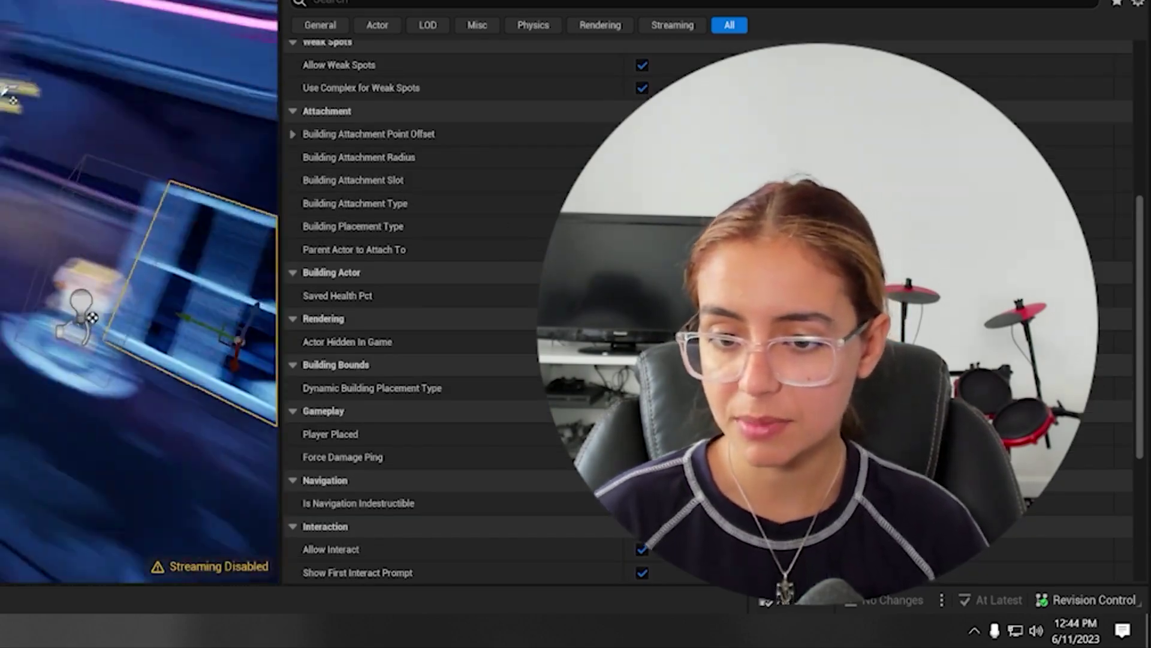
scroll(408, 300, "down", 2)
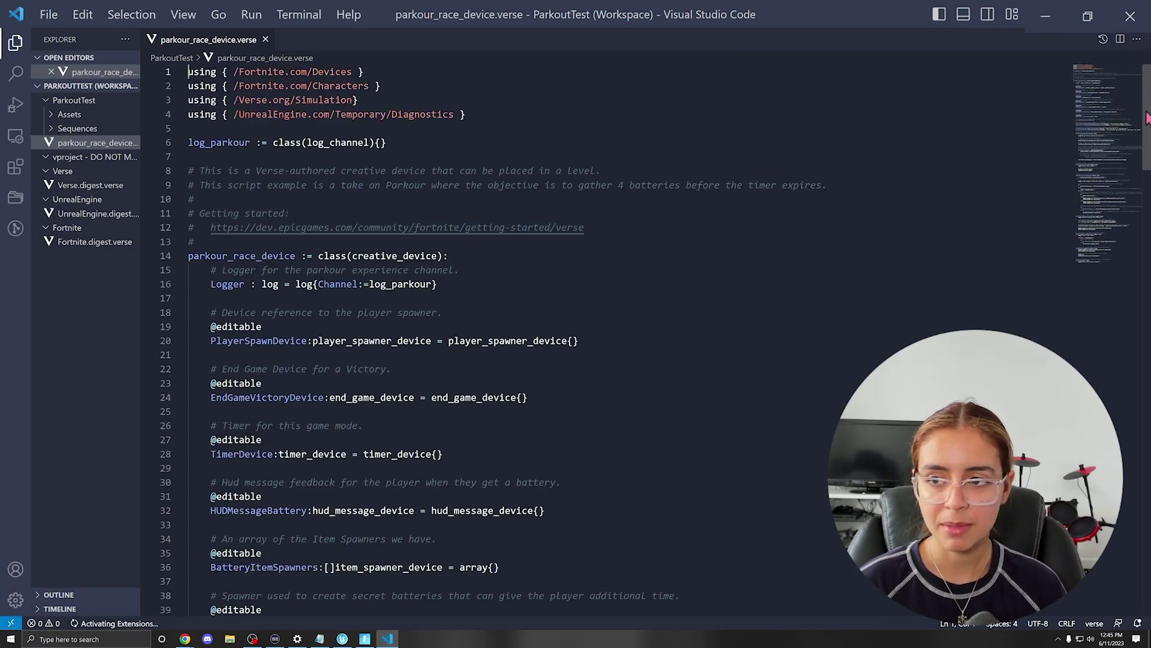
Examine the parkour_race_device.verse script in Visual Studio Code, from its device declarations through the battery pickup functions.
left_click_drag(1146, 112, 1023, 202)
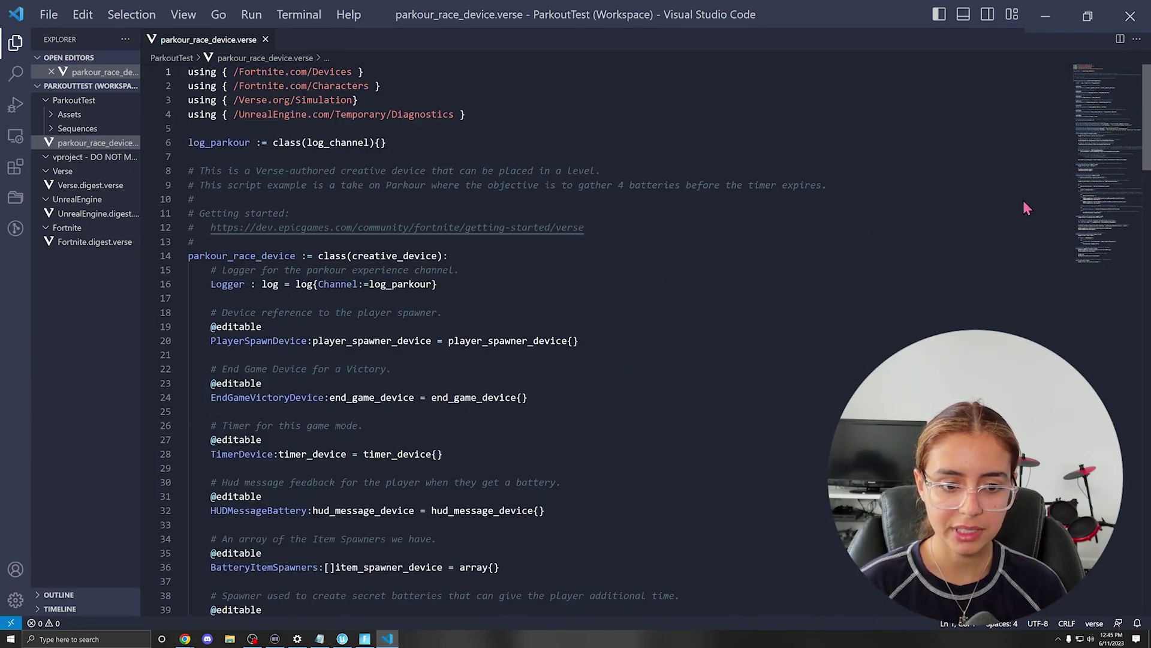
left_click_drag(937, 206, 1019, 360)
scroll(599, 330, "down", 20)
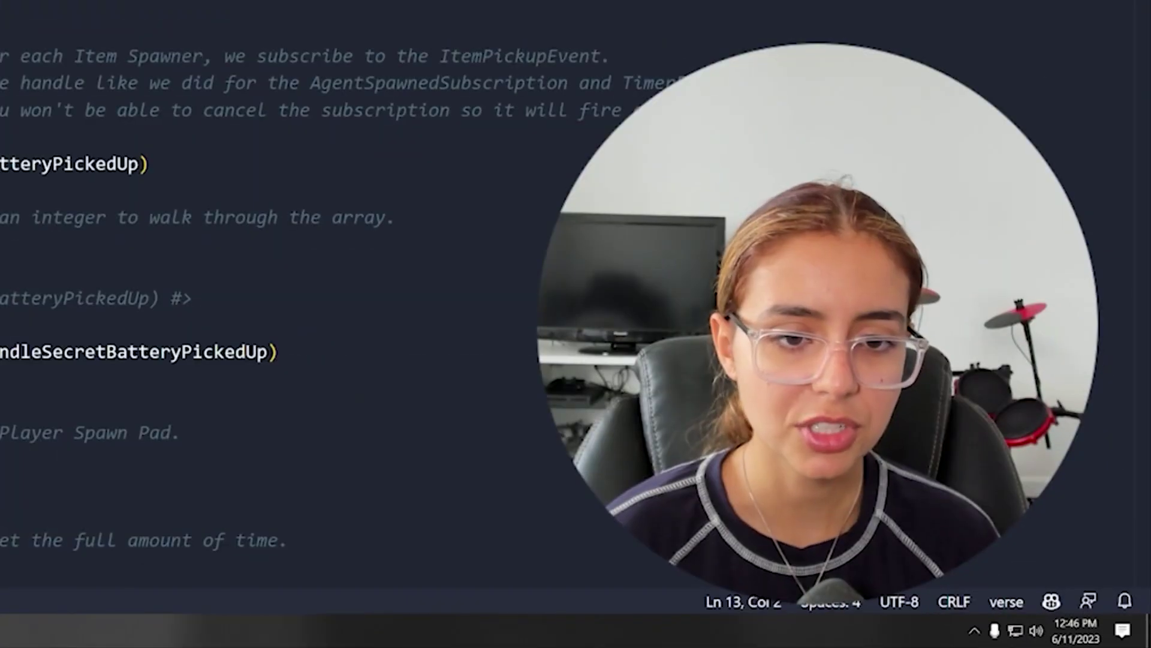
scroll(420, 330, "down", 7)
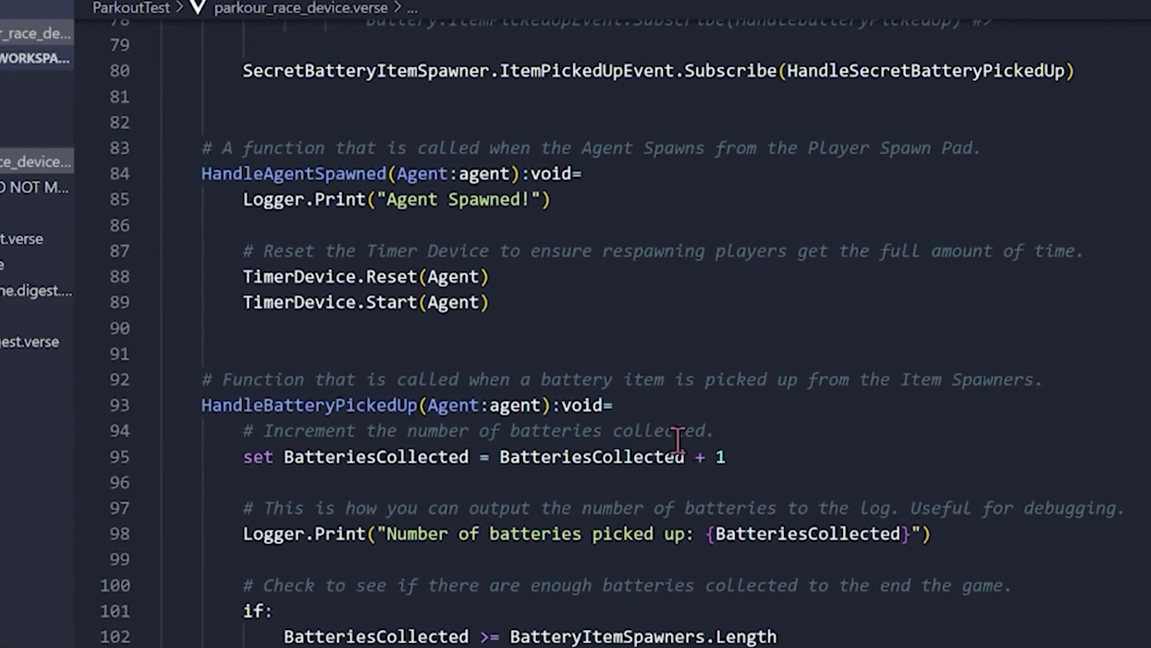
scroll(1132, 491, "down", 9)
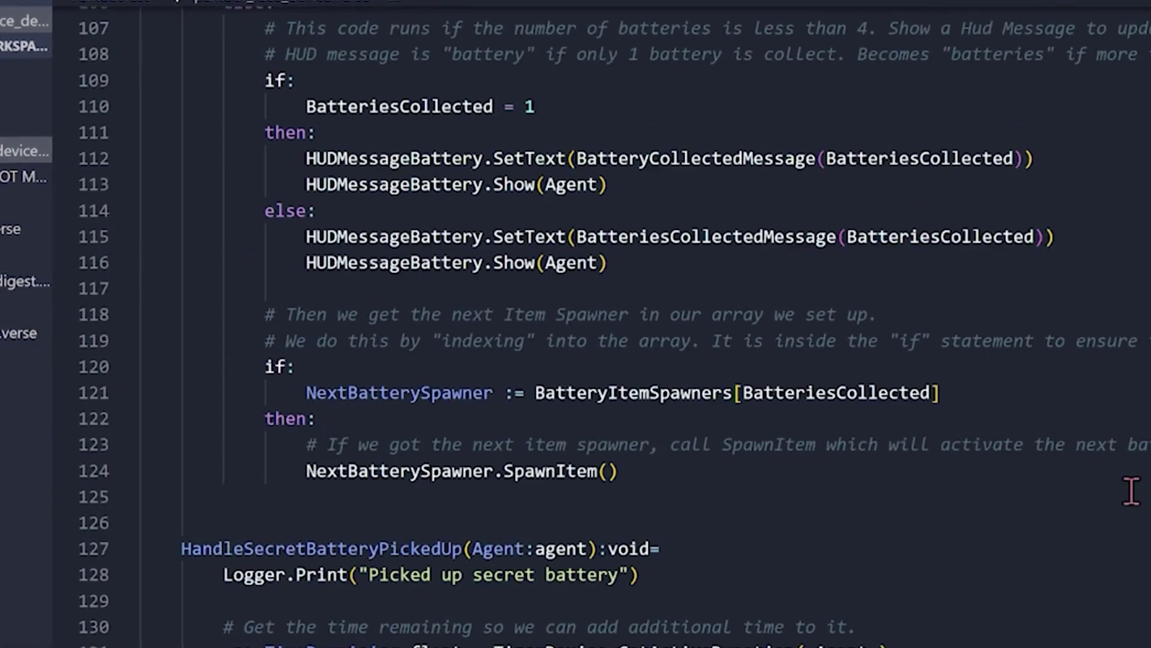
left_click(612, 467)
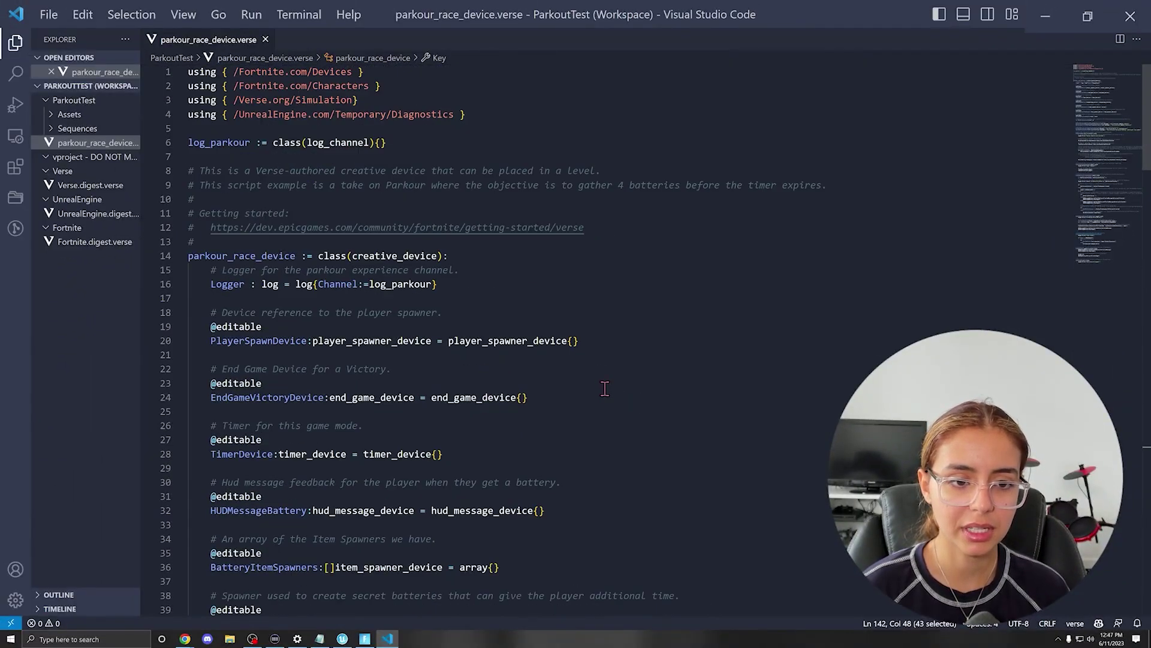
scroll(607, 386, "down", 5)
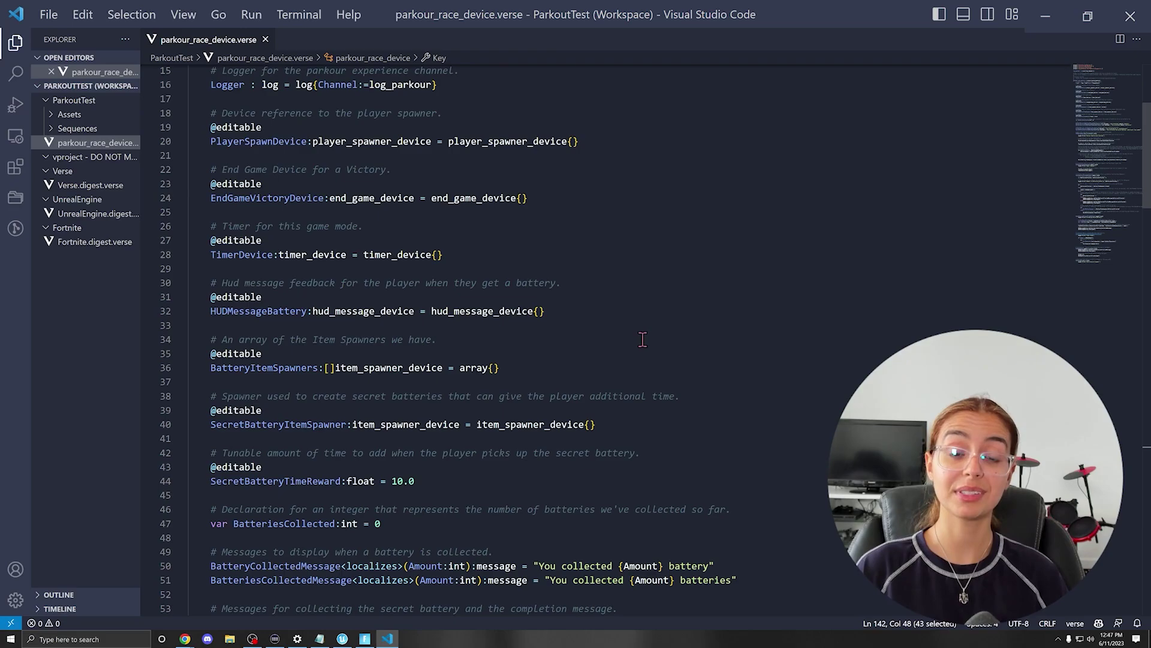
scroll(643, 339, "down", 7)
scroll(613, 289, "up", 12)
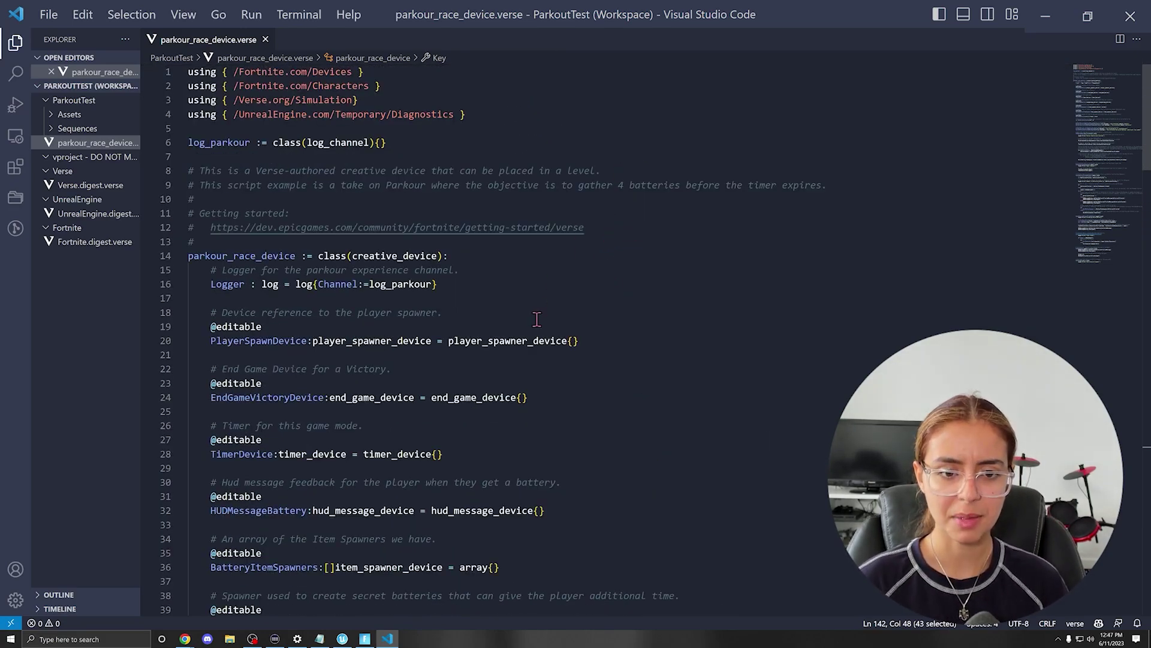
scroll(576, 321, "down", 20)
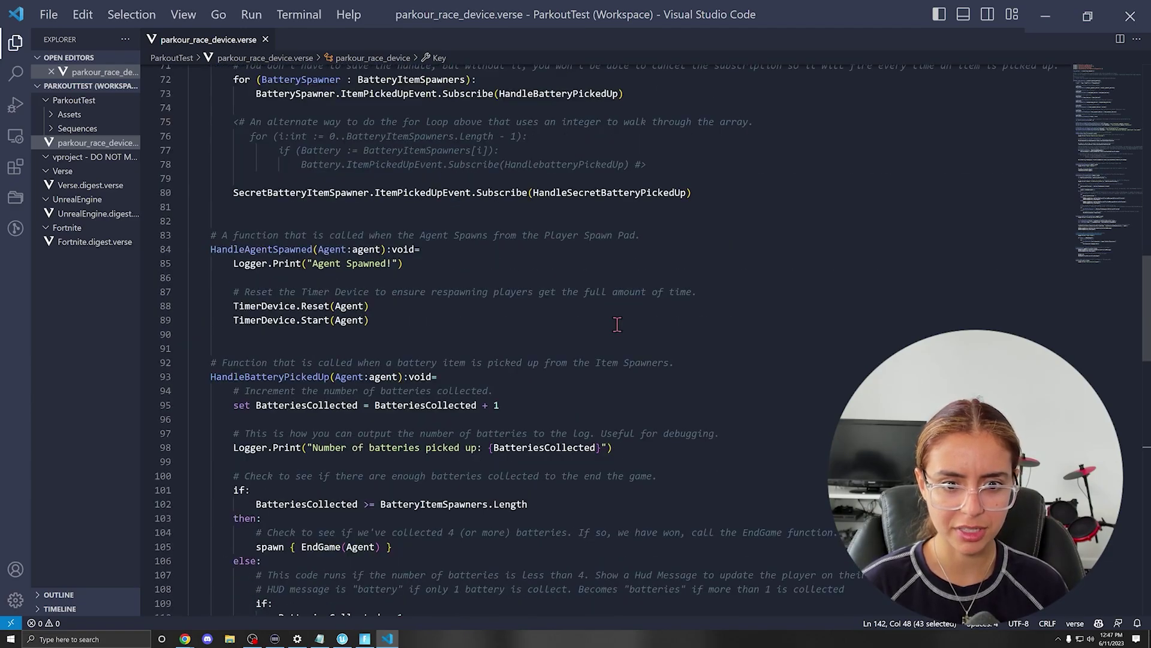
scroll(617, 324, "down", 2)
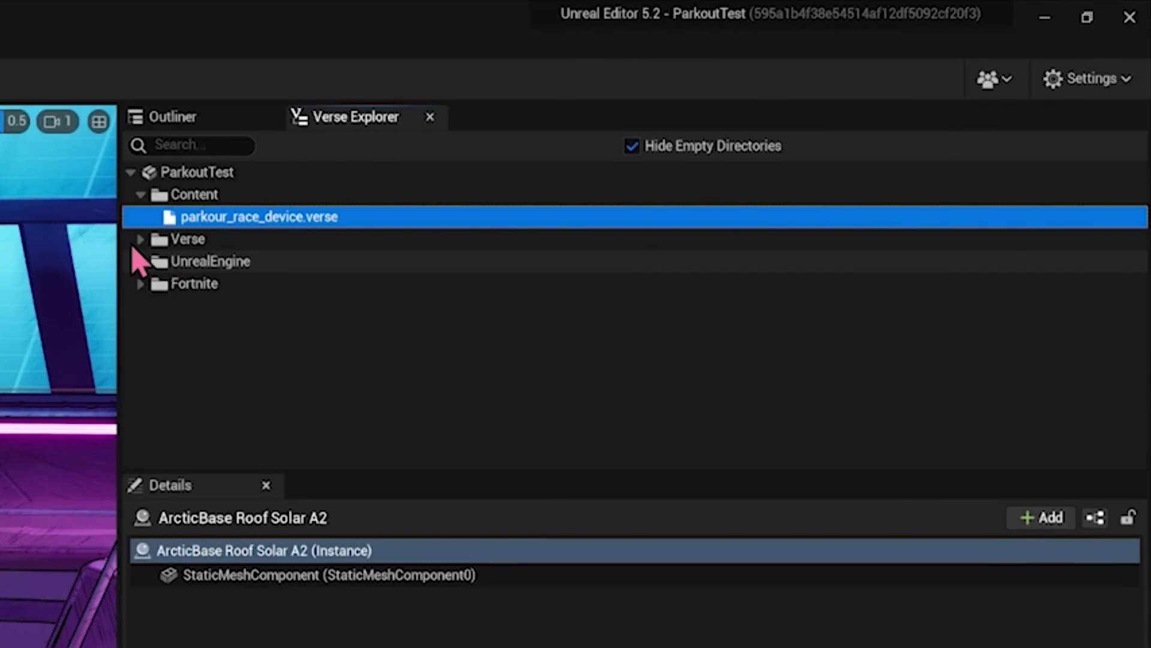
Switch back to Unreal Editor and expand the Verse, UnrealEngine and Fortnite folders of the project's script tree.
left_click(700, 109)
left_click(139, 284)
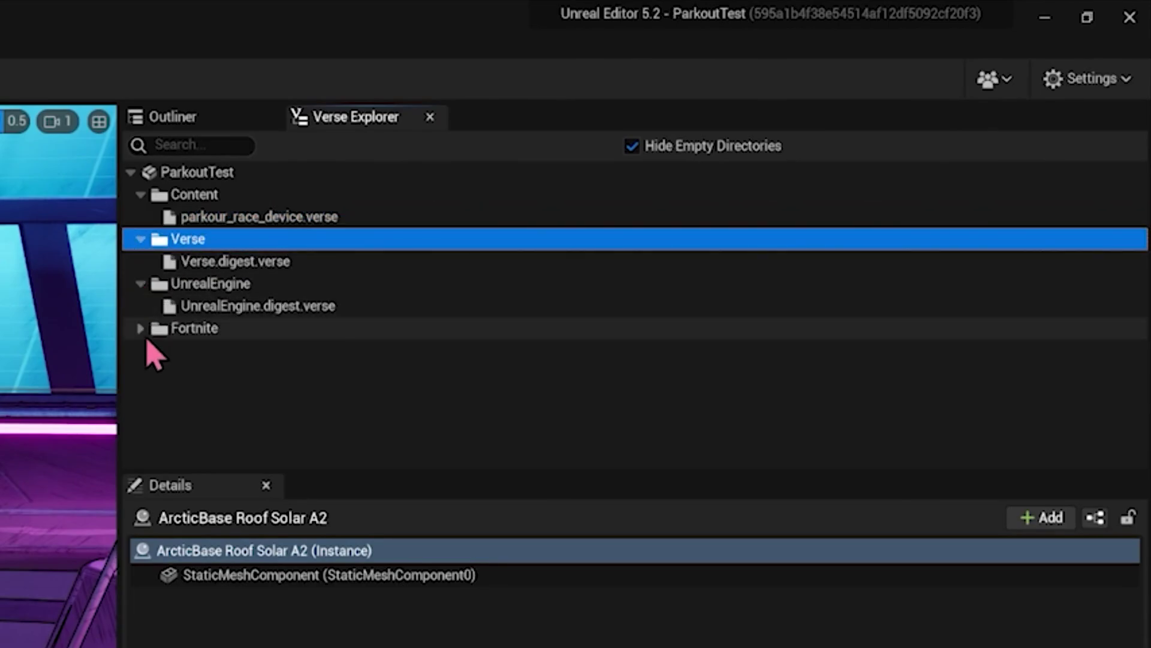
left_click(141, 328)
Place a basic cube shape in the level.
key("Up")
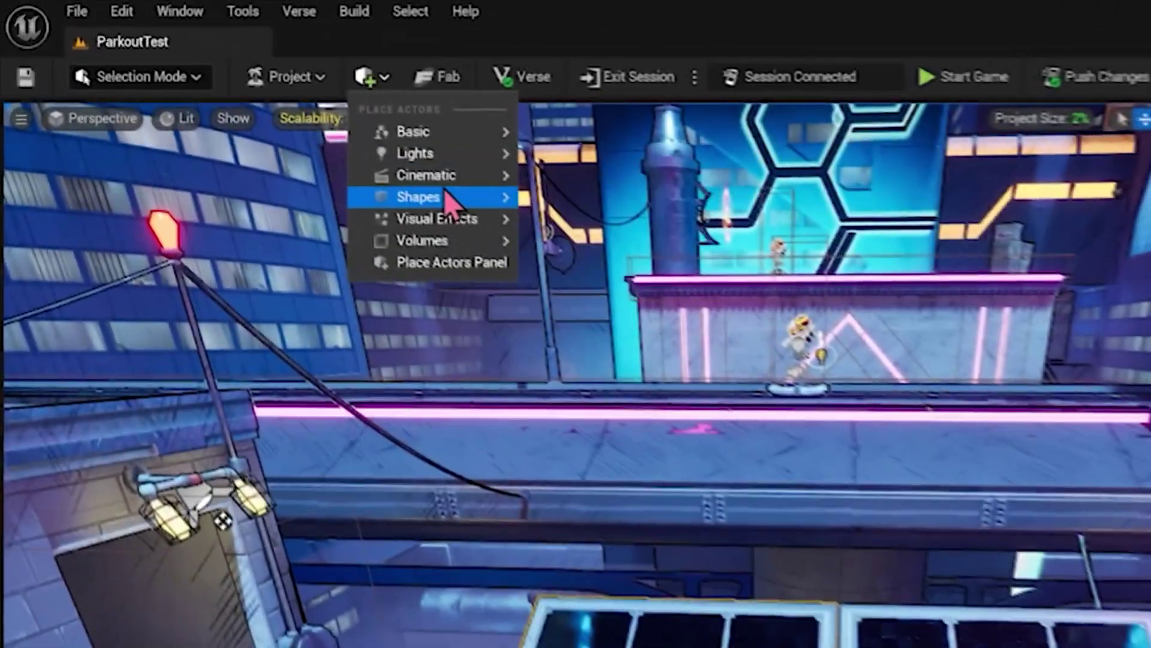
mouse_move(215, 91)
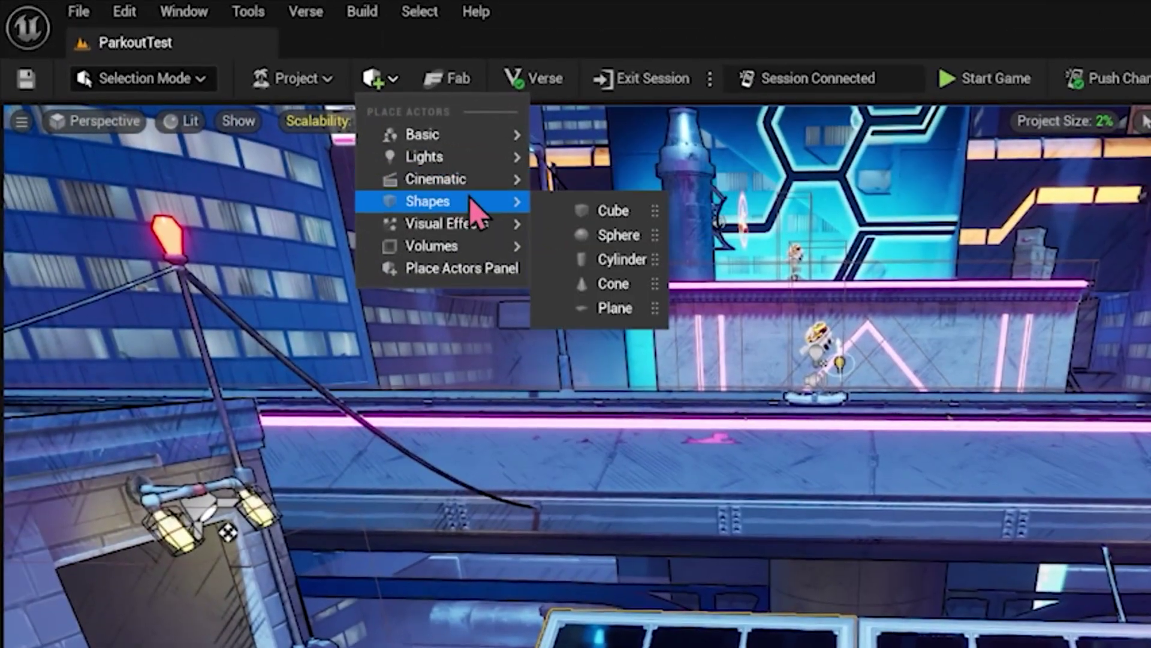
left_click(634, 209)
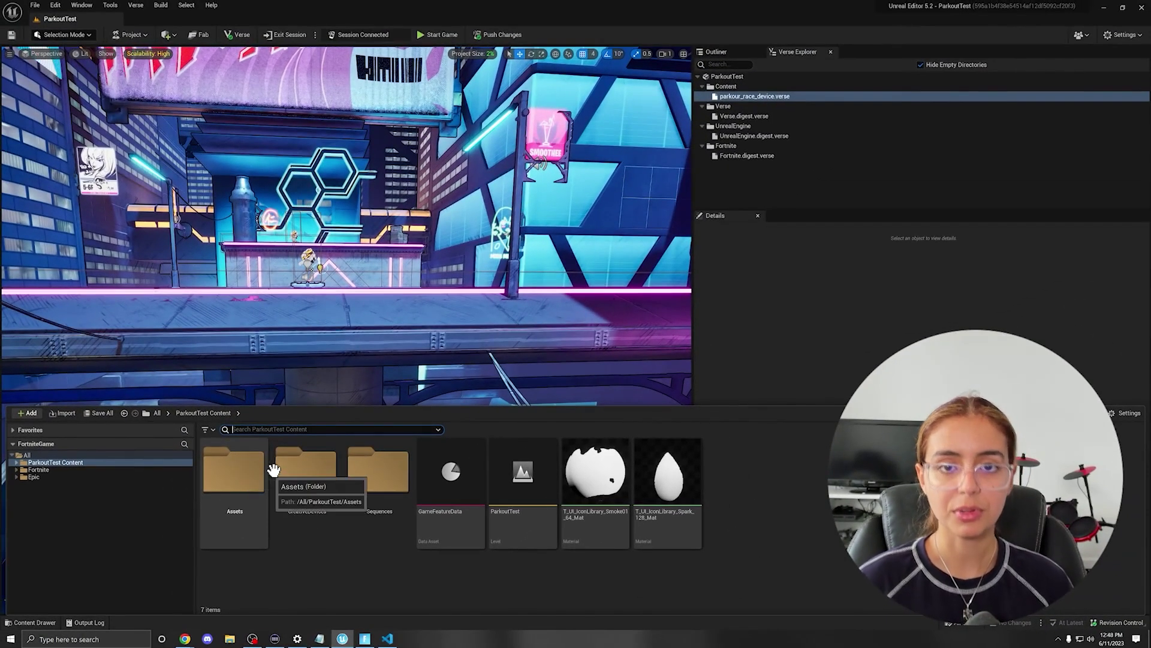
Browse the project's Assets folder and its FogPlane subfolder, and return to the previous folder.
double_click(263, 469)
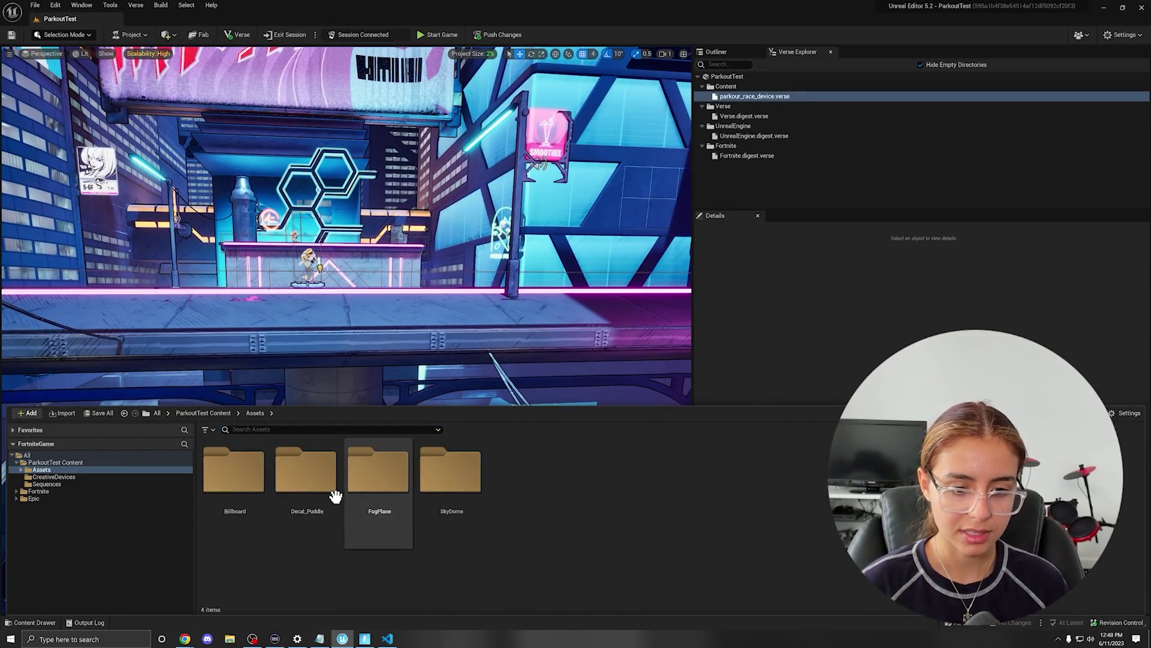
double_click(372, 476)
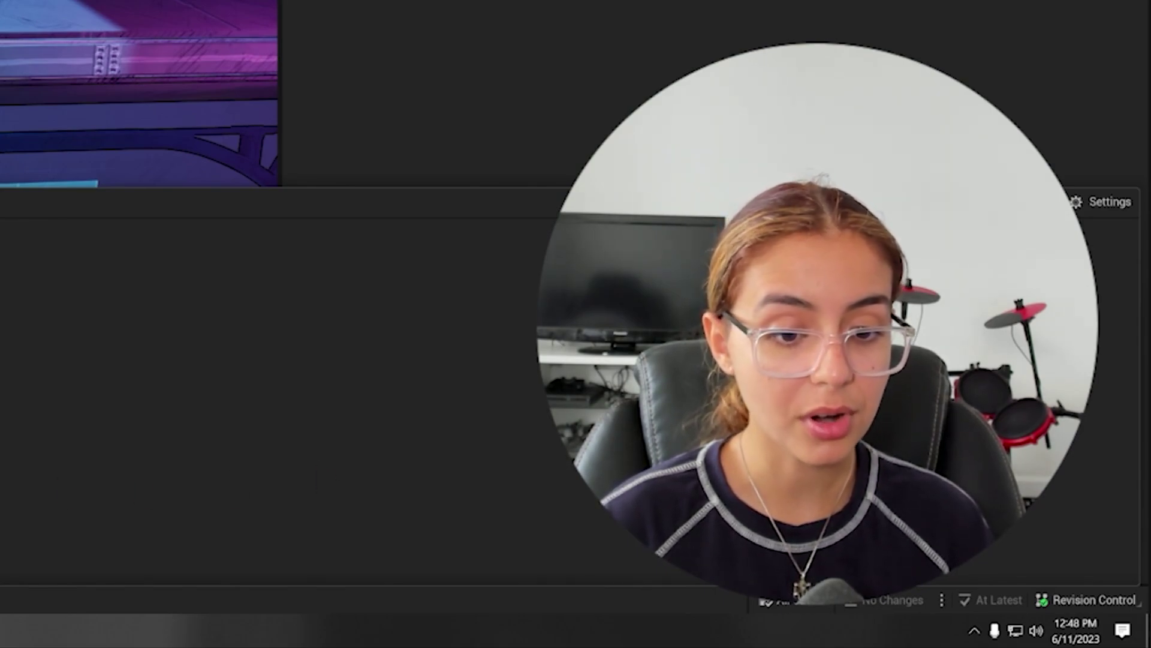
key("alt+Left")
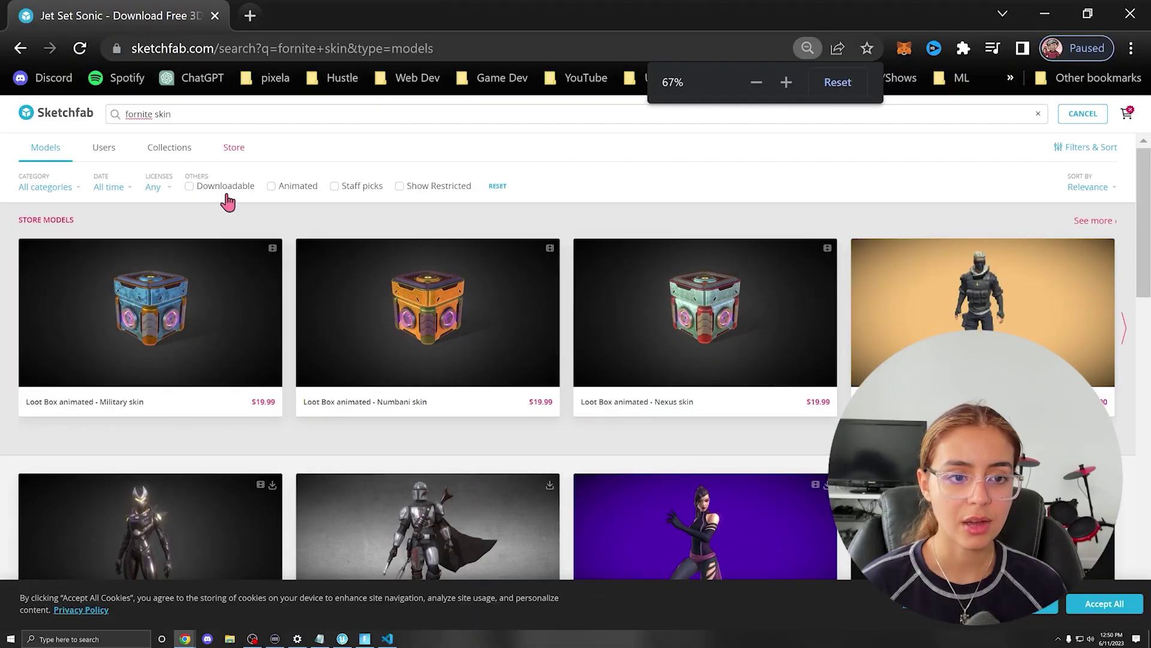
Switch to Sketchfab in the browser, restrict the "fornite skin" search to downloadable models and browse the results.
scroll(764, 252, "down", 2)
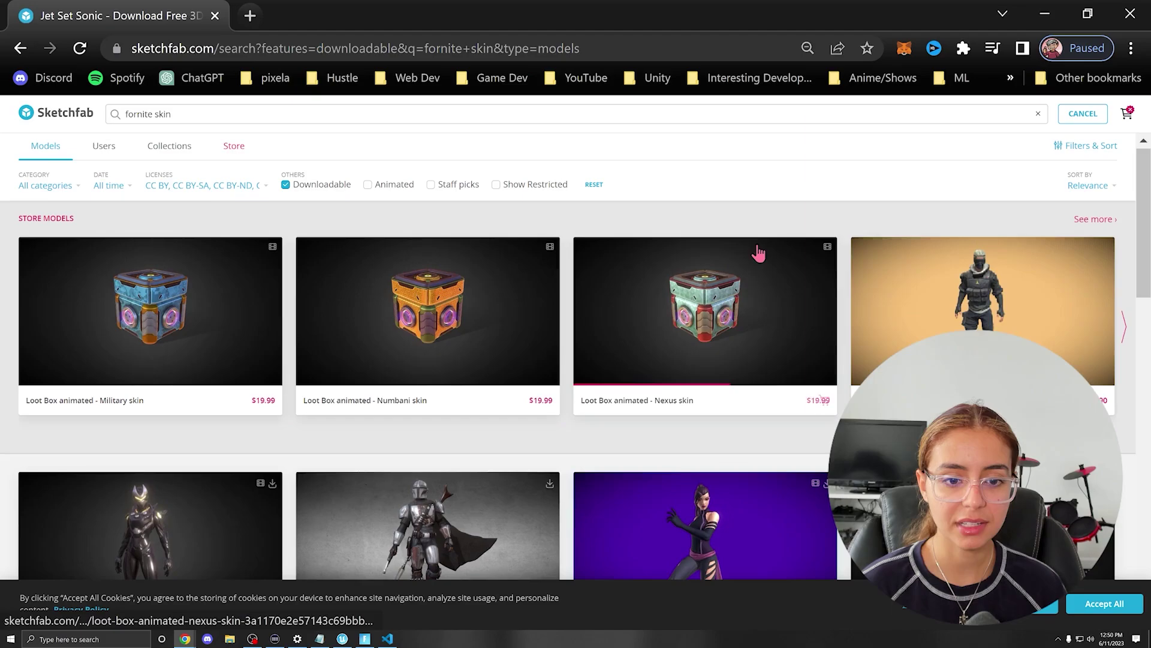
scroll(522, 270, "down", 4)
scroll(570, 270, "down", 2)
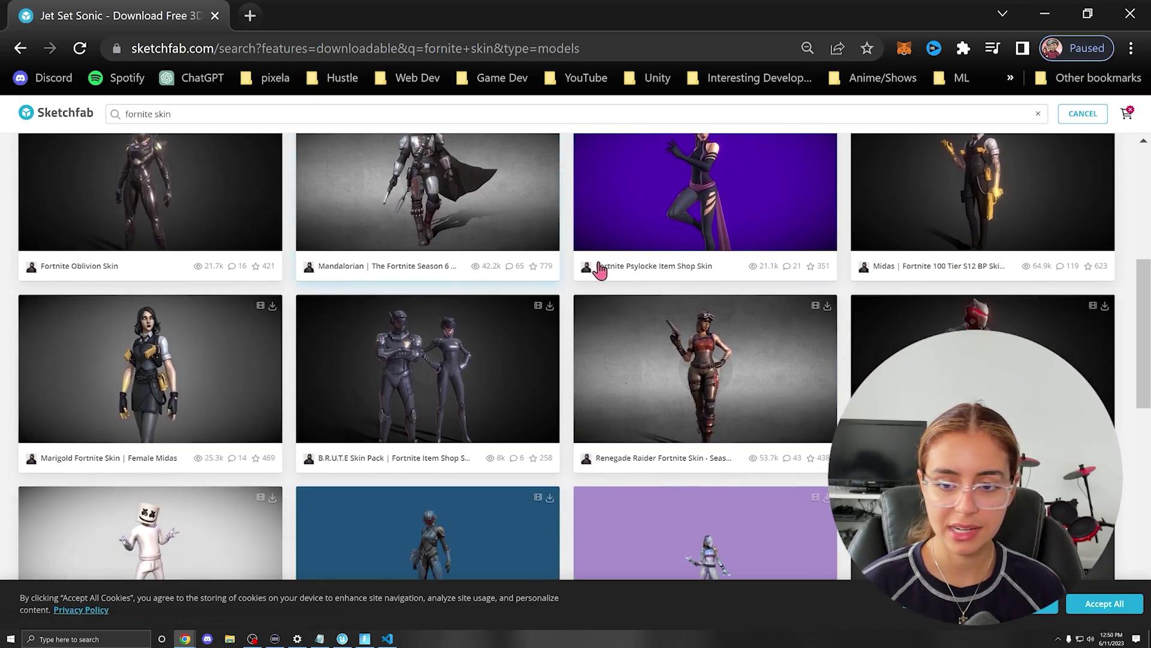
scroll(636, 258, "down", 3)
scroll(516, 395, "down", 5)
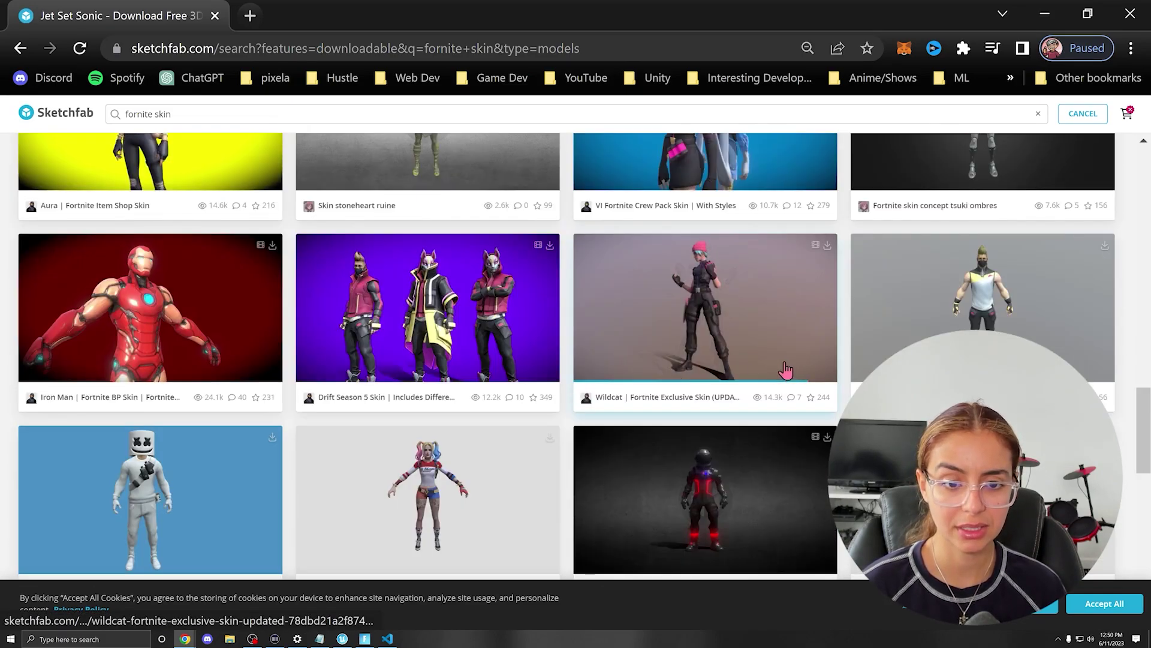
Open the Fortnite Marshmellow Skin model from the results and download the 3D model.
scroll(633, 398, "up", 5)
left_click(240, 415)
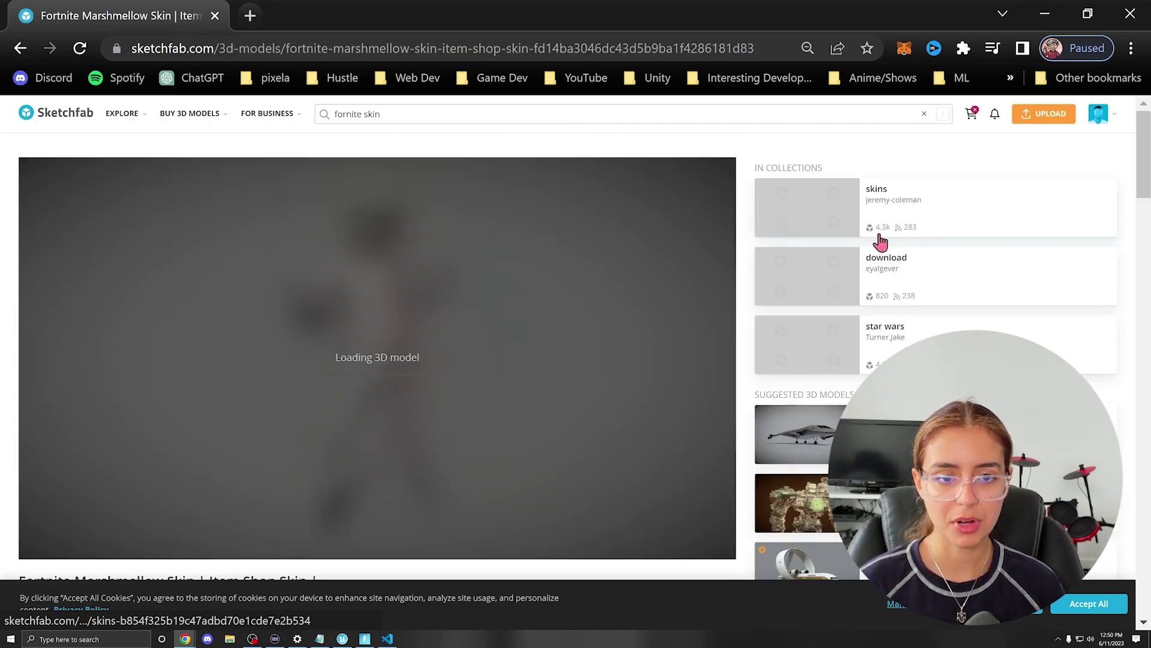
scroll(887, 240, "down", 3)
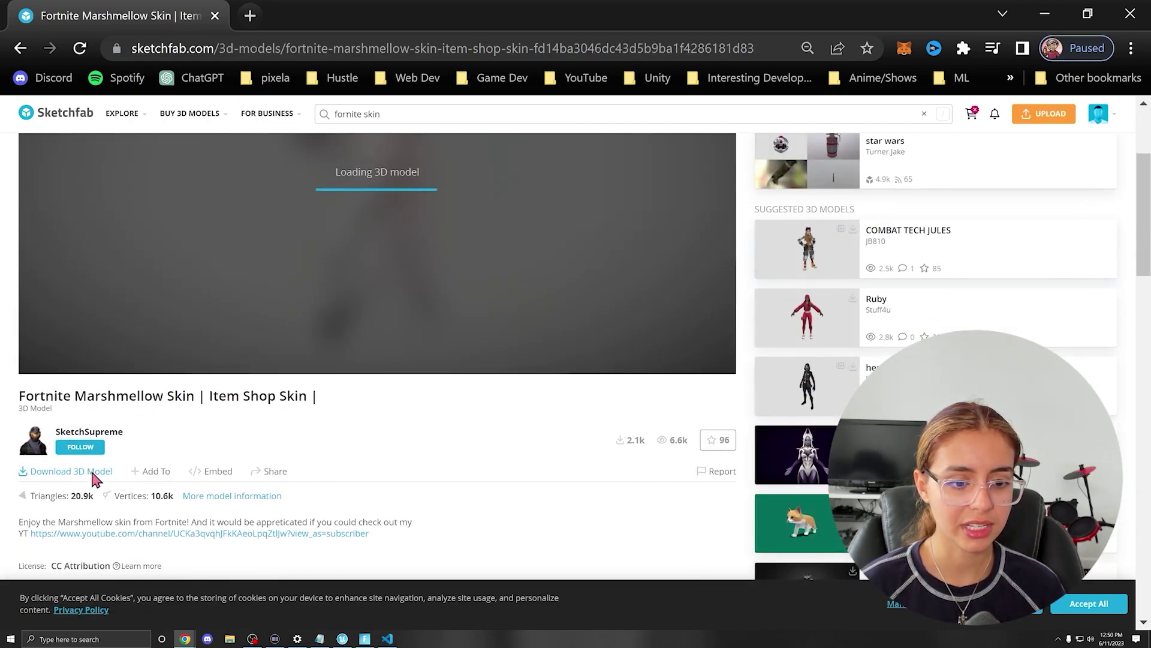
left_click(71, 472)
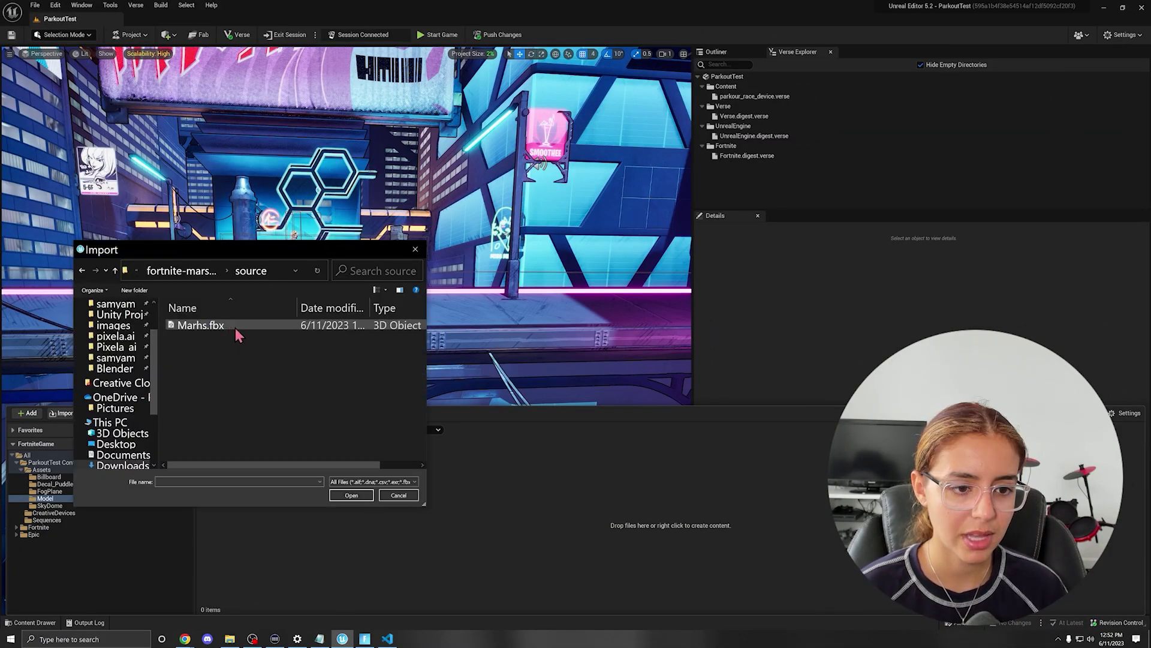
Import Marhs.fbx into the project's Model folder and open the imported Marhs mesh to view it.
double_click(235, 328)
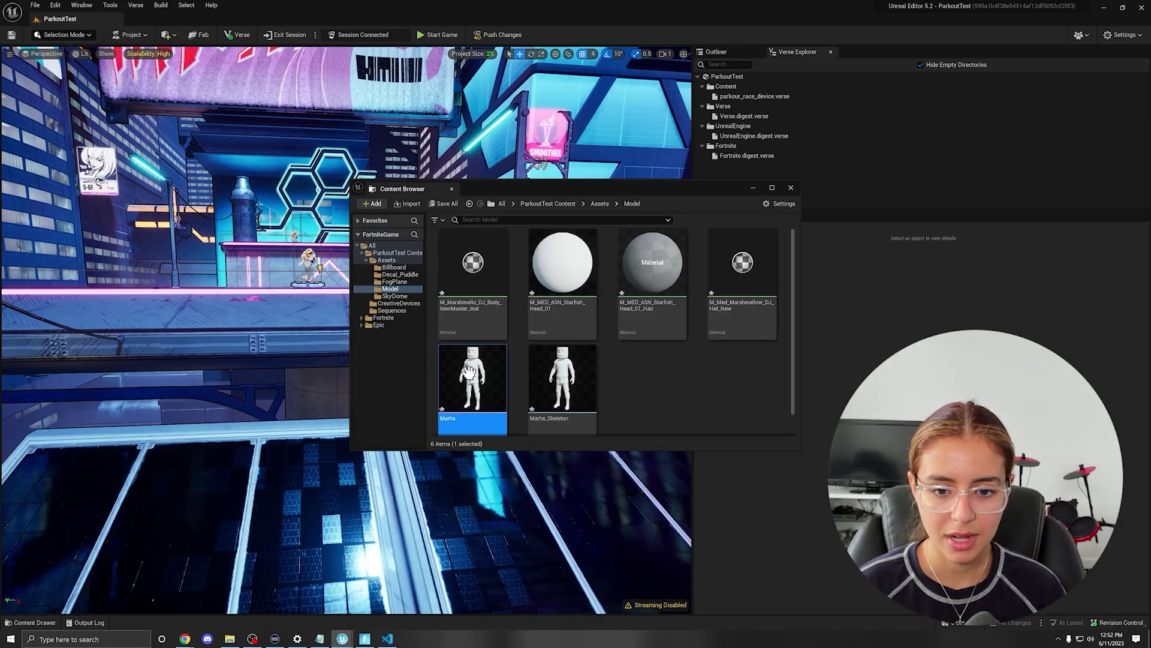
mouse_move(447, 393)
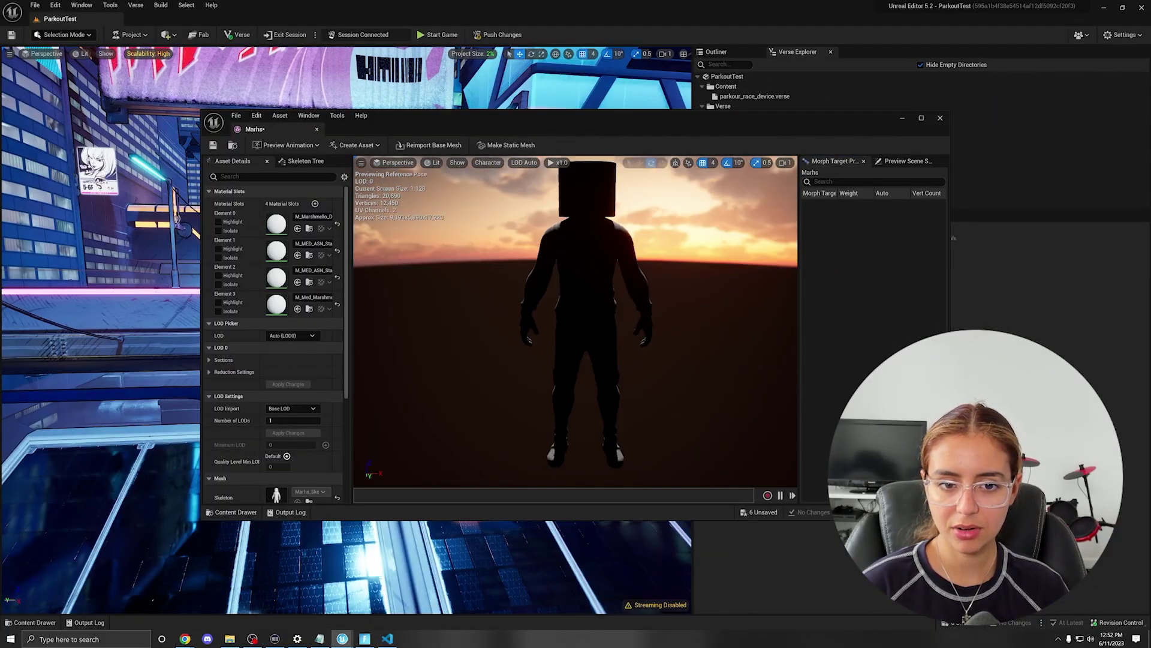
mouse_move(731, 390)
right_mouse_down()
mouse_move(636, 386)
mouse_move(695, 366)
mouse_move(762, 367)
mouse_move(731, 390)
right_mouse_up()
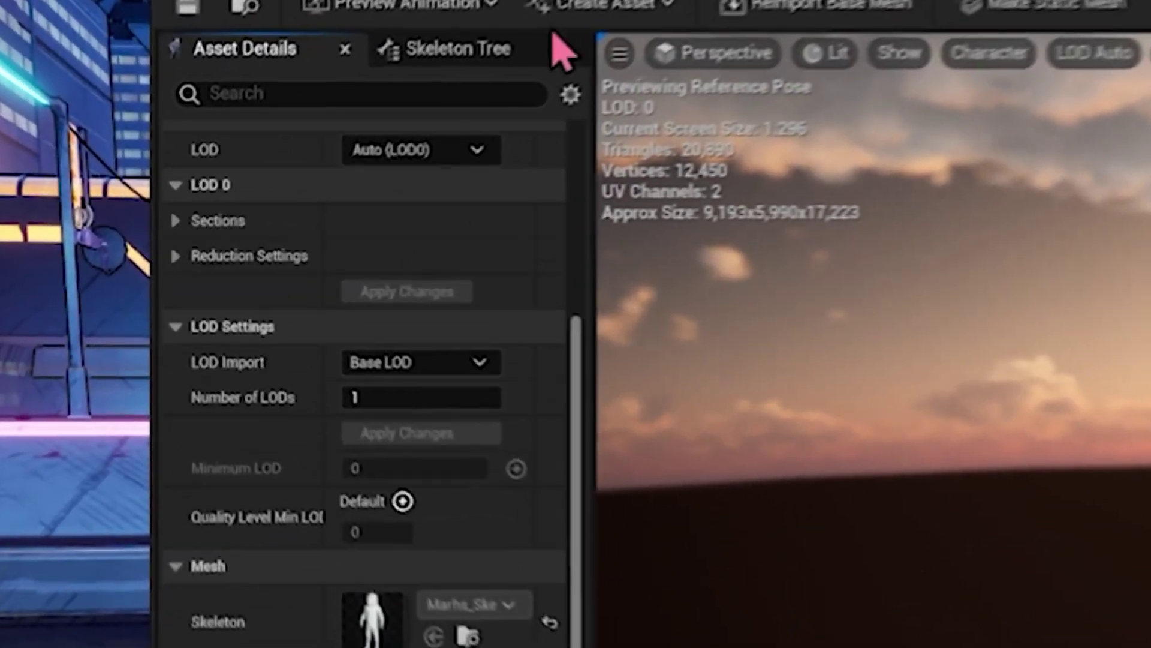
Examine the Marhs mesh's asset details, including its material slots and LOD settings.
scroll(288, 195, "up", 5)
left_click(191, 128)
left_click(191, 128)
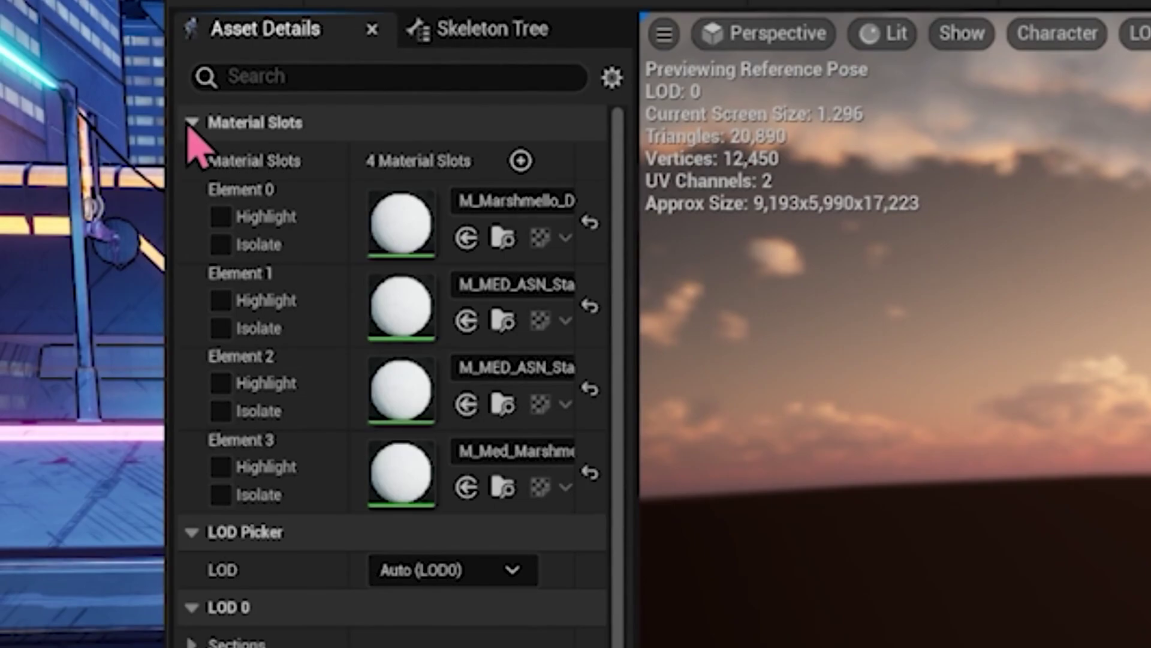
scroll(384, 360, "down", 4)
scroll(384, 360, "up", 2)
scroll(368, 629, "up", 2)
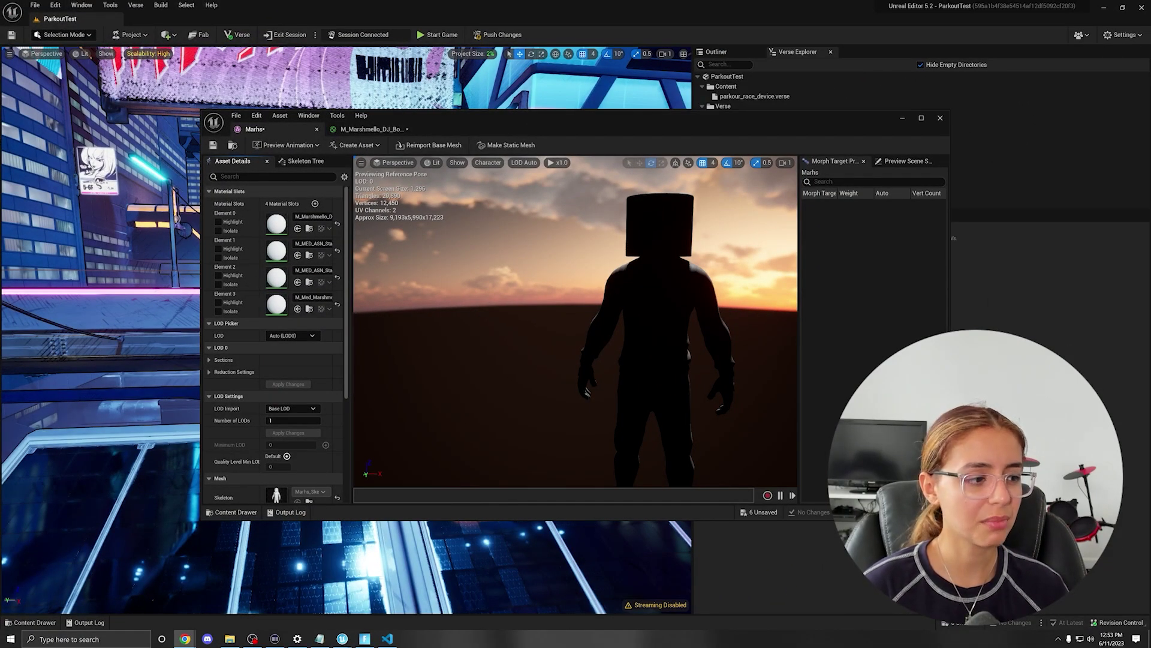
Switch to YouTube in the browser and skim "How to import 3D Models into UEFN" for the material setup and FBX import parts.
left_click_drag(235, 0, 246, 1)
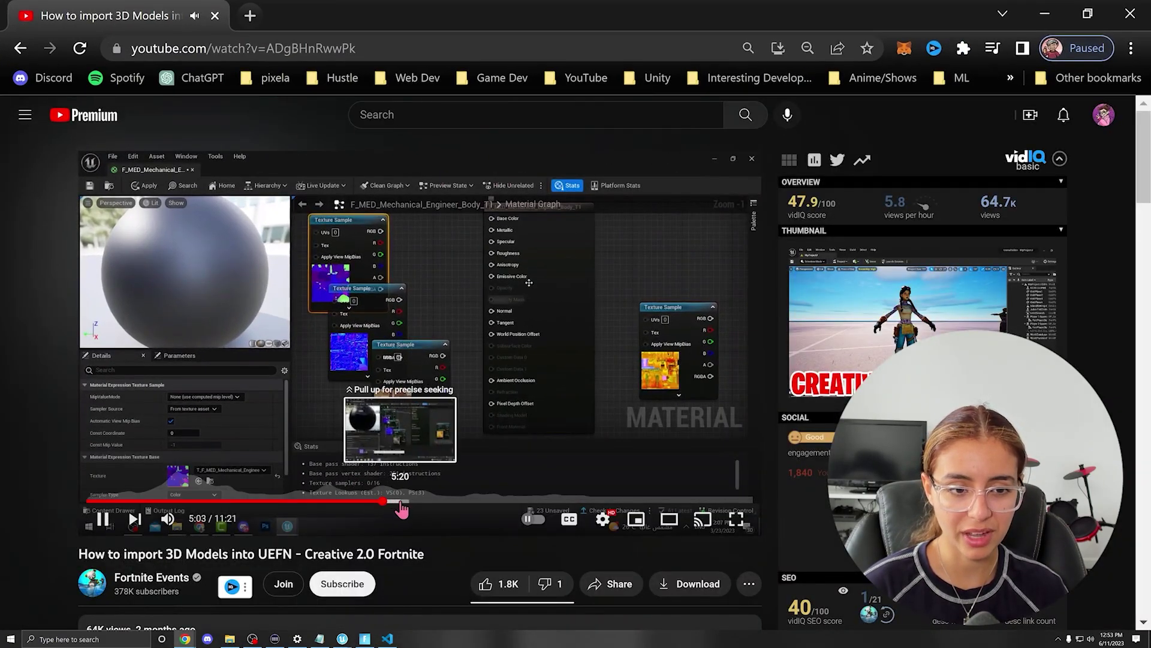
mouse_move(401, 508)
left_mouse_down()
mouse_move(419, 511)
mouse_move(417, 501)
left_mouse_up()
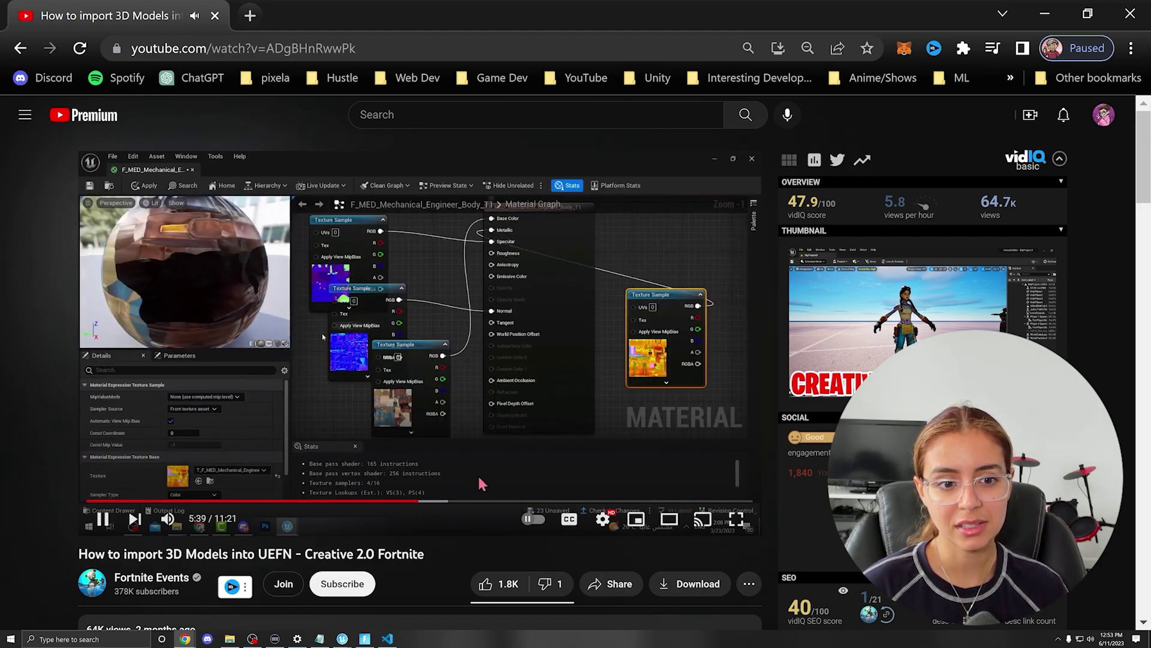
left_click(445, 502)
left_click(472, 503)
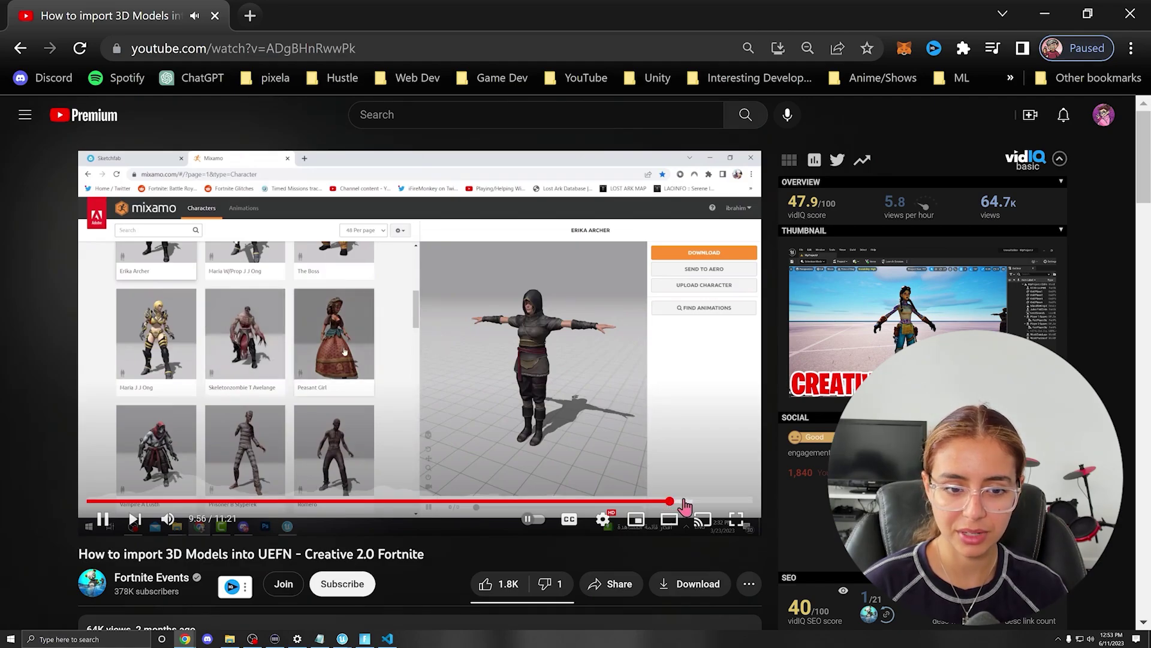
left_click(694, 502)
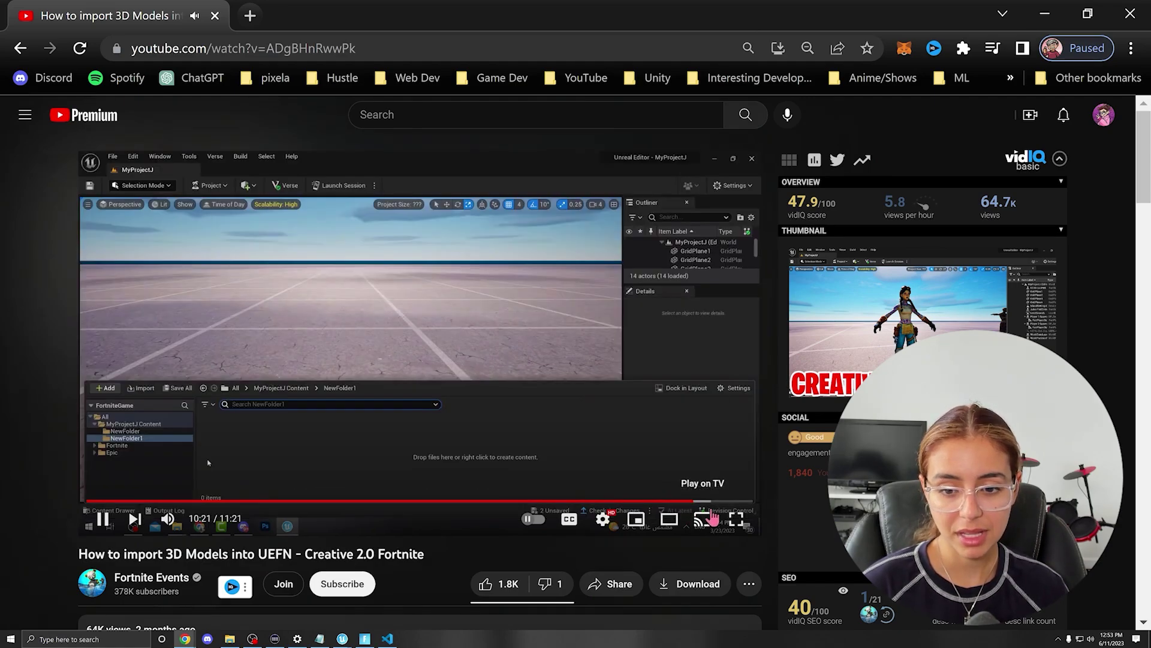
left_click(674, 502)
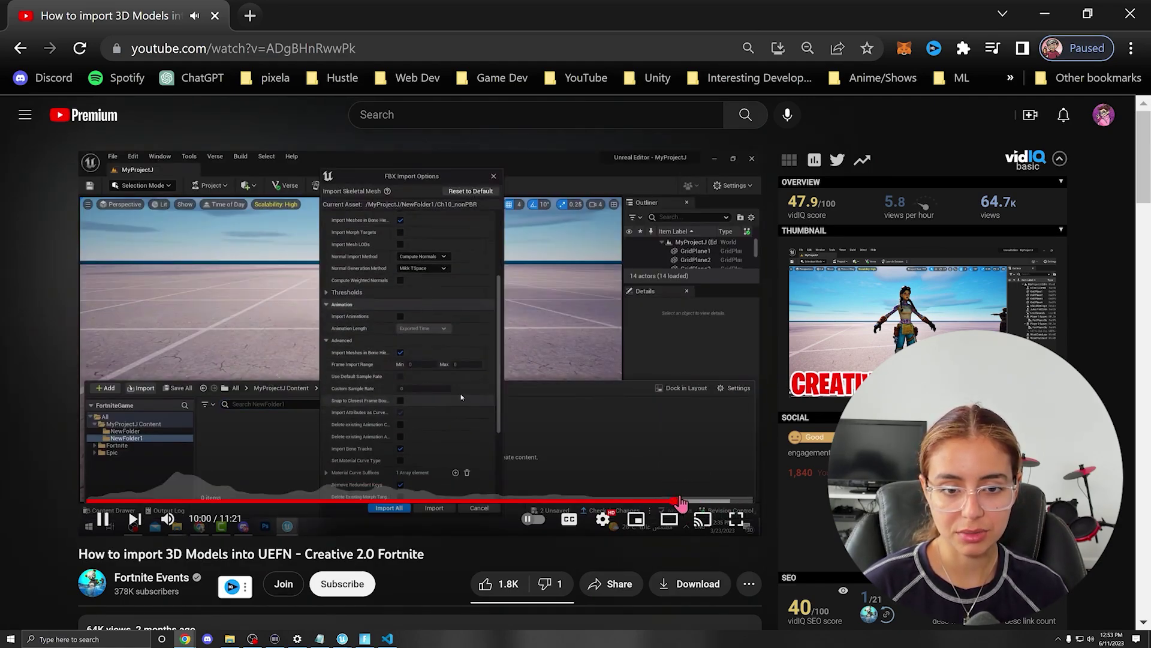
left_click(731, 516)
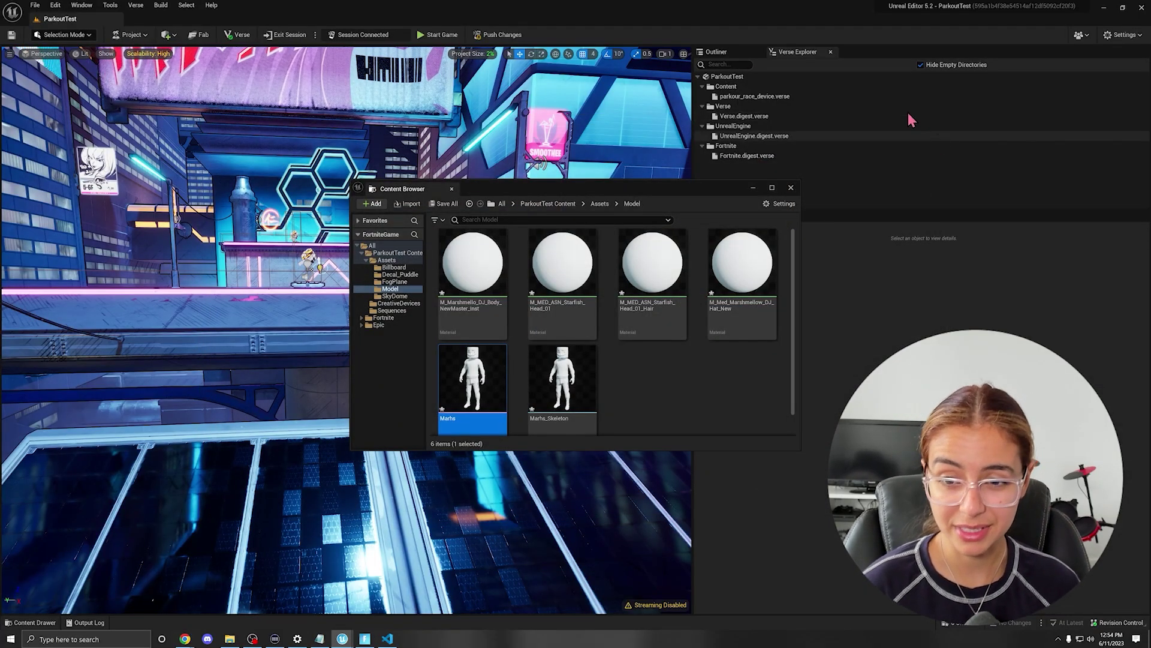
Return to Unreal Editor, open Fab in an enlarged window and browse its featured packs, Megascans and 3D models.
left_click(790, 187)
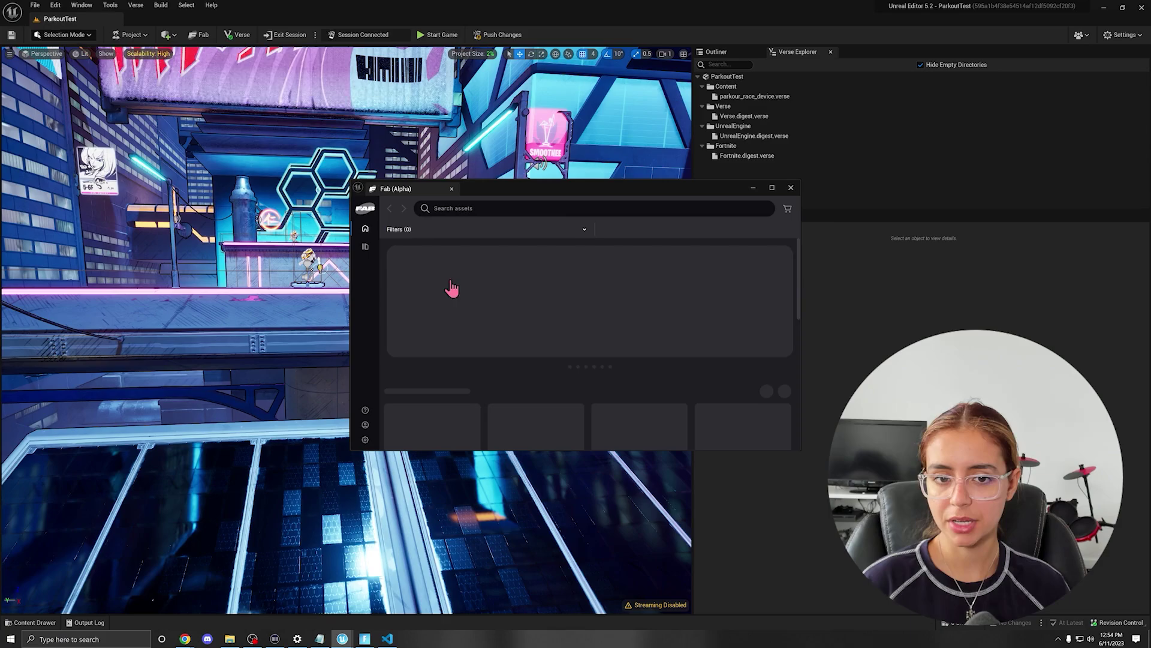
left_click_drag(569, 193, 463, 117)
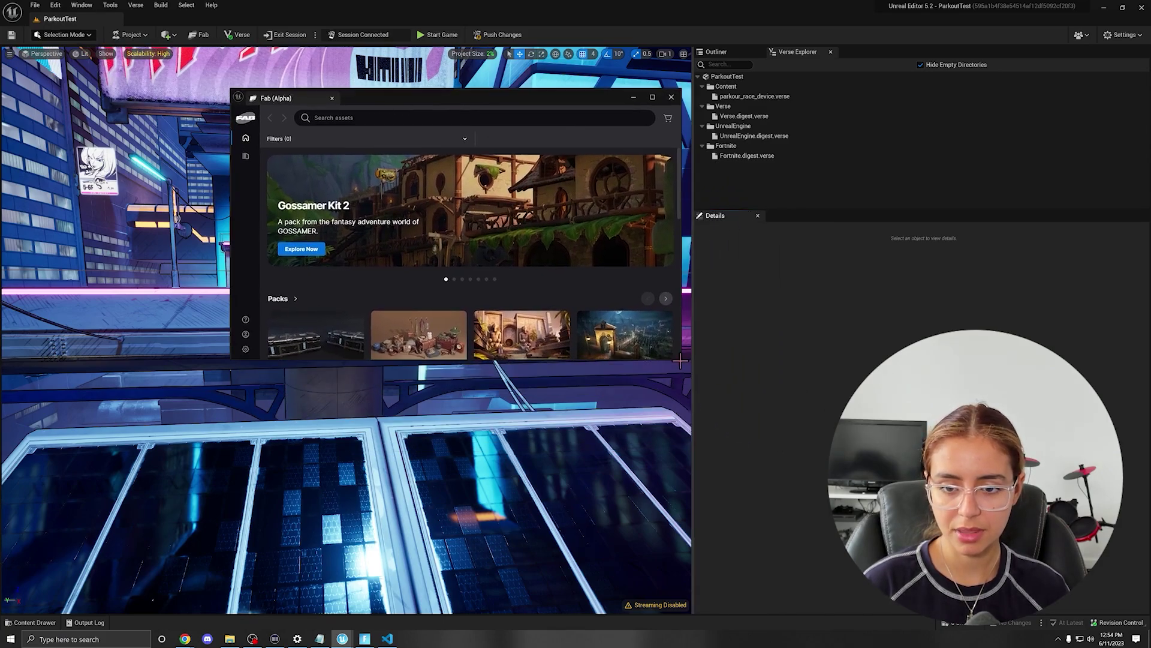
left_click_drag(680, 360, 699, 423)
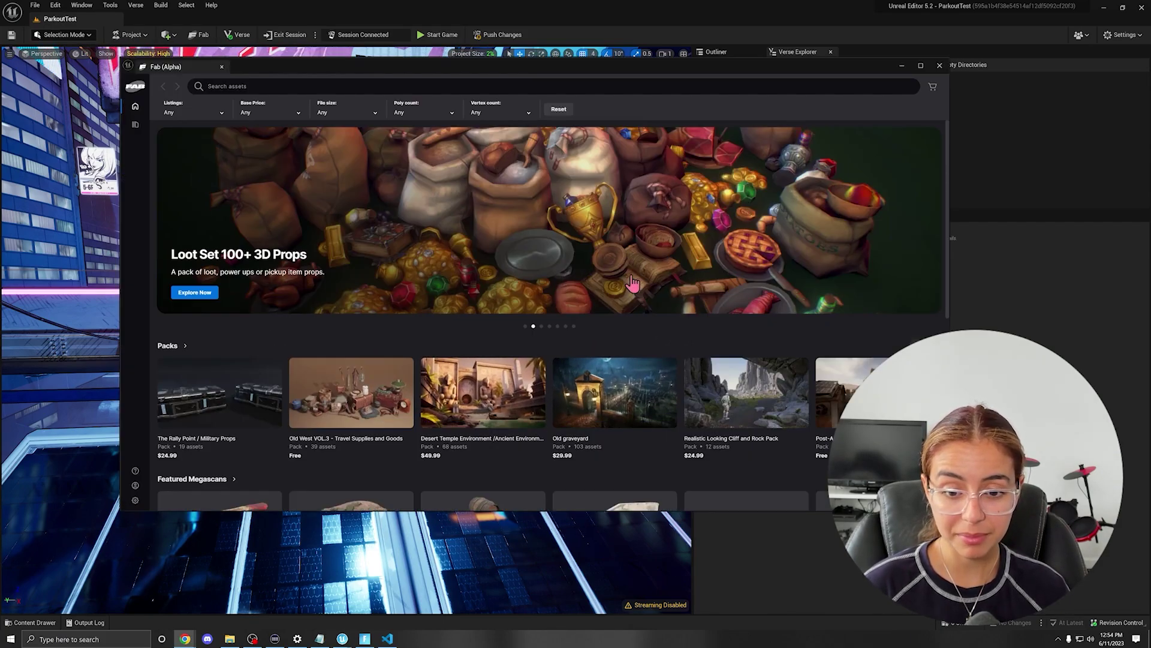
scroll(634, 283, "down", 2)
scroll(544, 245, "down", 3)
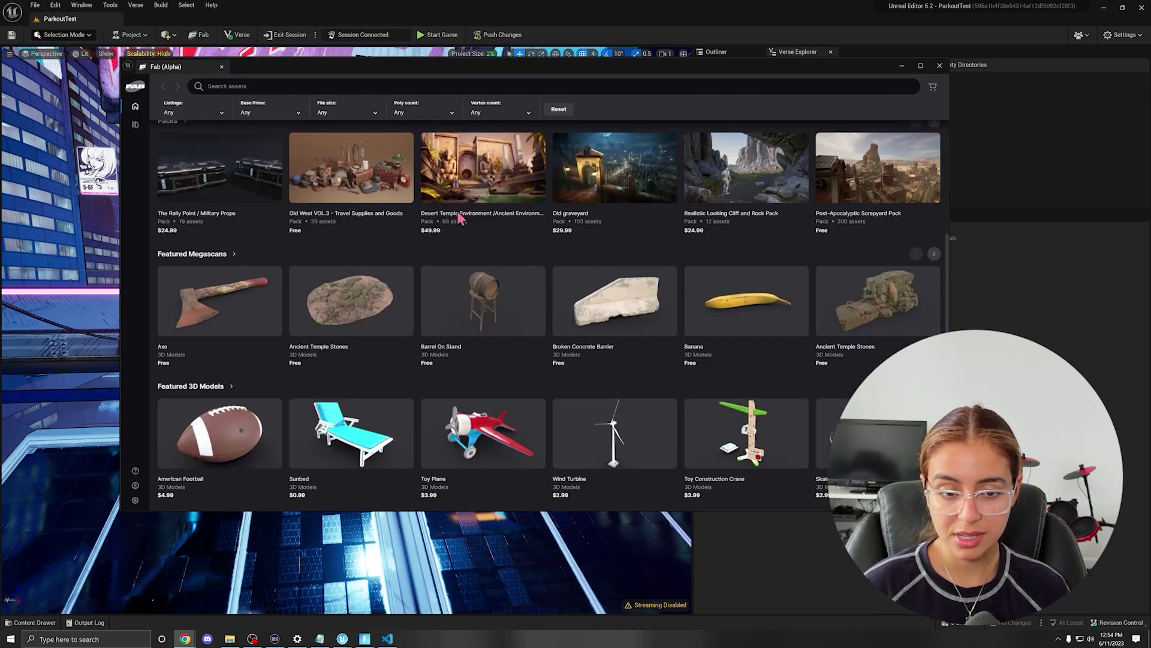
scroll(461, 219, "down", 3)
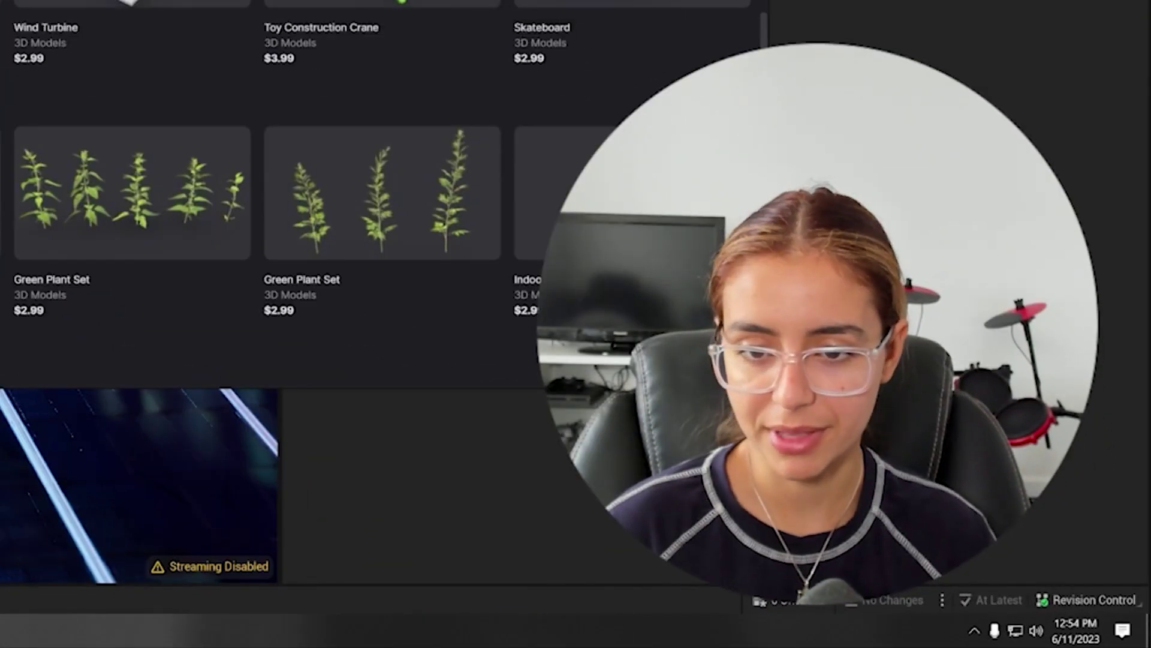
scroll(258, 192, "up", 10)
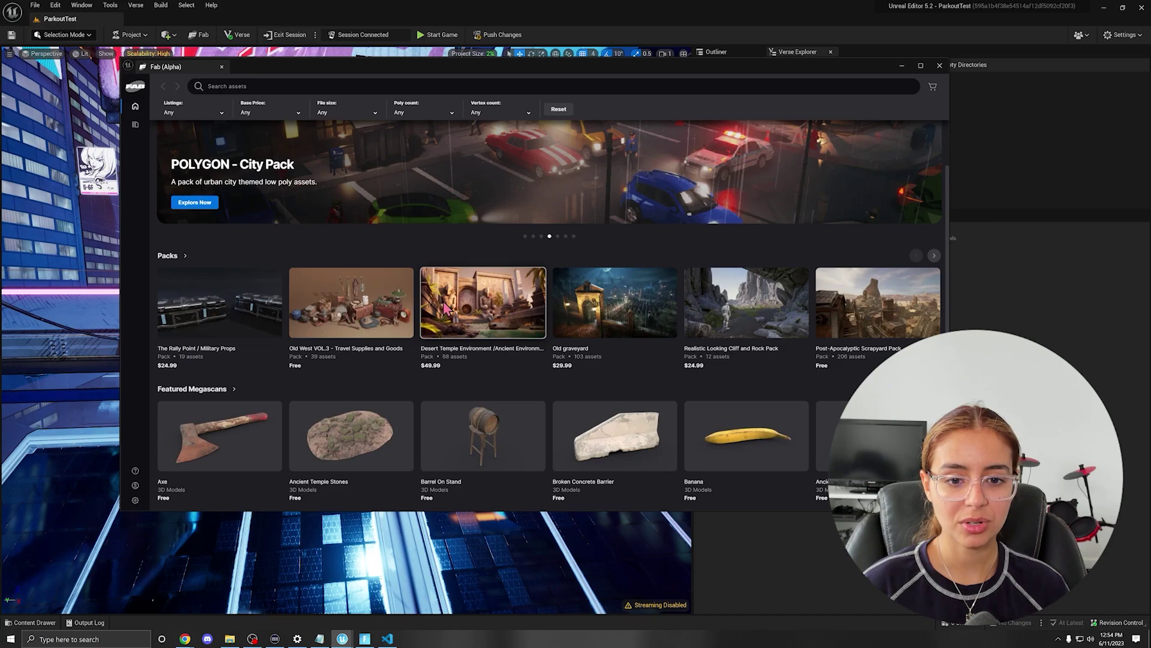
Look through the preview images of the Desert Temple Environment pack and return to the Fab home page.
left_click(432, 303)
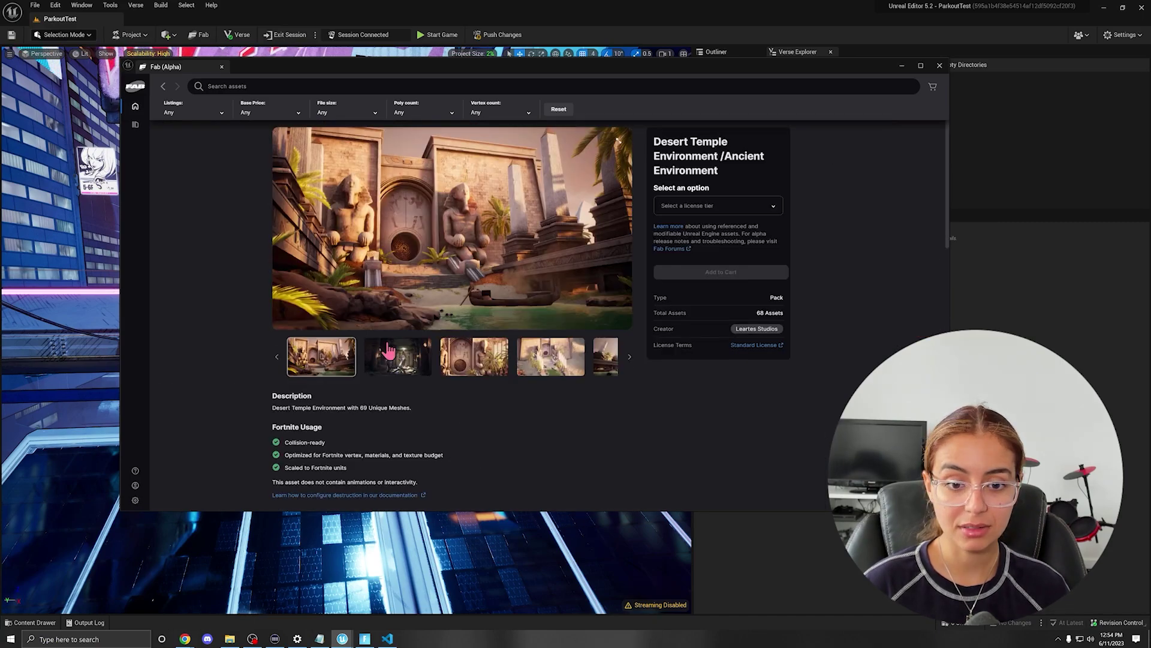
left_click(486, 355)
left_click(523, 357)
left_click(597, 357)
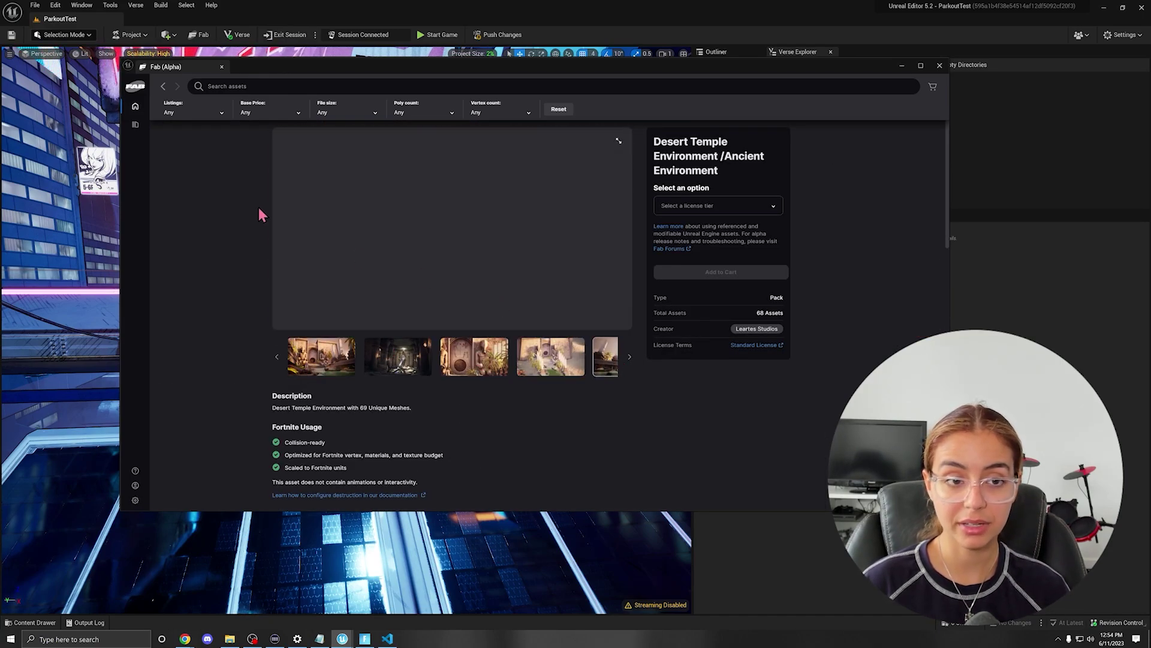
left_click(163, 86)
List all Quixel Megascans assets in Fab, browse the first page of models and go to page 4.
left_click(202, 166)
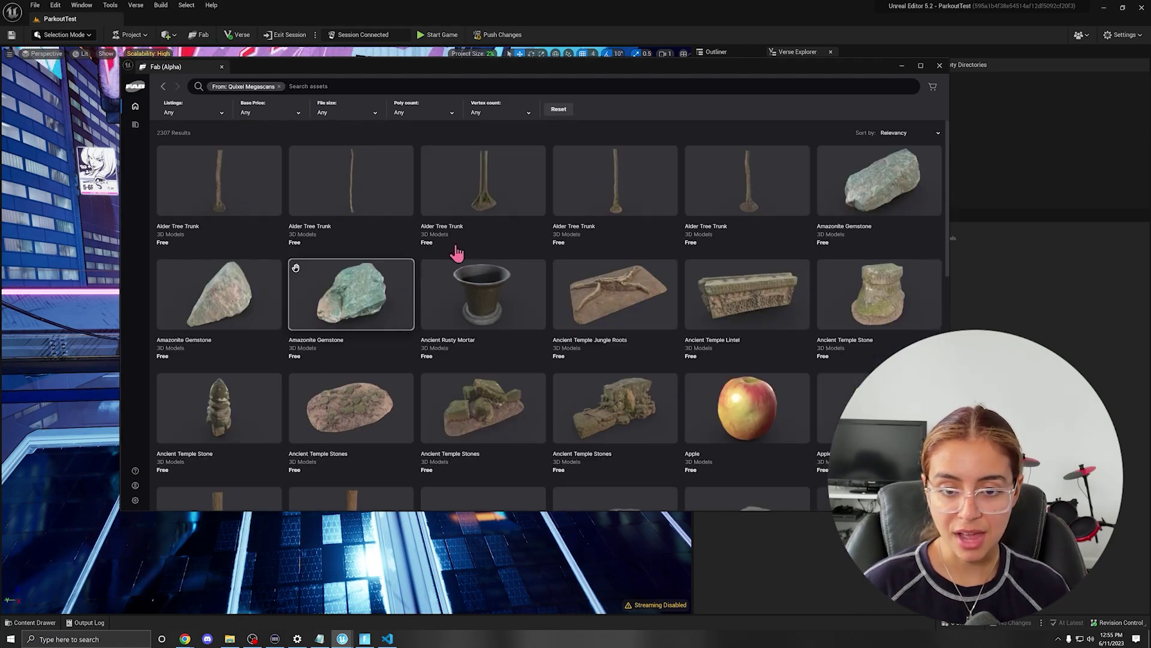
scroll(658, 350, "down", 1)
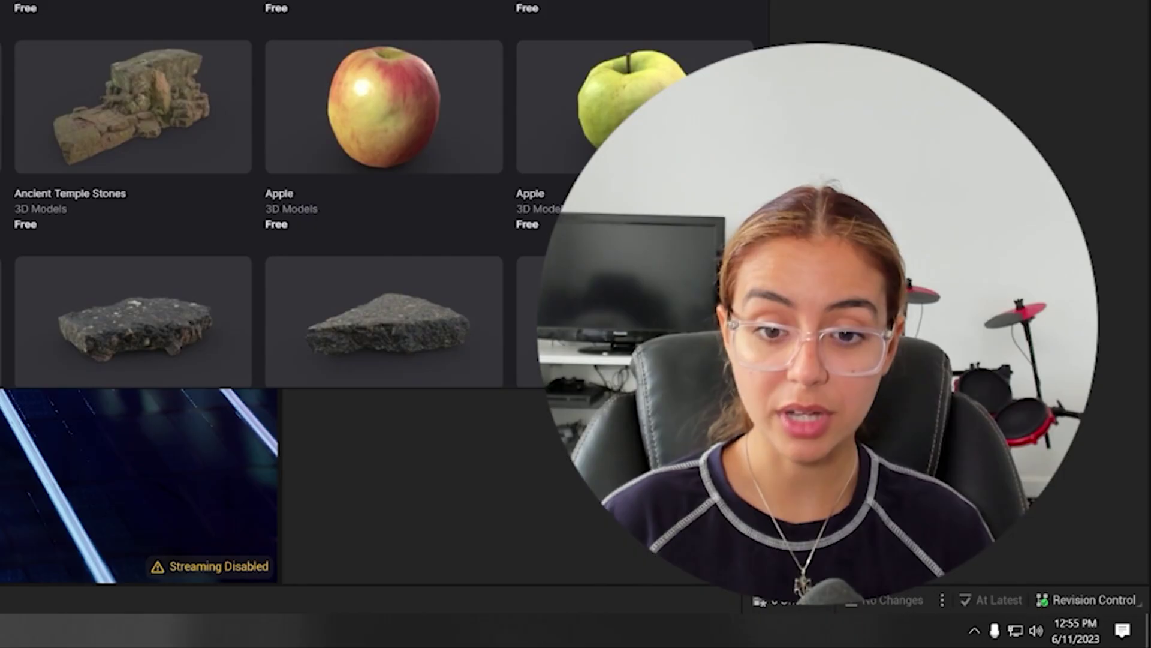
scroll(269, 192, "down", 3)
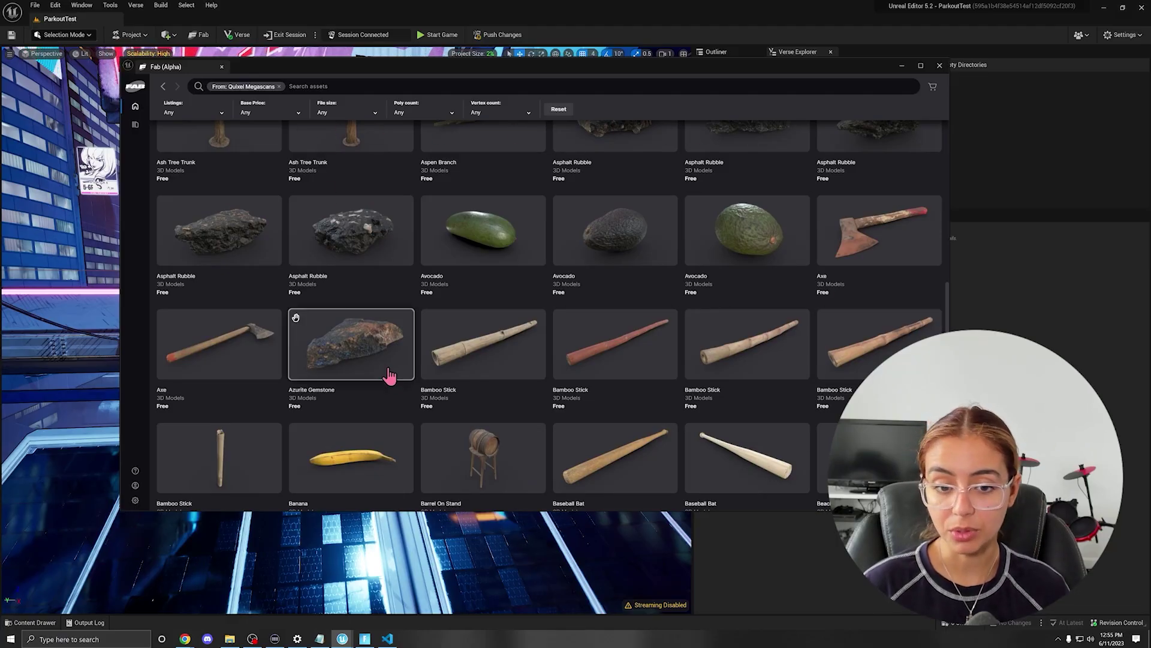
scroll(390, 375, "down", 4)
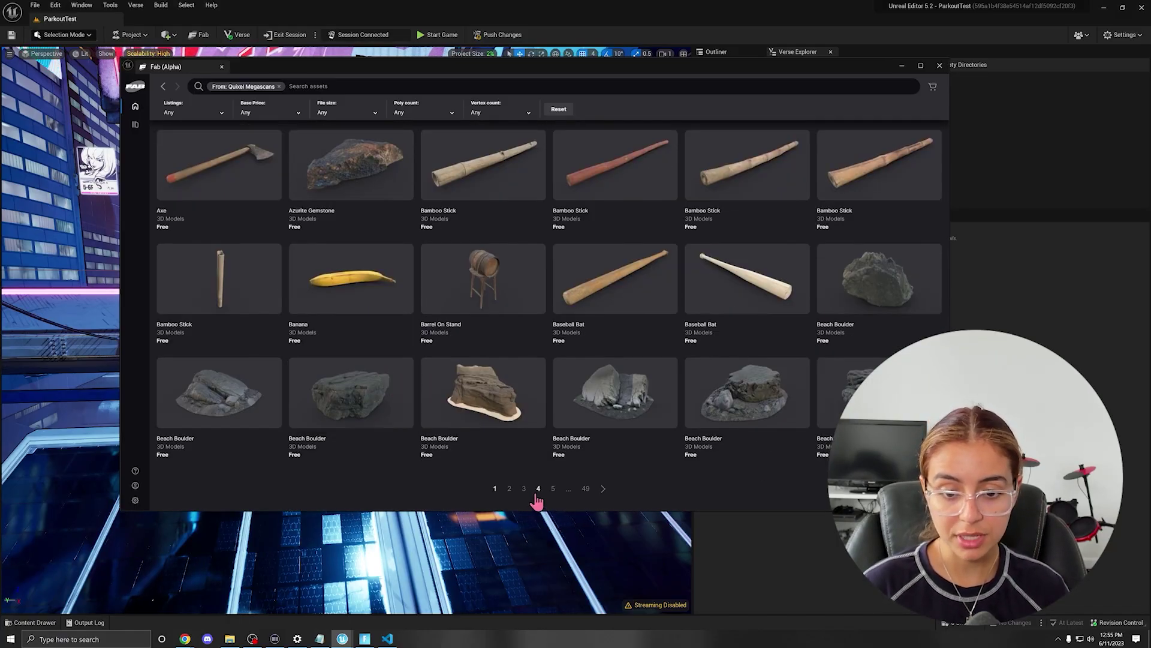
left_click(536, 496)
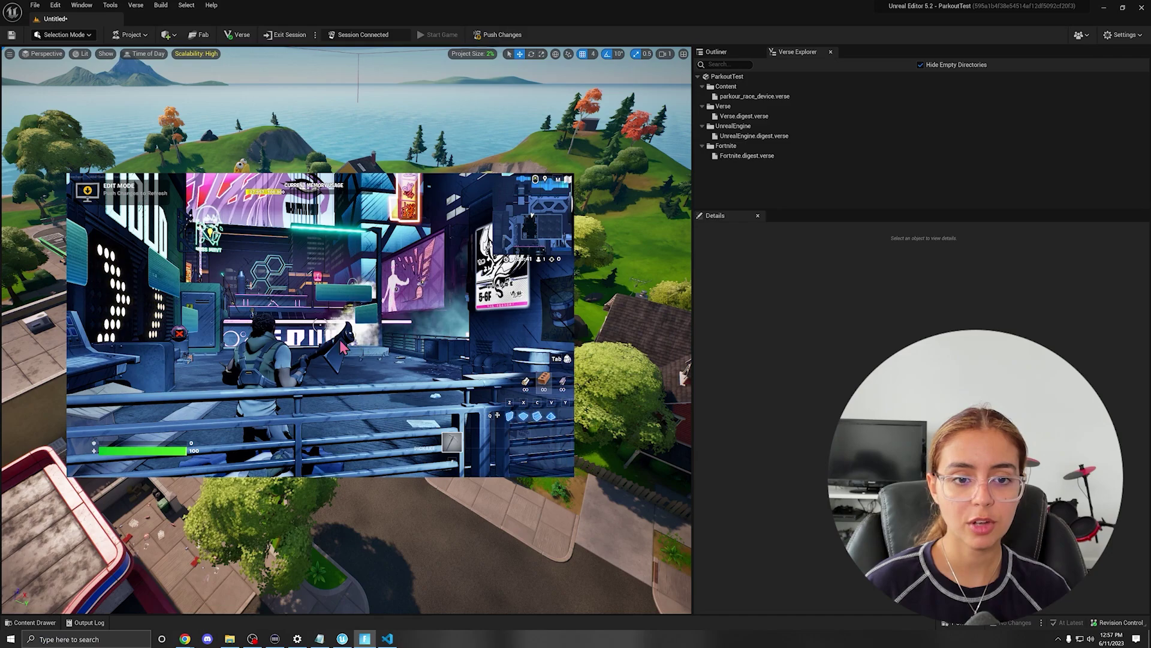
Push the changes to the session and save all listed assets together with the untitled level.
left_click(477, 35)
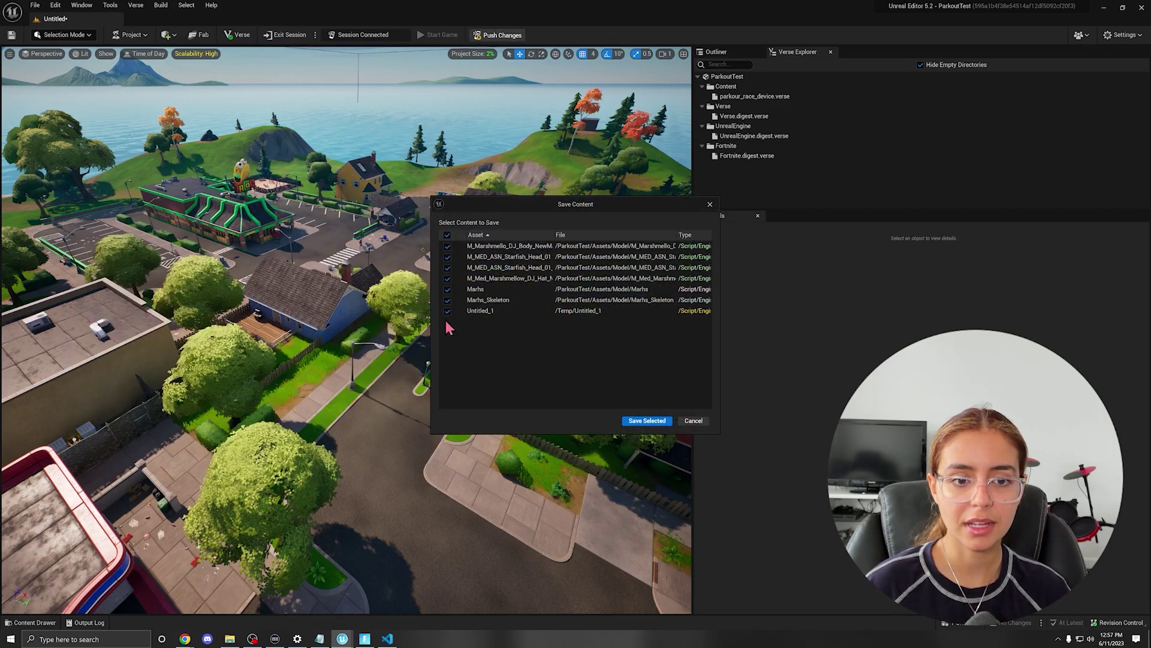
left_click(645, 420)
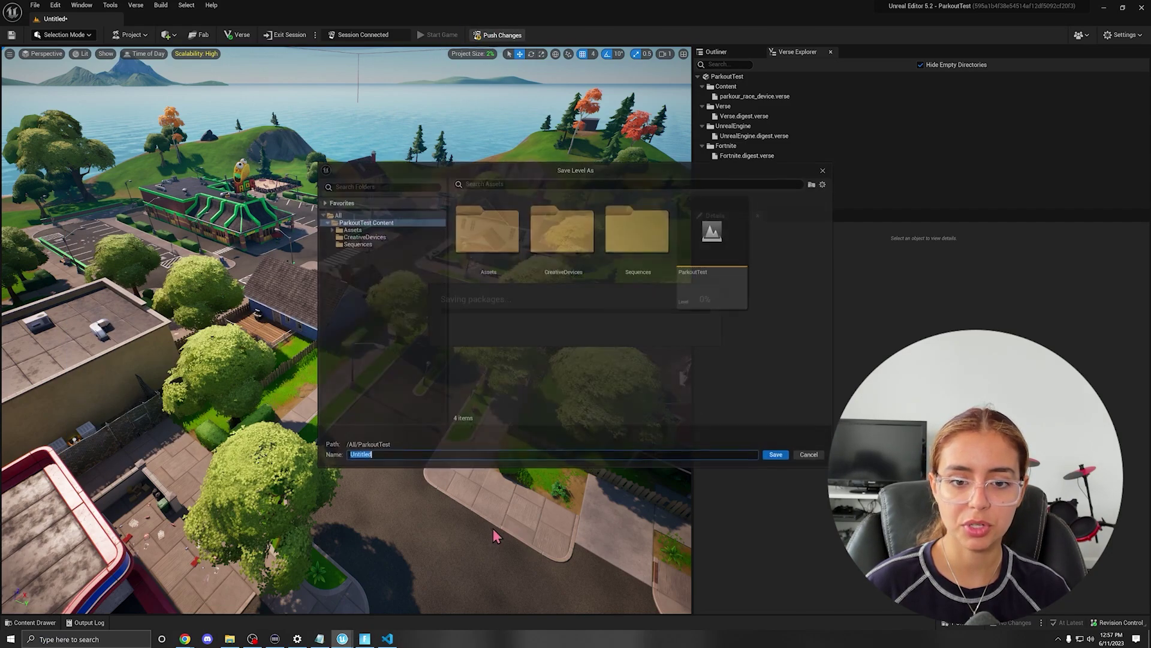
In Landscape mode, unlock the Base and Layout edit layer and sculpt a tall hill on the grass beside the dirt path.
left_click(73, 35)
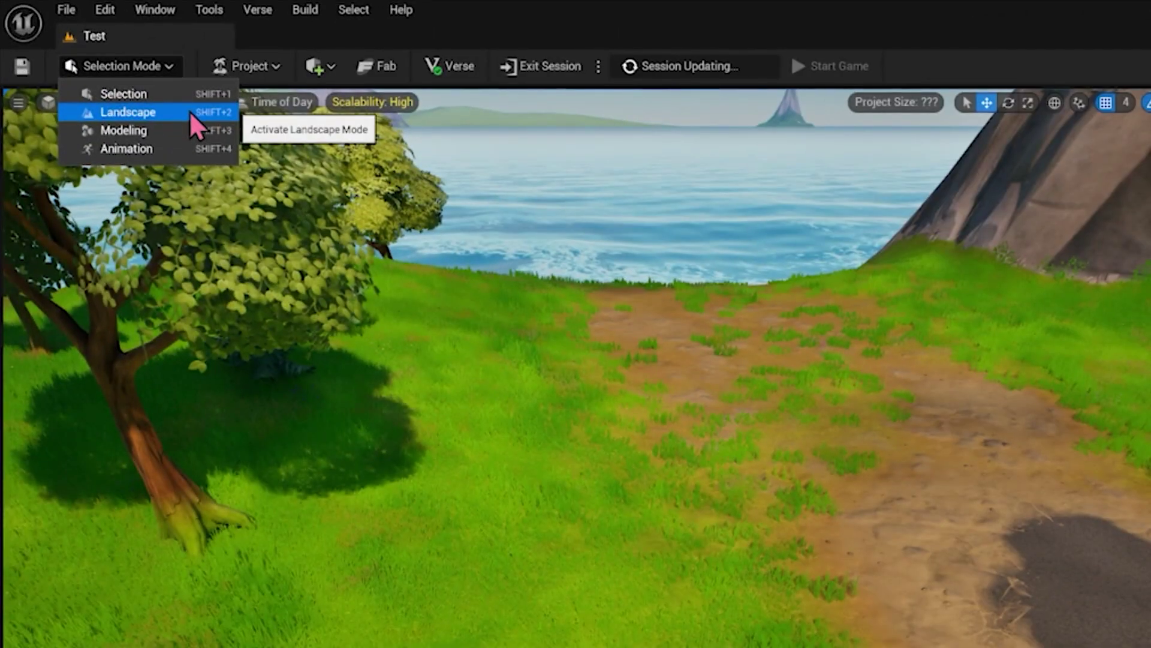
left_click(100, 59)
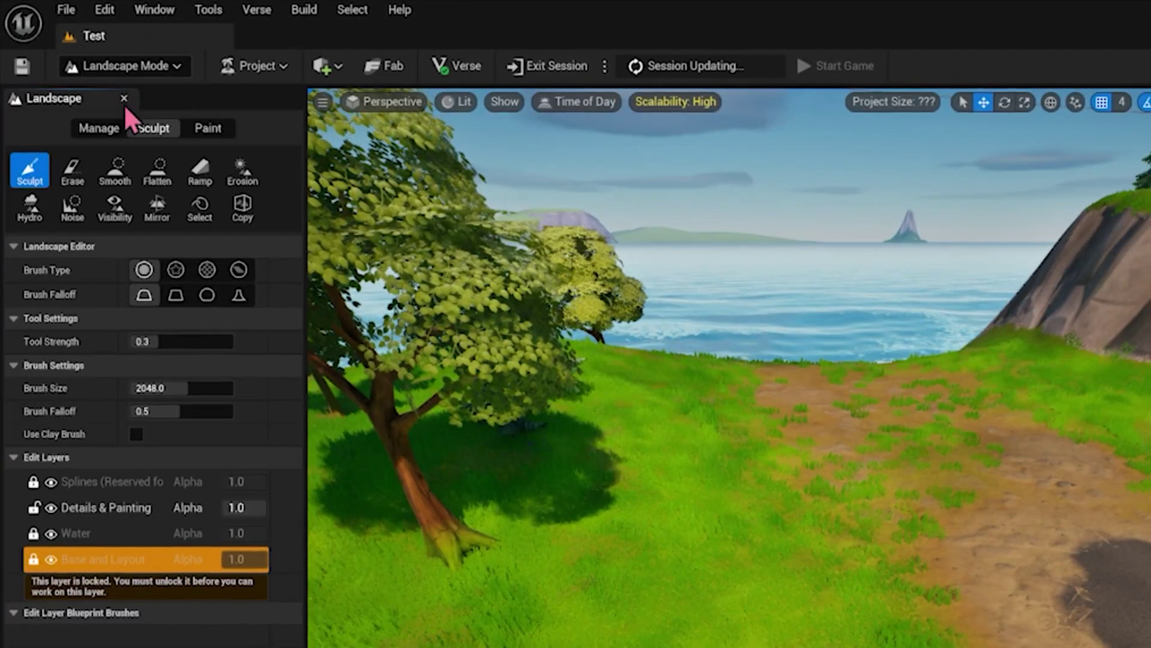
scroll(848, 542, "down", 2)
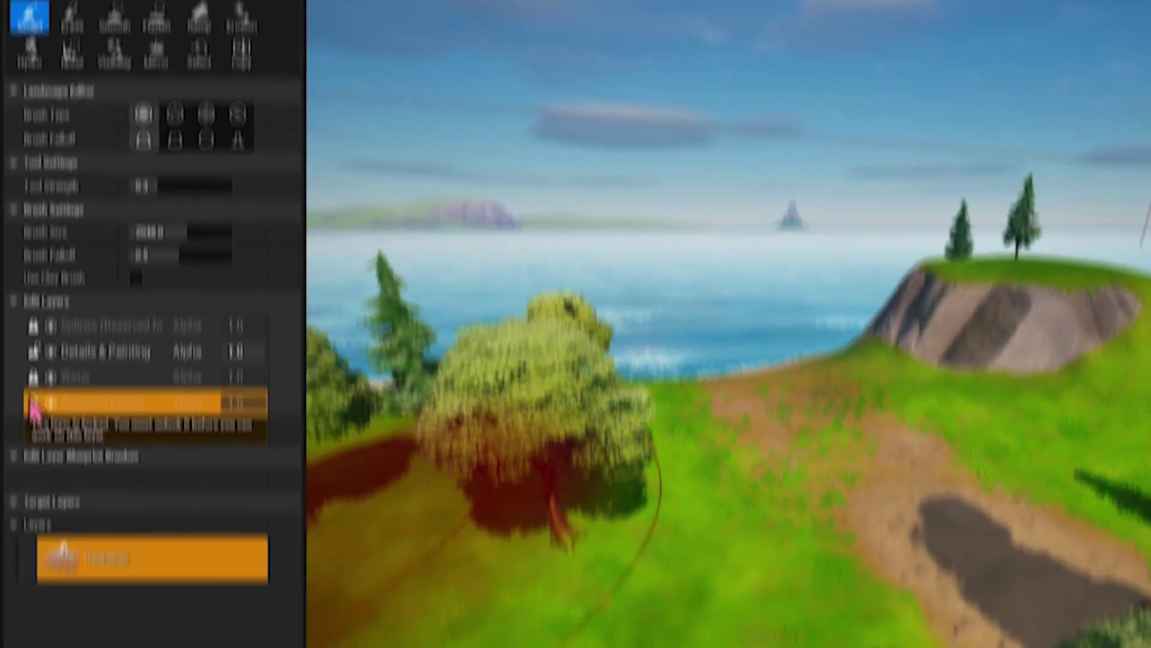
left_click(33, 346)
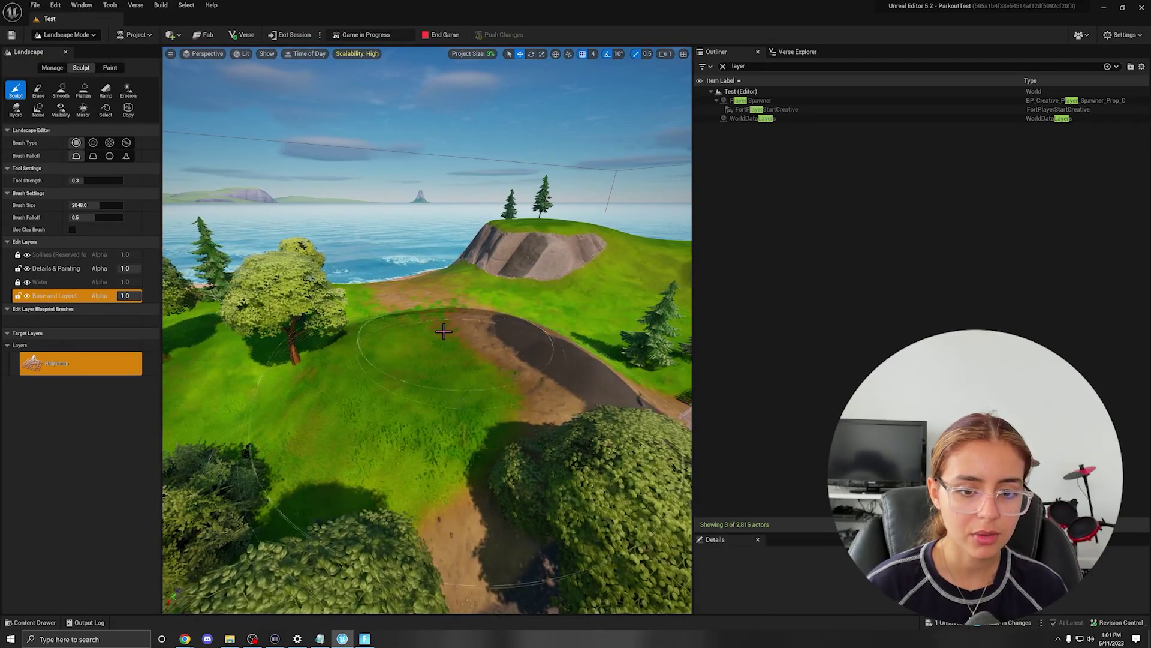
left_click_drag(444, 331, 419, 341)
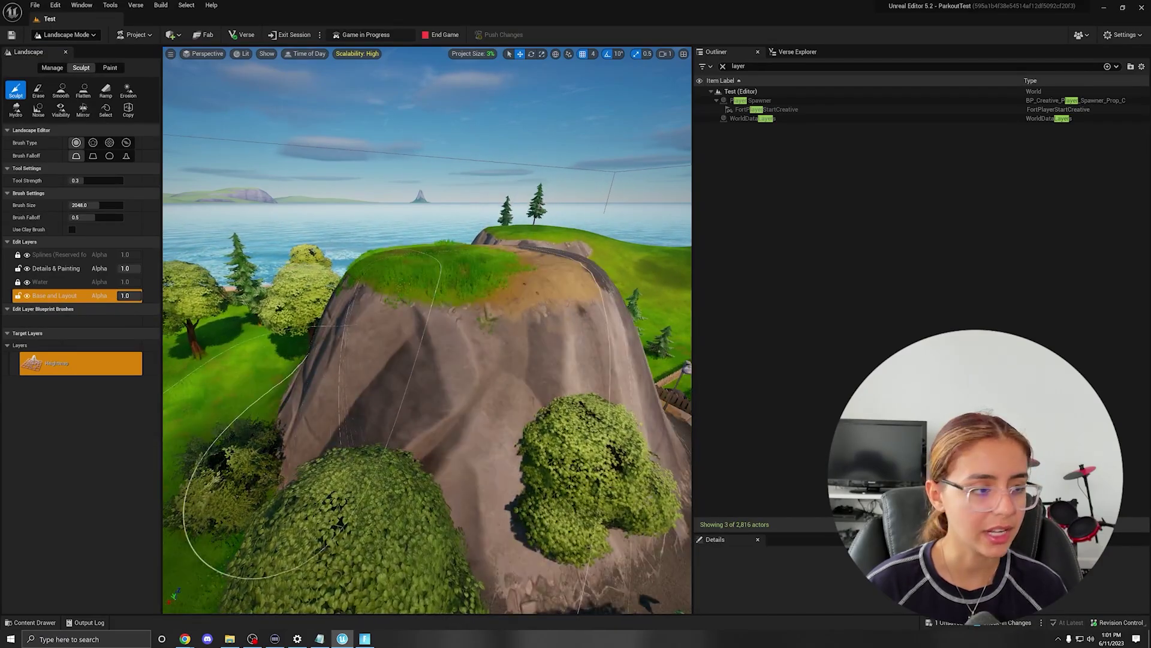
Switch to the browser and skim the Unreal Engine Landscape Edit Layers page and the Fortnite Creative Documentation home page.
left_click_drag(0, 66, 327, 2)
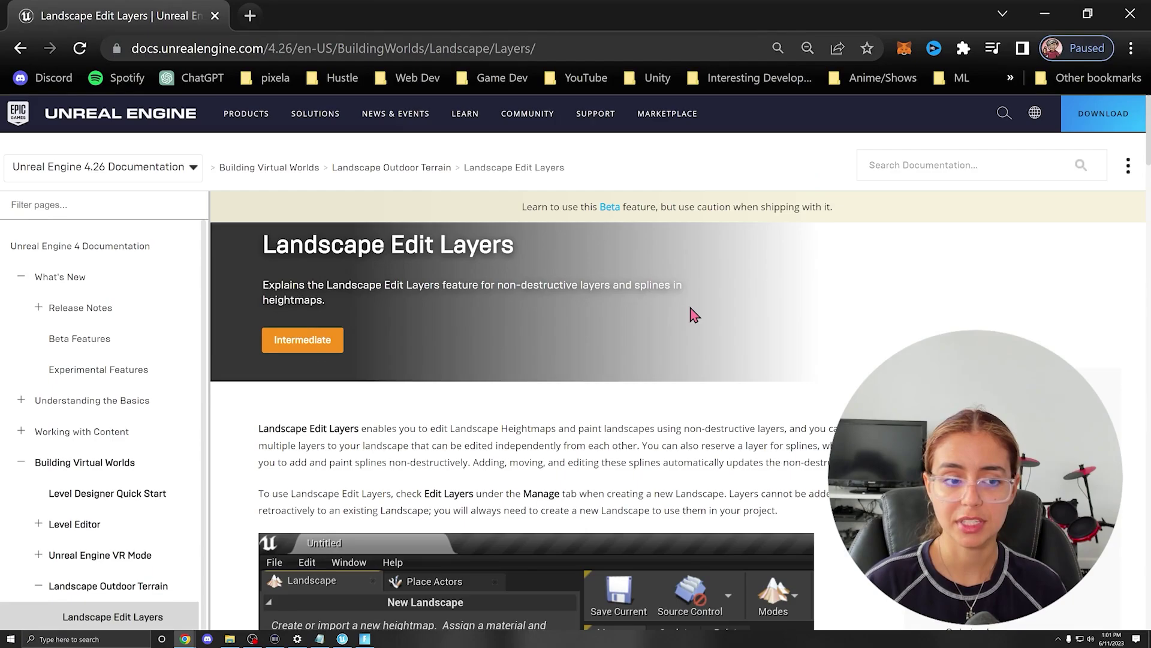
scroll(717, 441, "down", 12)
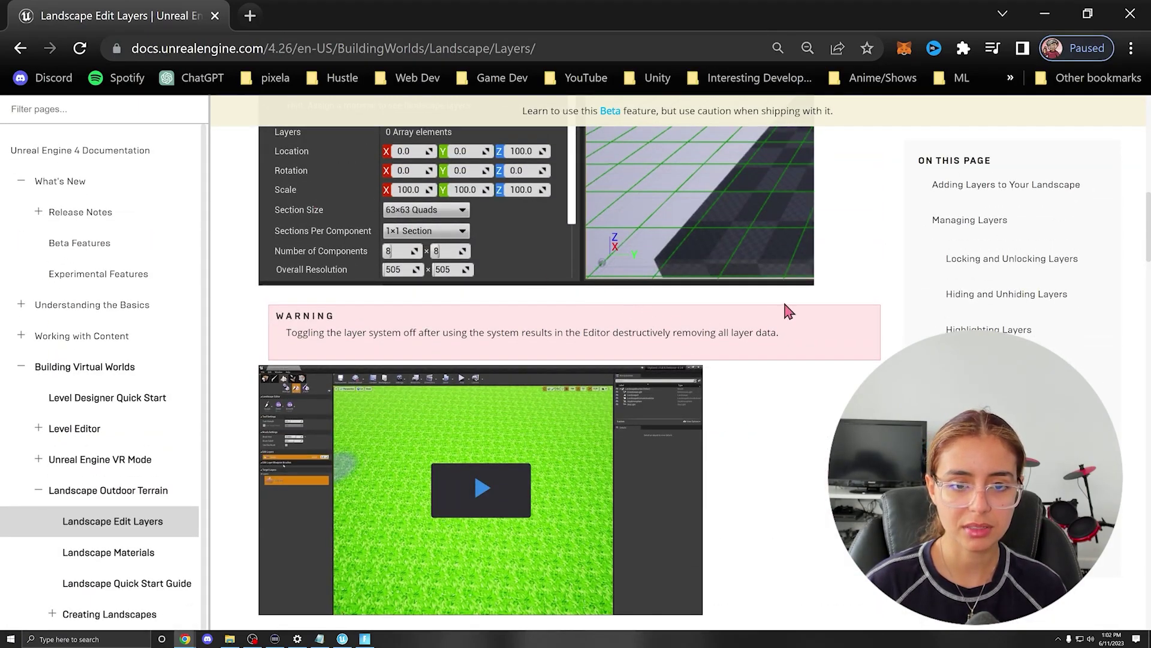
scroll(785, 304, "up", 12)
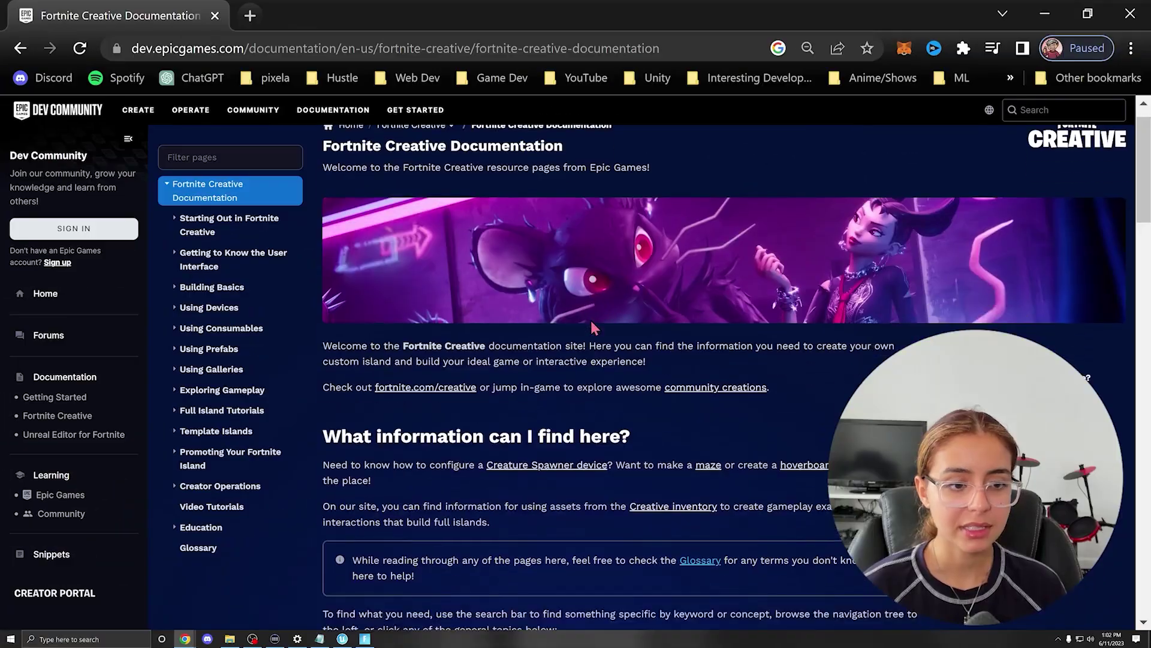
scroll(591, 324, "down", 20)
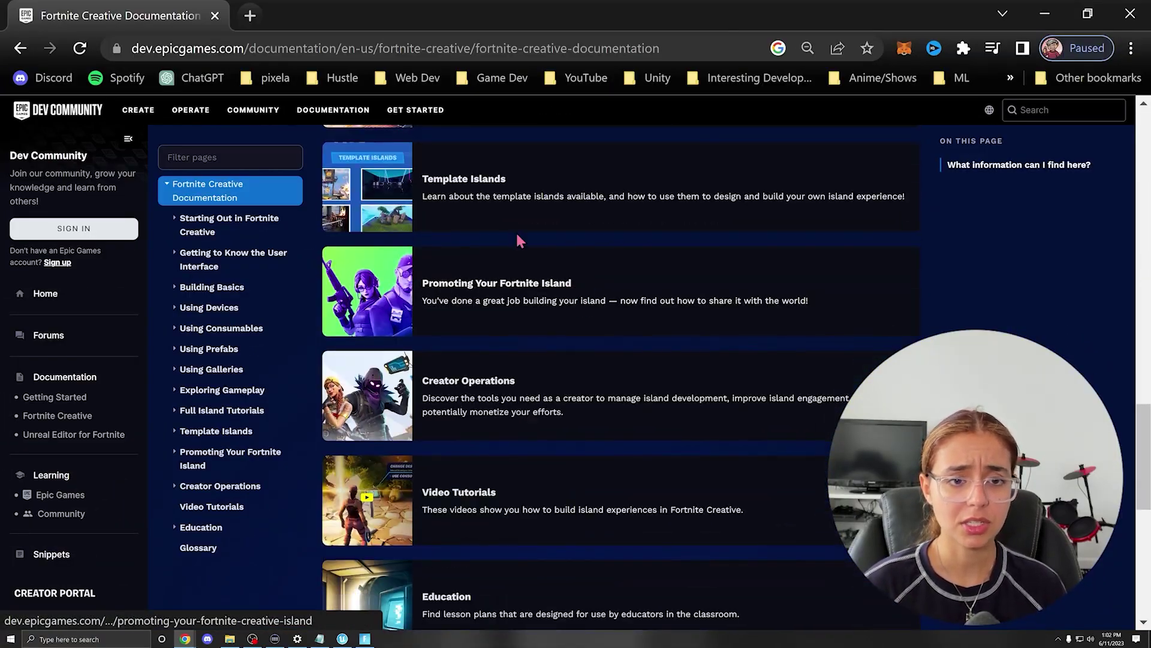
Open the Cabin Prefabs page from the Using Prefabs documentation and skim its prefab categories.
scroll(522, 276, "up", 8)
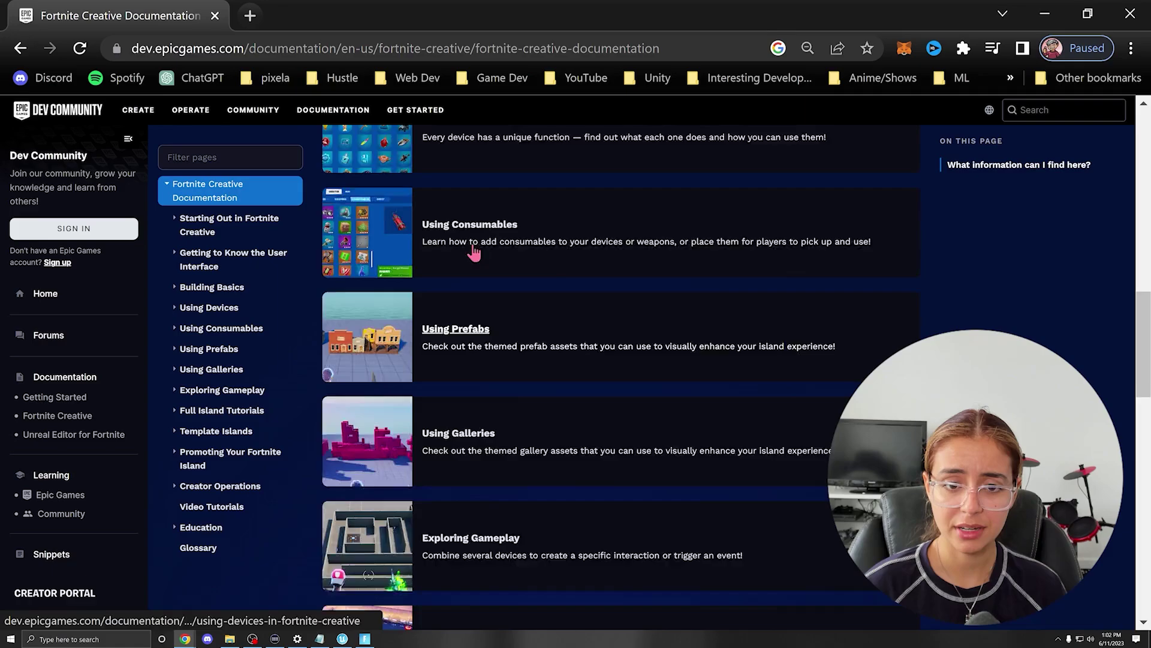
scroll(474, 252, "up", 2)
left_click(476, 409)
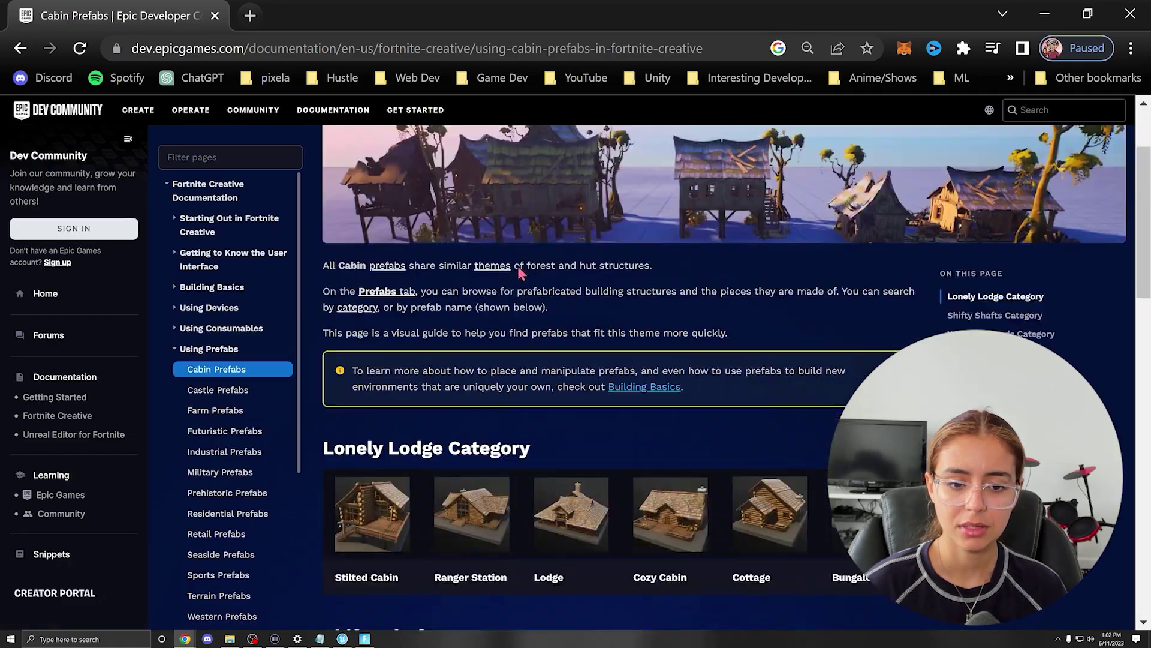
scroll(517, 265, "down", 16)
scroll(517, 265, "up", 5)
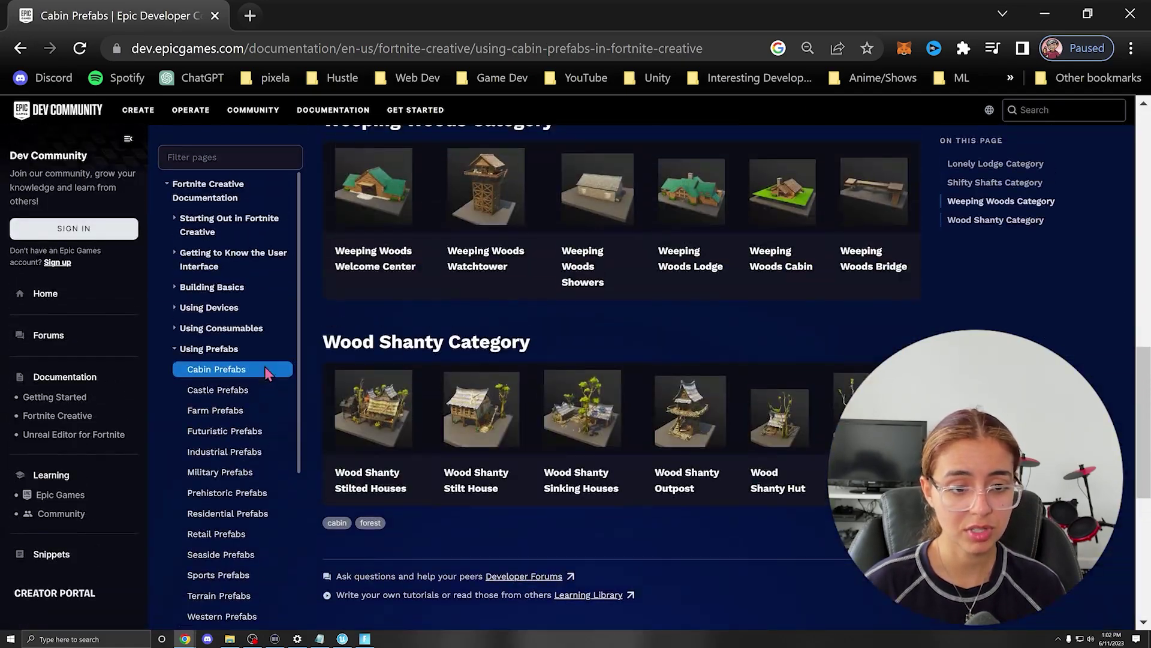
Open the Getting to Know the User Interface documentation and read through the tables of island game settings.
left_click(199, 270)
scroll(480, 288, "down", 5)
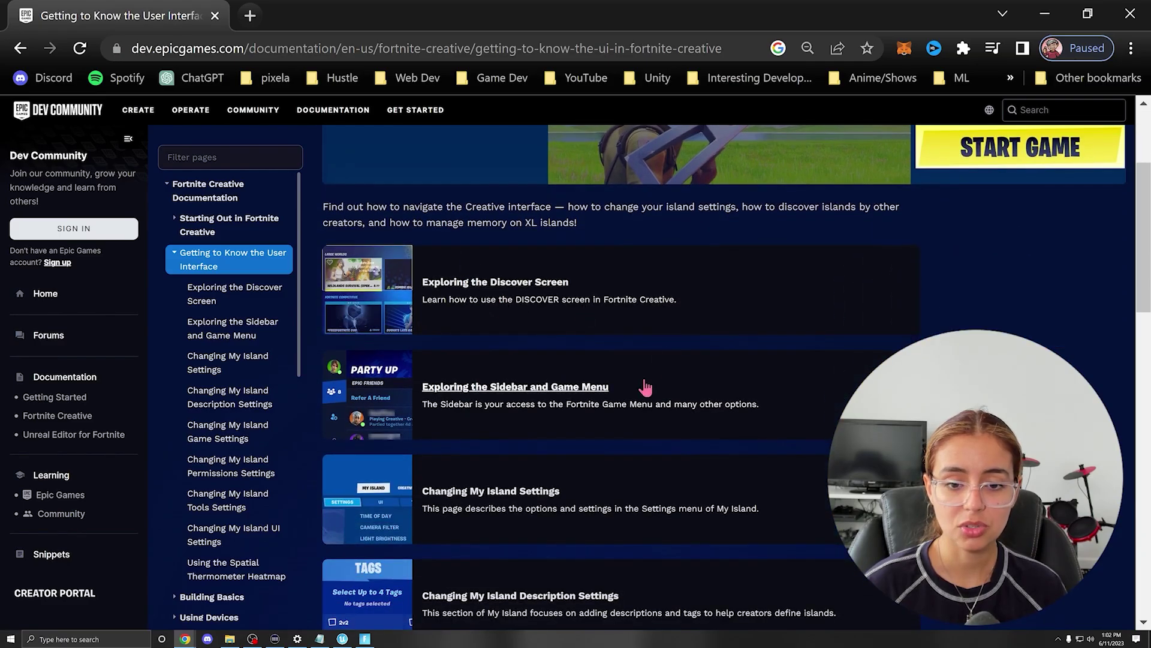
scroll(645, 386, "down", 5)
left_click(527, 398)
scroll(548, 393, "down", 15)
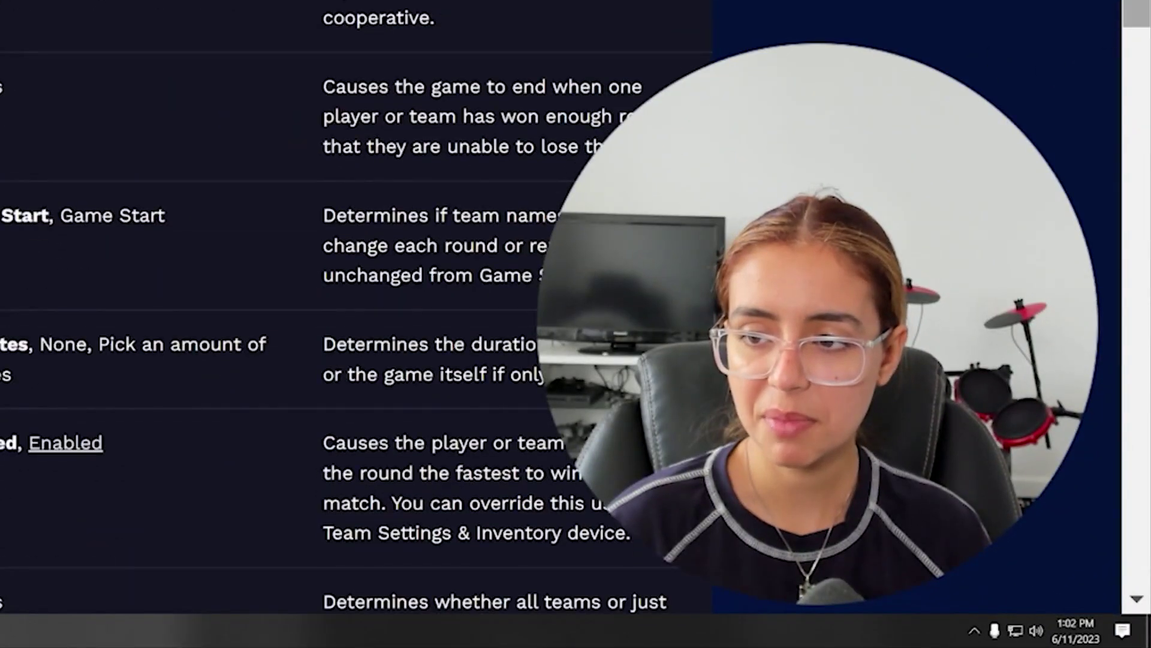
left_click_drag(1142, 282, 1125, 556)
left_click_drag(1100, 472, 1109, 0)
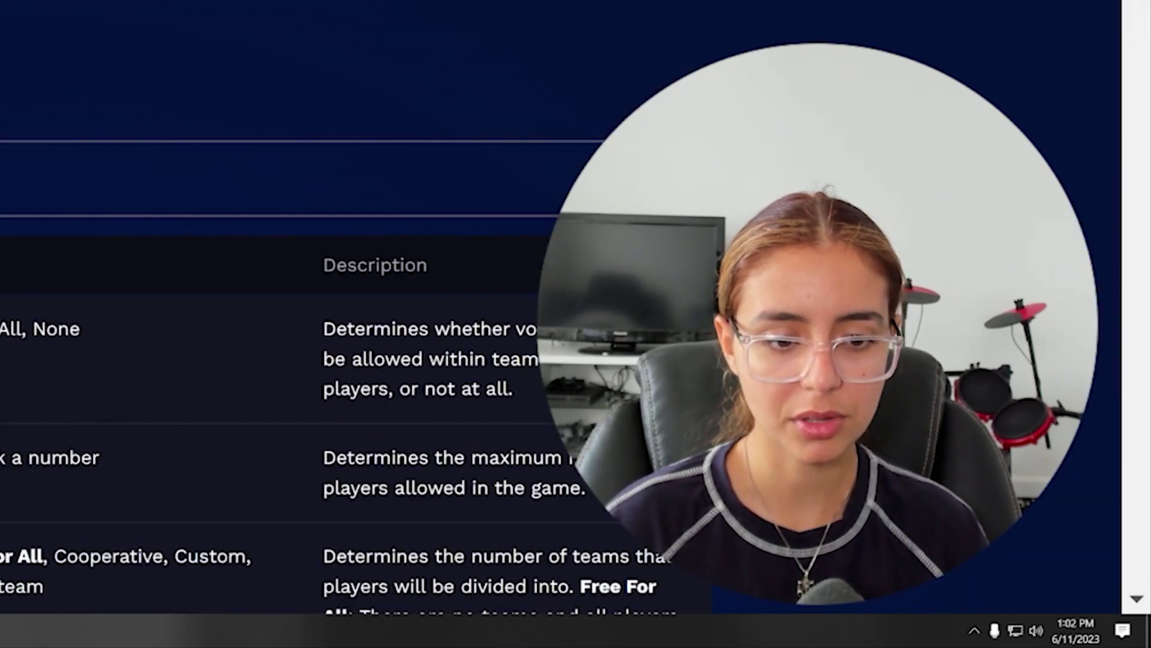
scroll(576, 324, "up", 10)
scroll(288, 160, "down", 10)
scroll(480, 81, "up", 10)
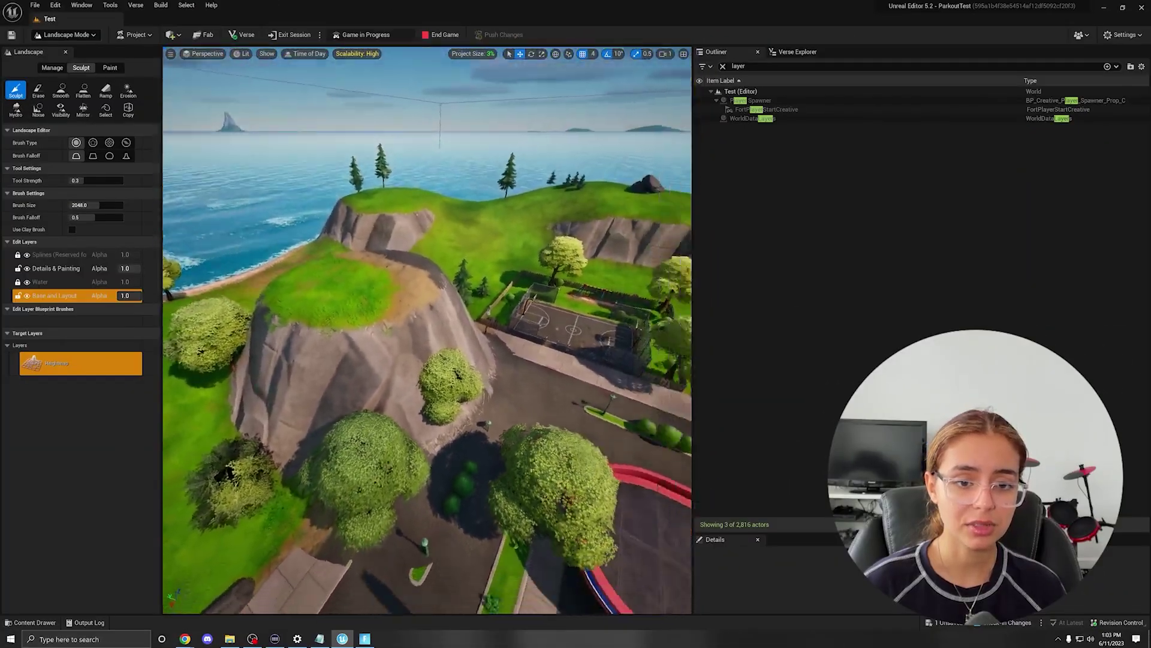
Switch back to the editor, try raising the terrain beside the rocky hill and street with the 2048 sculpt brush, and undo the strokes.
right_click_drag(369, 232, 380, 276)
left_click_drag(424, 334, 477, 394)
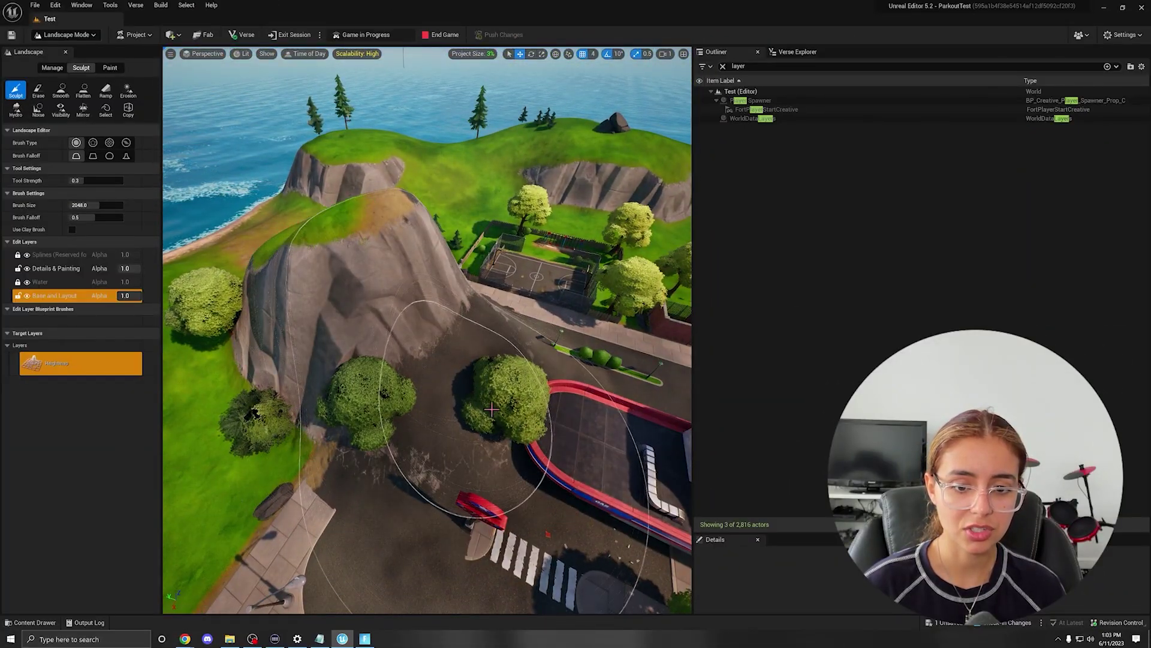
key("ctrl+z")
key("w")
mouse_move(524, 430)
right_mouse_down()
mouse_move(521, 459)
mouse_move(618, 402)
mouse_move(567, 411)
mouse_move(489, 452)
mouse_move(494, 404)
mouse_move(536, 381)
mouse_move(524, 430)
right_mouse_up()
key("w")
key("s")
right_click_drag(426, 219, 426, 219)
key("ctrl+z")
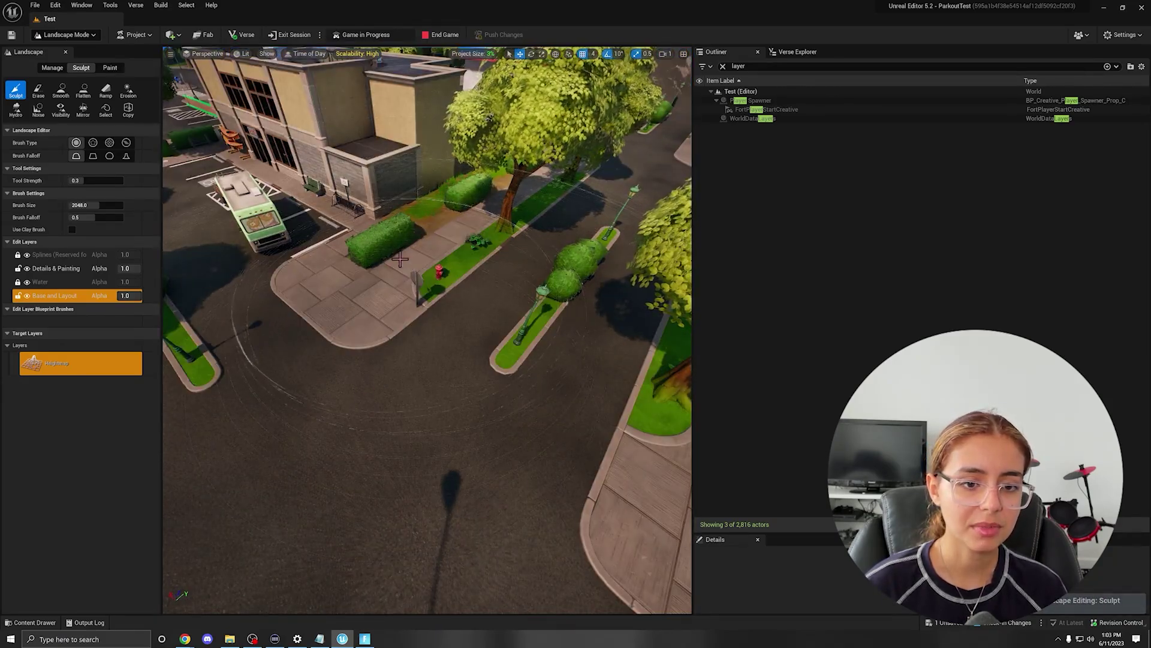
Set the brush size to about 340.6 and brush falloff to about 0.49, and sculpt a steep mound on the asphalt near the green house.
right_click_drag(400, 259, 400, 259)
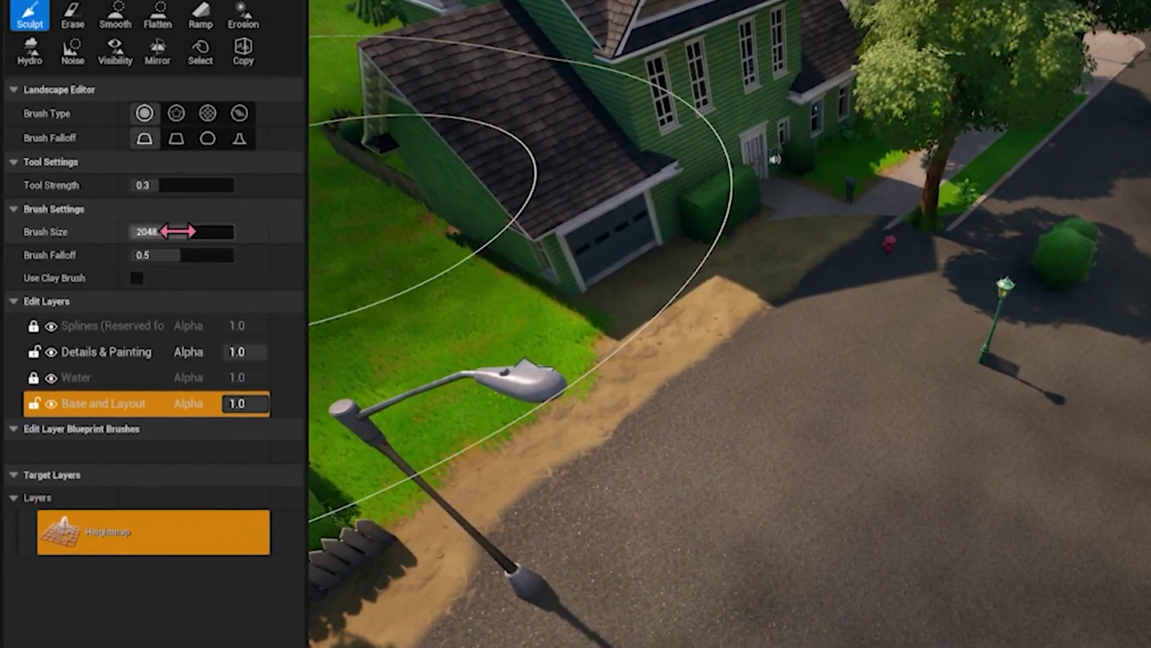
left_click_drag(92, 205, 72, 205)
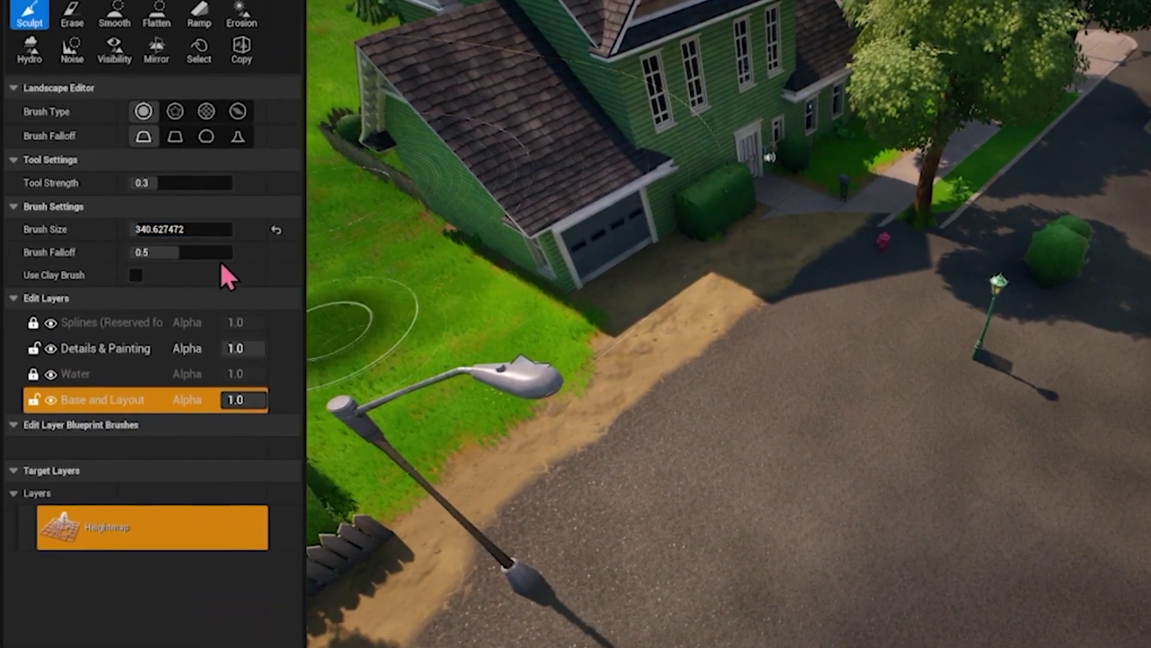
left_click(204, 253)
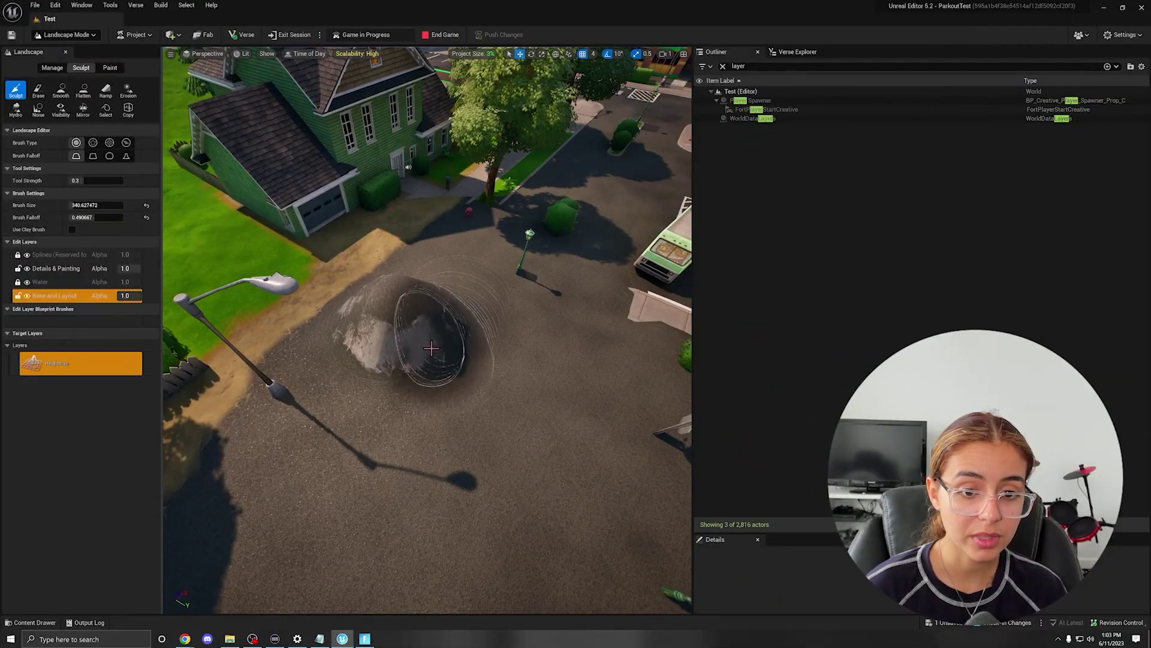
mouse_move(432, 348)
left_mouse_down()
mouse_move(423, 304)
mouse_move(401, 287)
left_mouse_up()
mouse_move(542, 310)
right_mouse_down()
mouse_move(462, 258)
mouse_move(330, 270)
mouse_move(321, 258)
right_mouse_up()
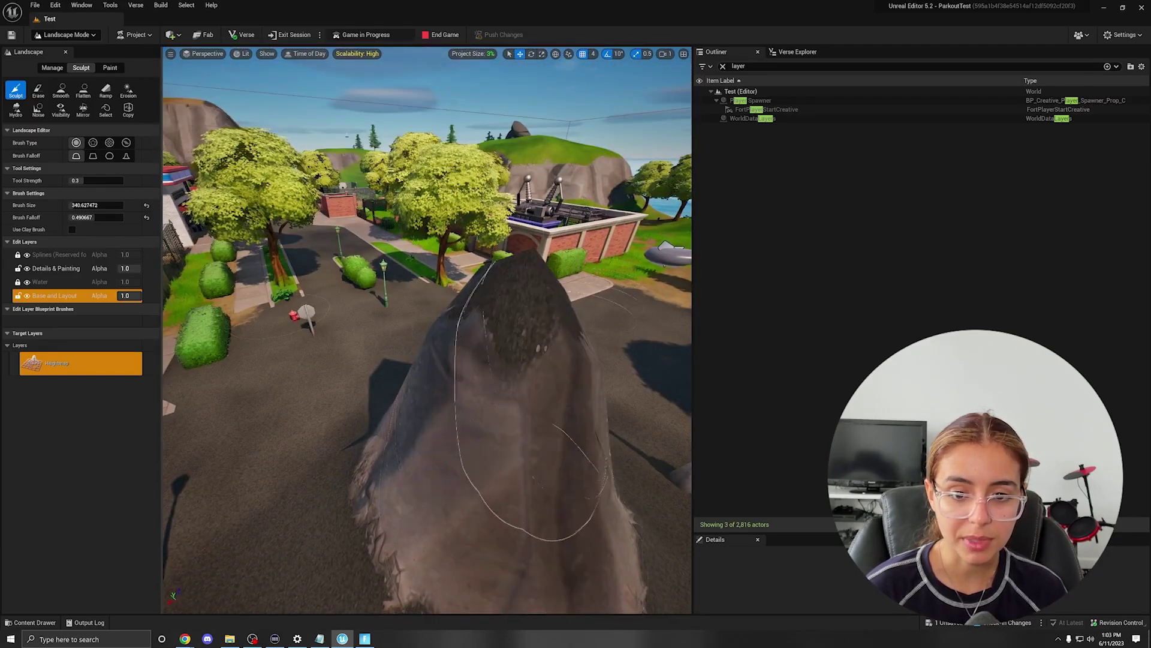
mouse_move(530, 395)
right_mouse_down()
mouse_move(558, 431)
mouse_move(468, 414)
mouse_move(482, 454)
mouse_move(446, 452)
right_mouse_up()
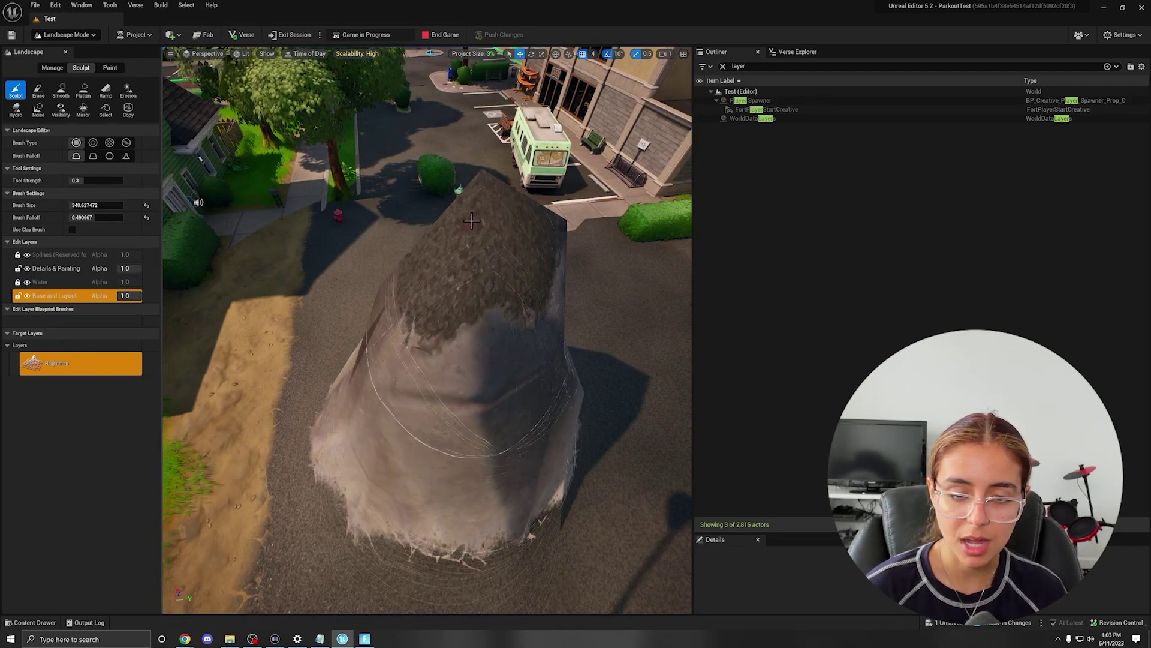
right_click_drag(490, 388, 366, 389)
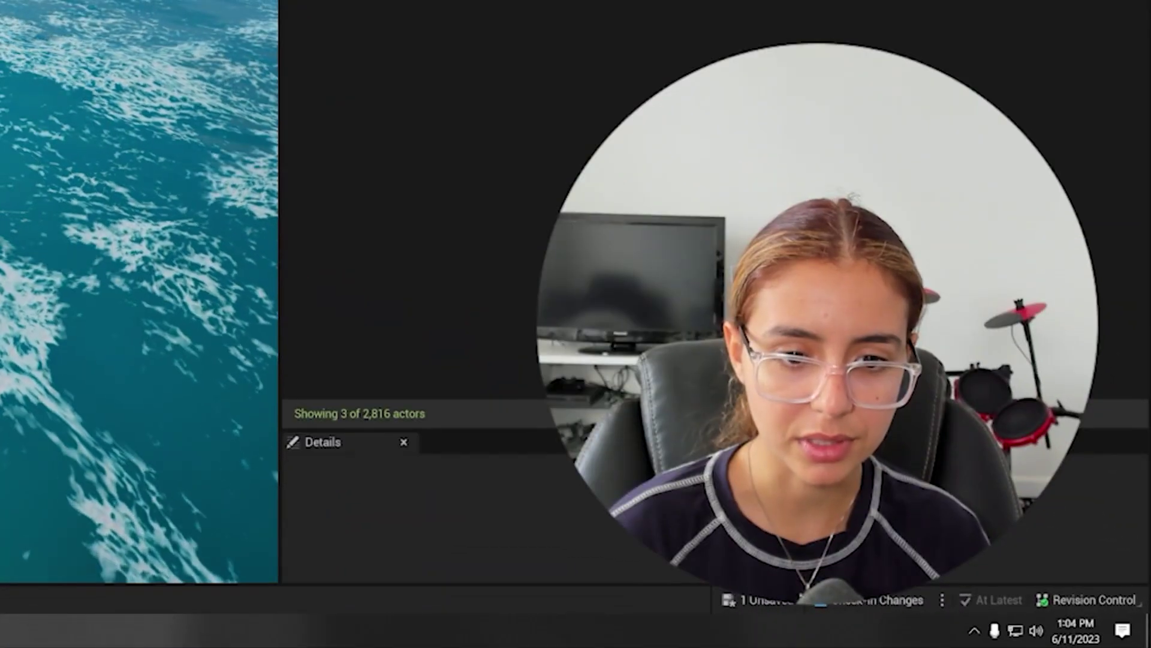
On the Water edit layer, add a sloping ramp across the grass near the coast with ramp width about 1571.65 and side falloff about 0.32.
mouse_move(379, 376)
right_mouse_down()
mouse_move(258, 377)
mouse_move(379, 373)
mouse_move(389, 421)
mouse_move(381, 450)
right_mouse_up()
left_click(60, 91)
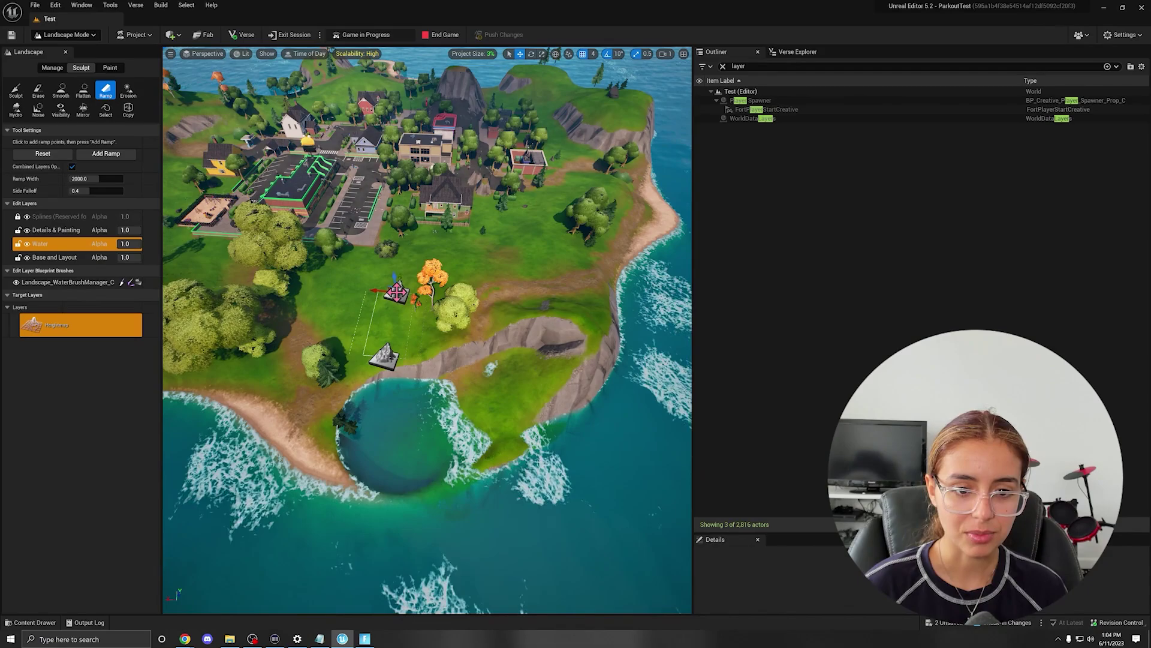
key("w")
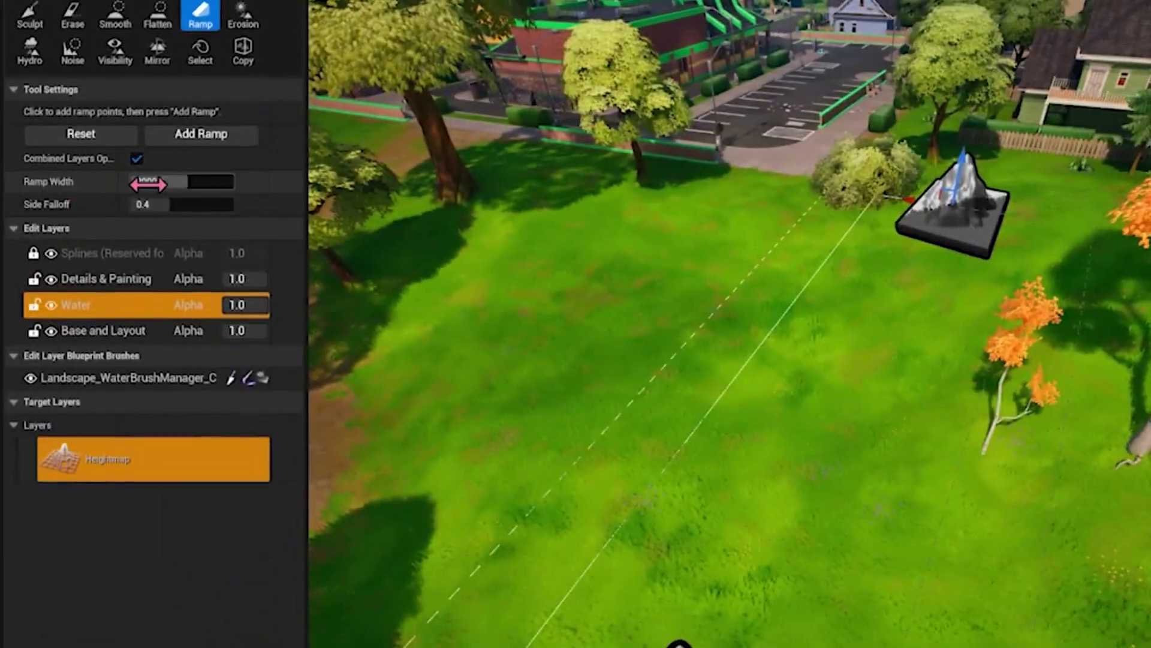
mouse_move(78, 179)
left_mouse_down()
mouse_move(120, 179)
mouse_move(94, 178)
left_mouse_up()
left_click_drag(90, 191, 103, 190)
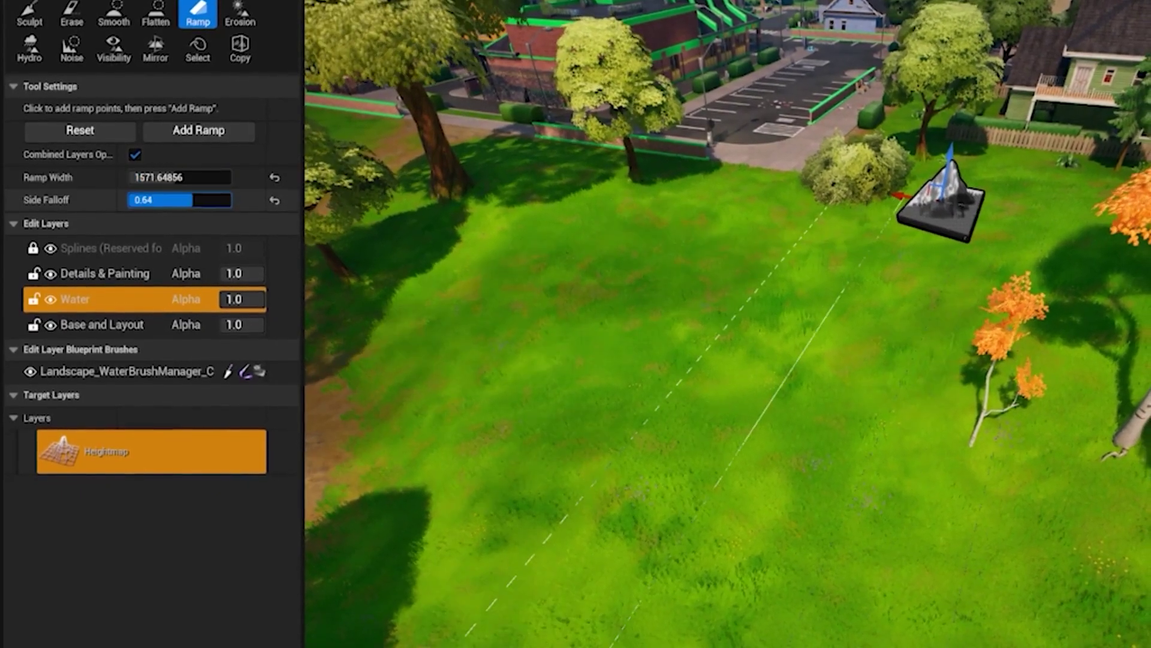
left_click_drag(180, 199, 150, 199)
left_click(229, 128)
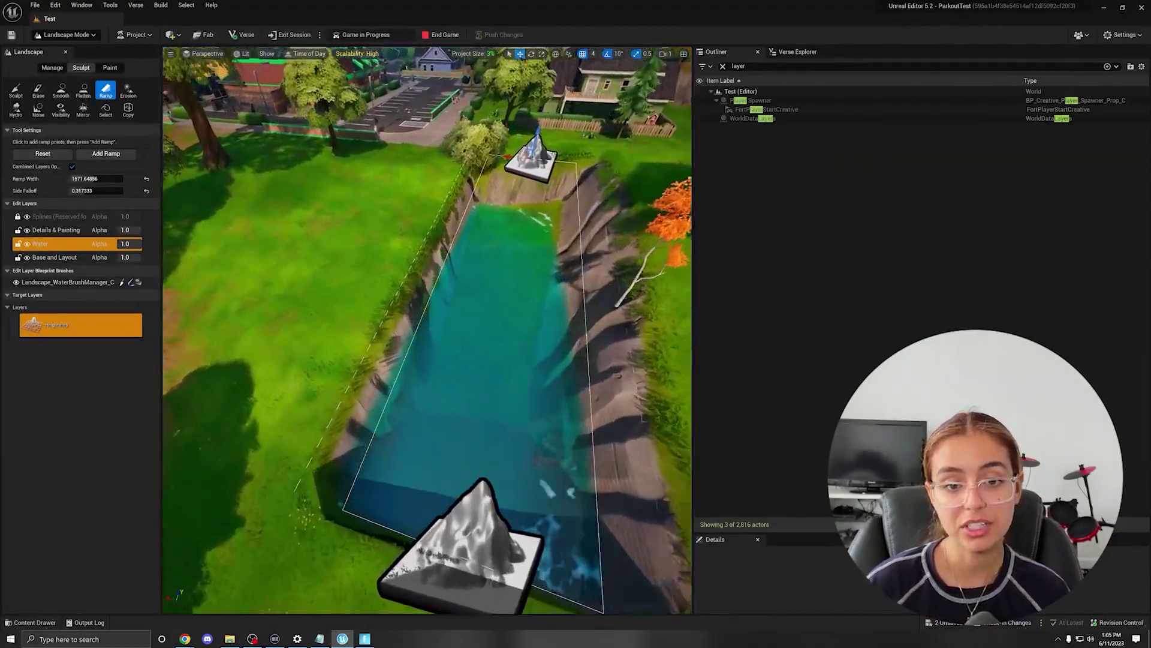
key("w")
right_click_drag(427, 329, 432, 276)
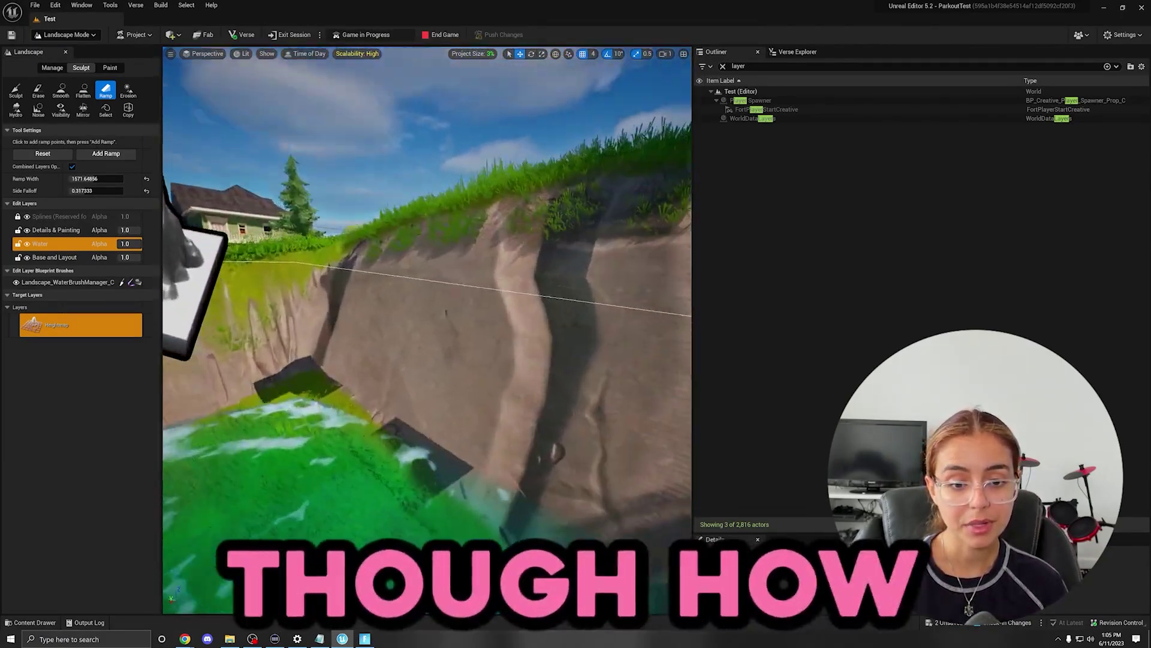
right_click_drag(648, 282, 594, 299)
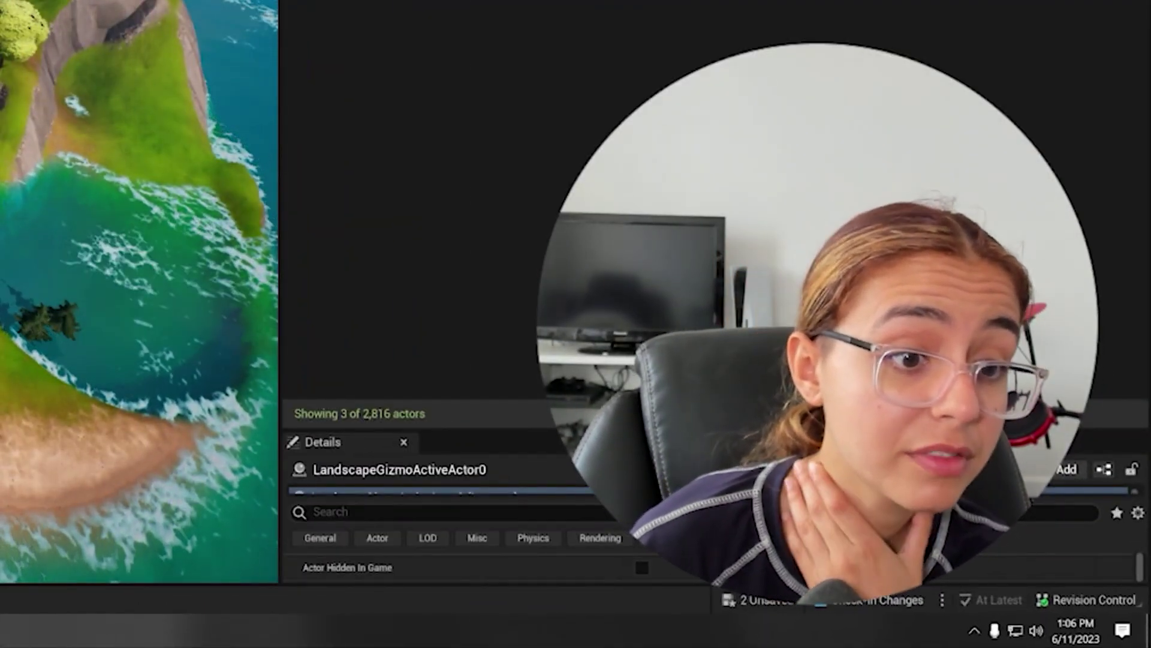
Inspect the coast and the whole island in the Unlit view mode, and restore the Lit view mode.
right_click_drag(12, 155, 137, 144)
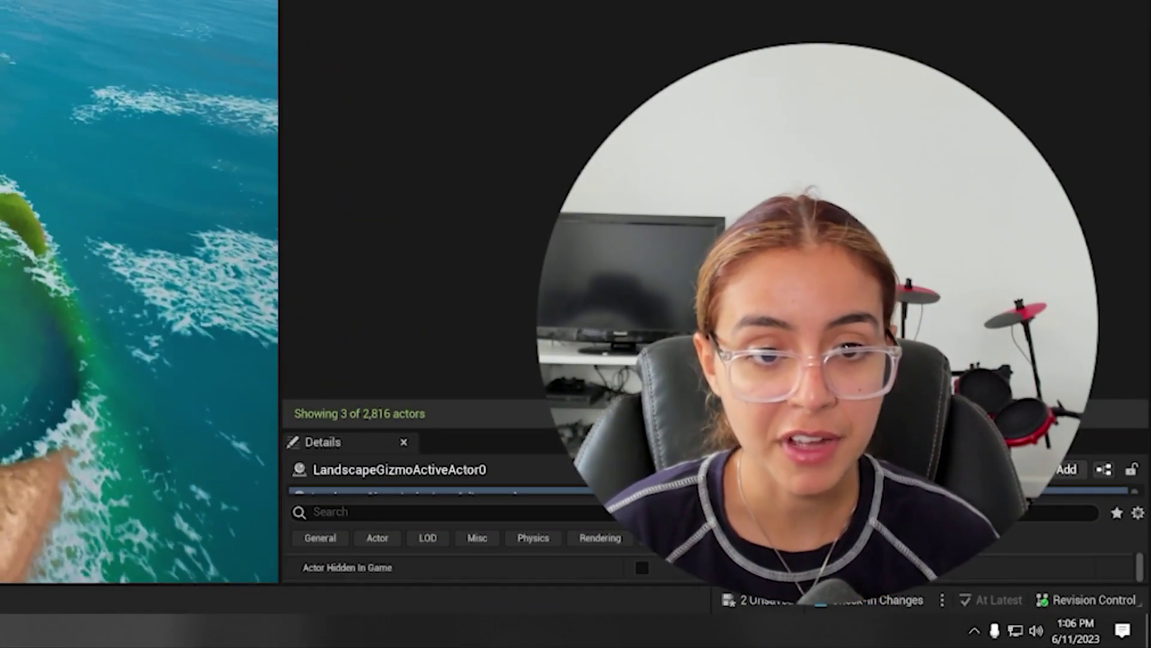
mouse_move(72, 116)
right_mouse_down()
mouse_move(144, 156)
mouse_move(144, 90)
right_mouse_up()
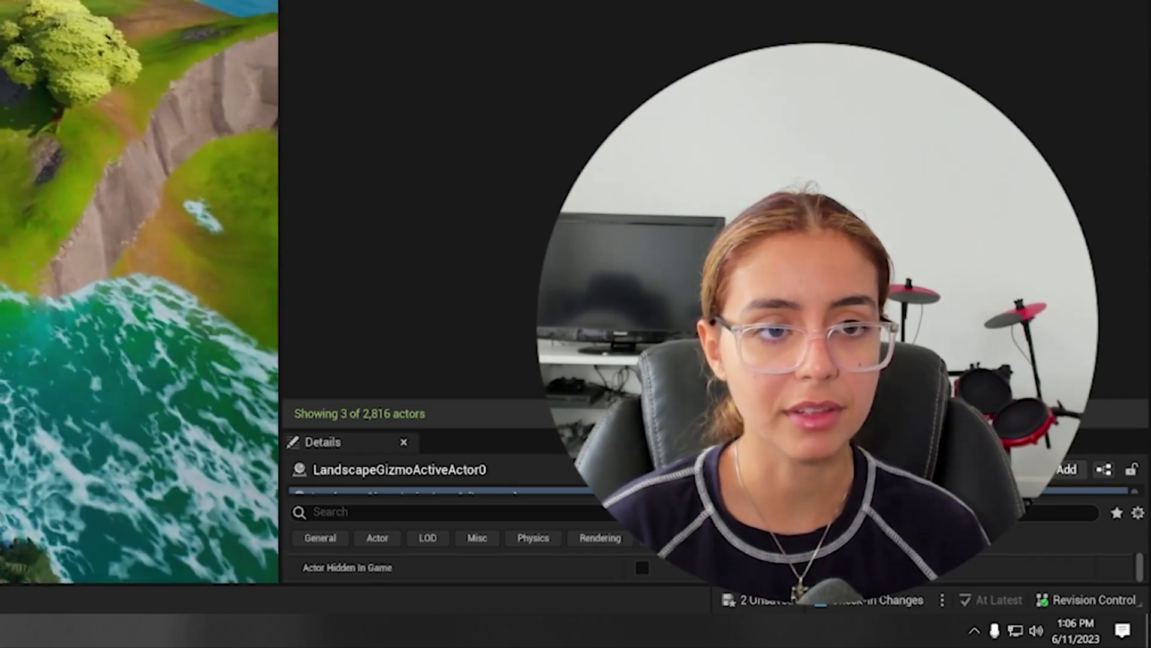
left_click(208, 54)
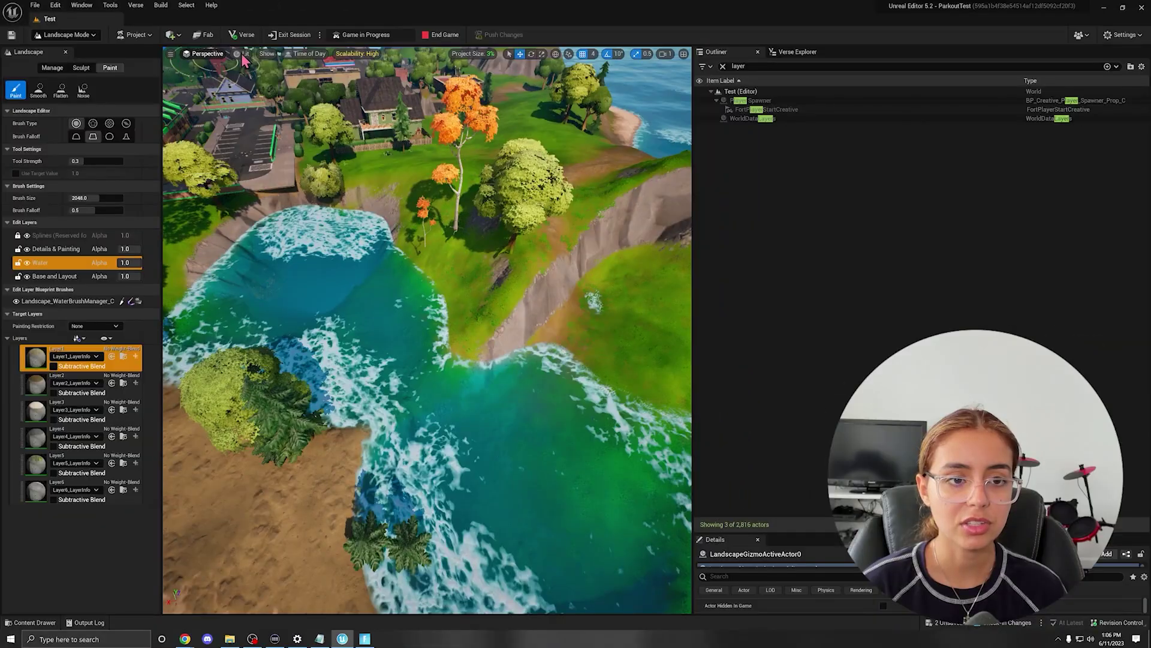
left_click(245, 53)
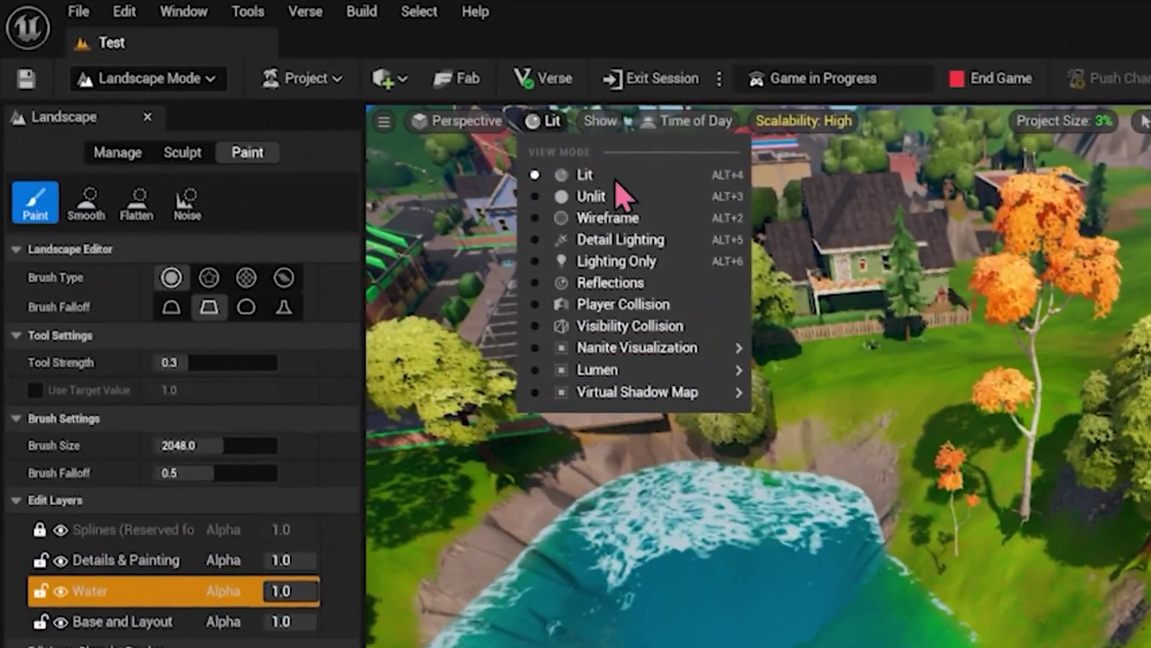
left_click(288, 87)
right_click_drag(515, 131, 516, 72)
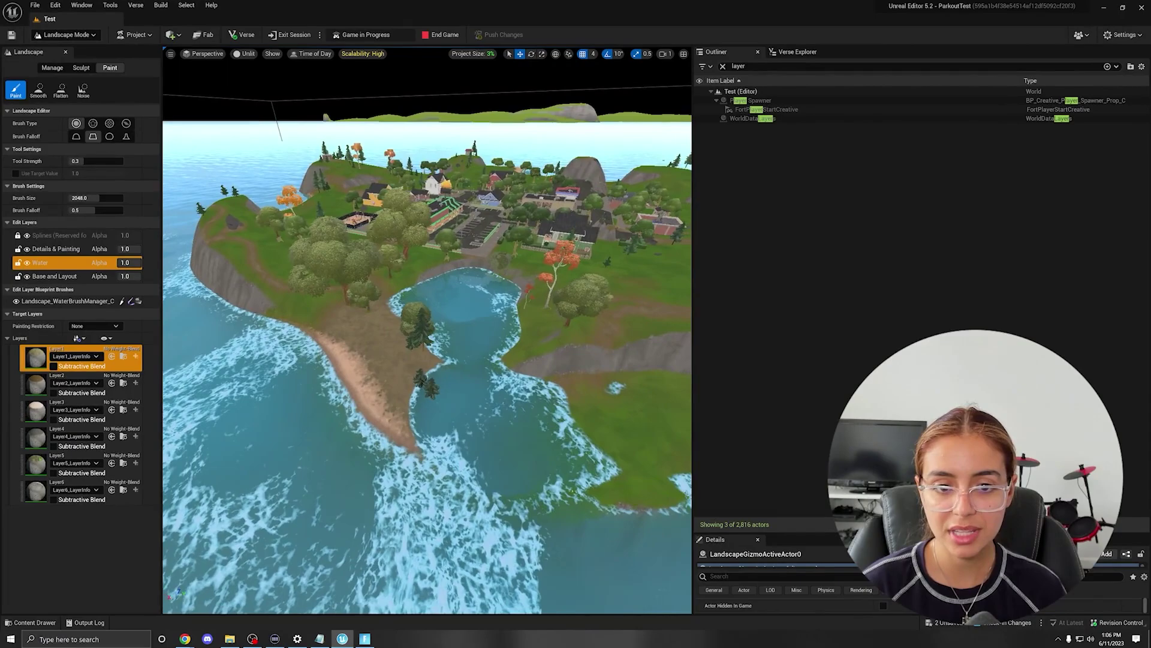
right_click_drag(427, 330, 428, 390)
right_click_drag(399, 225, 429, 165)
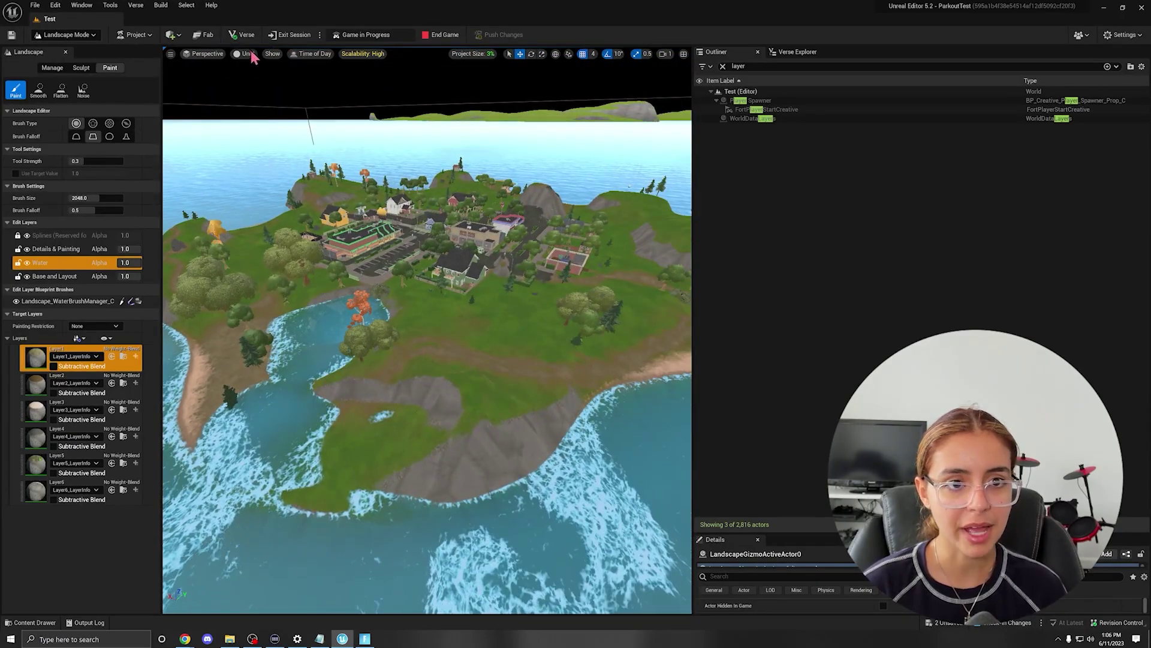
left_click(261, 78)
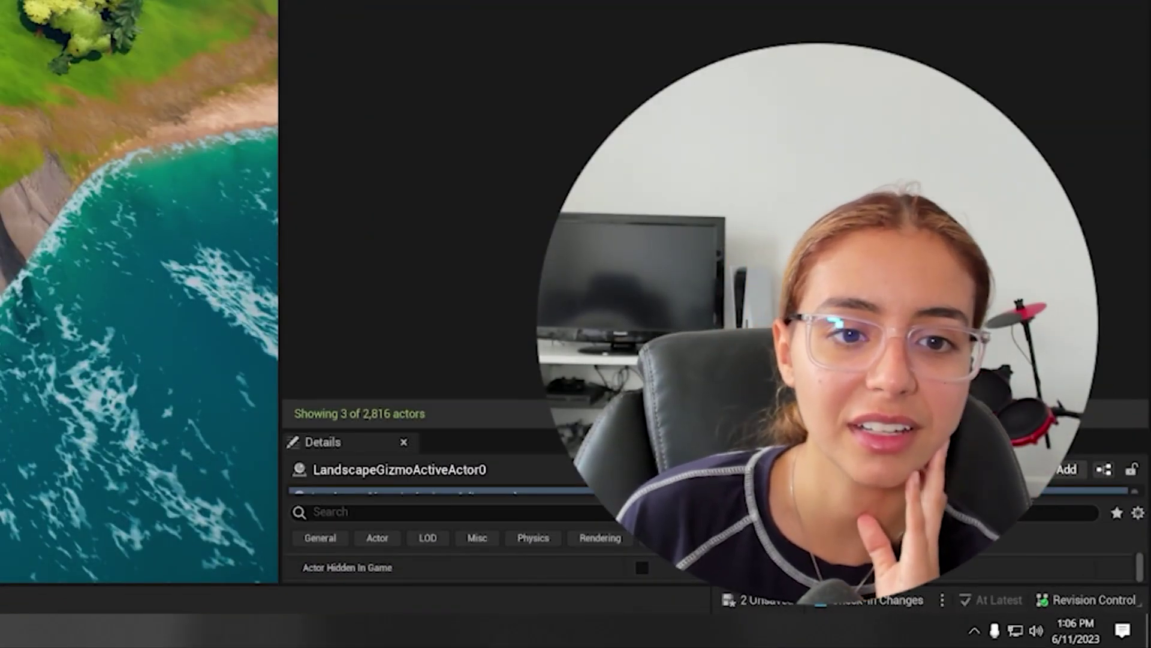
Preview the level in the Lumen Overview and Nanite Visualization Overview modes and check the common show flags.
left_click(246, 52)
mouse_move(319, 164)
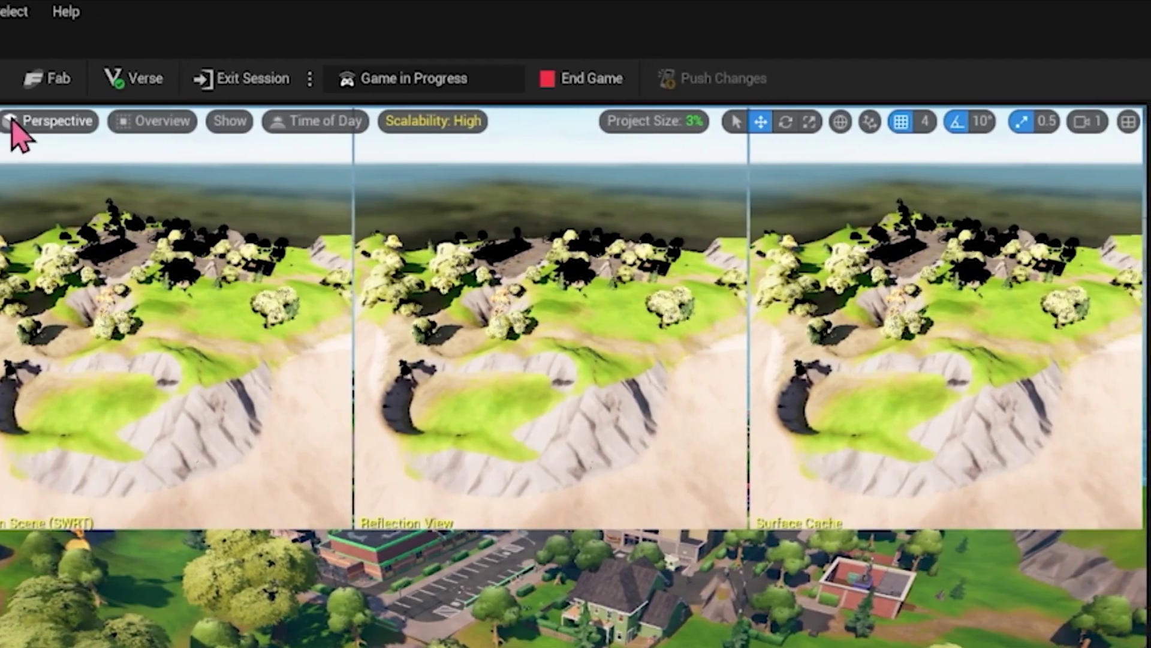
left_click(247, 121)
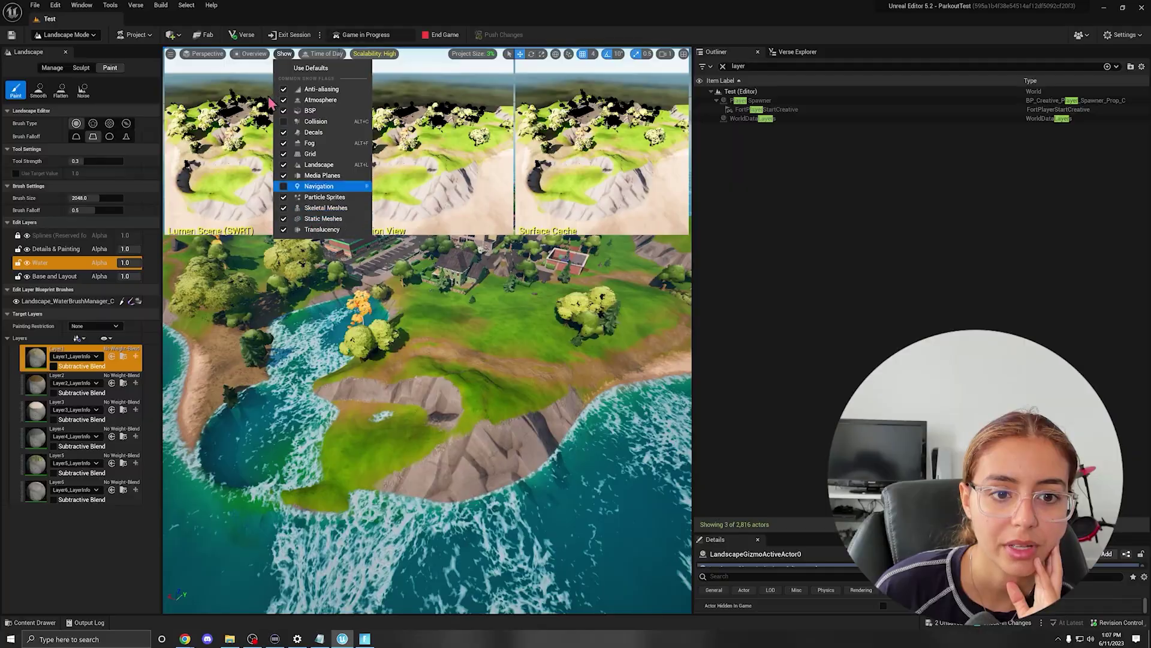
mouse_move(304, 155)
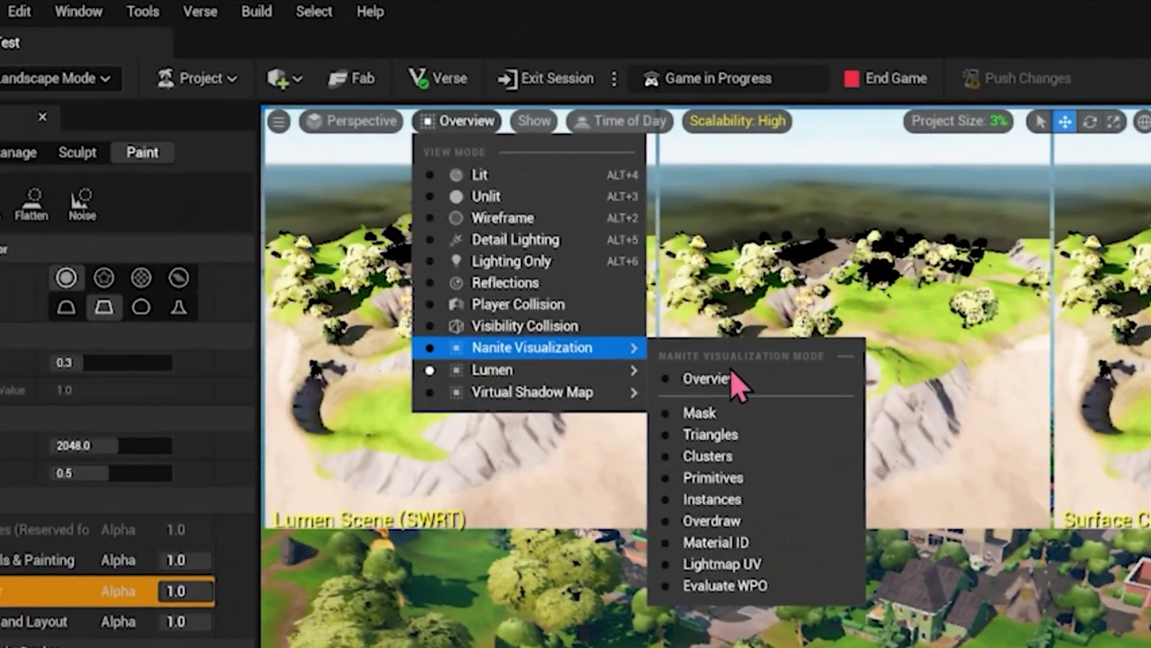
left_click(374, 166)
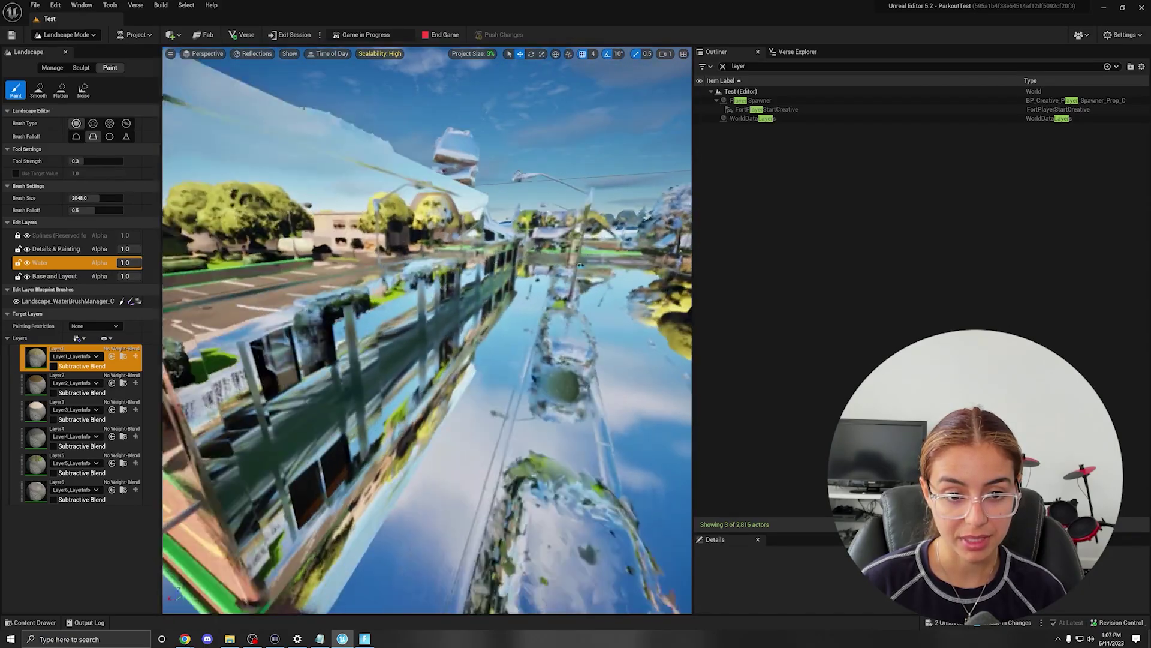
Look around the town and lake in the Reflections and Detail Lighting view modes, and return to Lit.
mouse_move(580, 264)
right_mouse_down()
mouse_move(603, 267)
mouse_move(600, 278)
mouse_move(540, 269)
mouse_move(580, 264)
right_mouse_up()
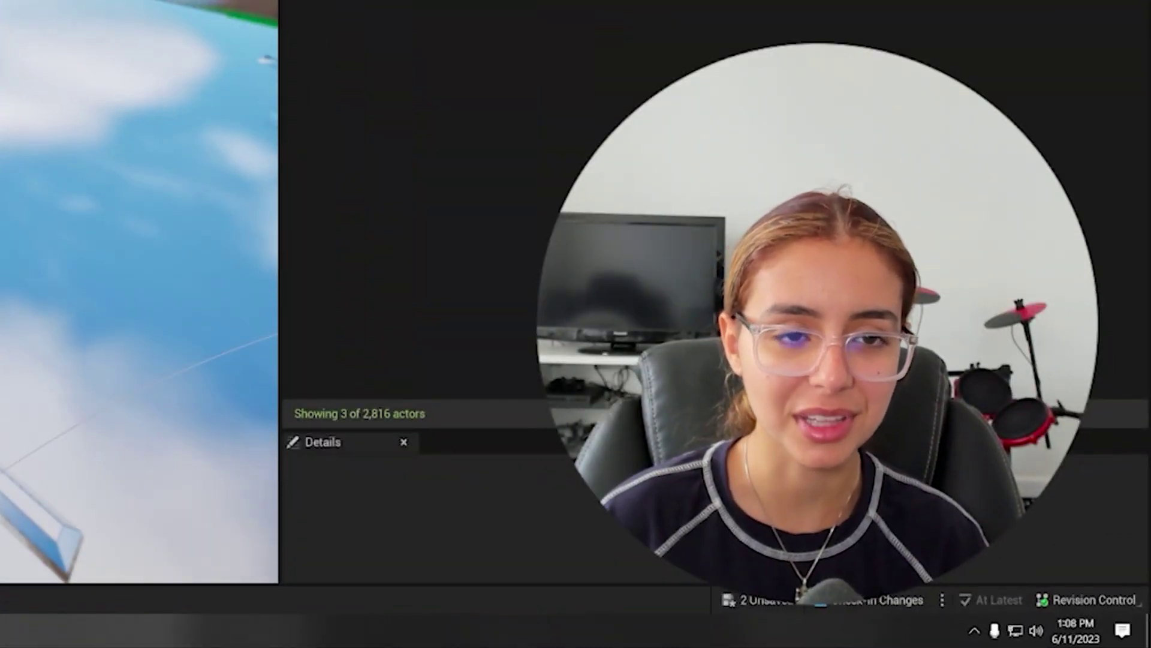
right_click_drag(580, 265, 580, 264)
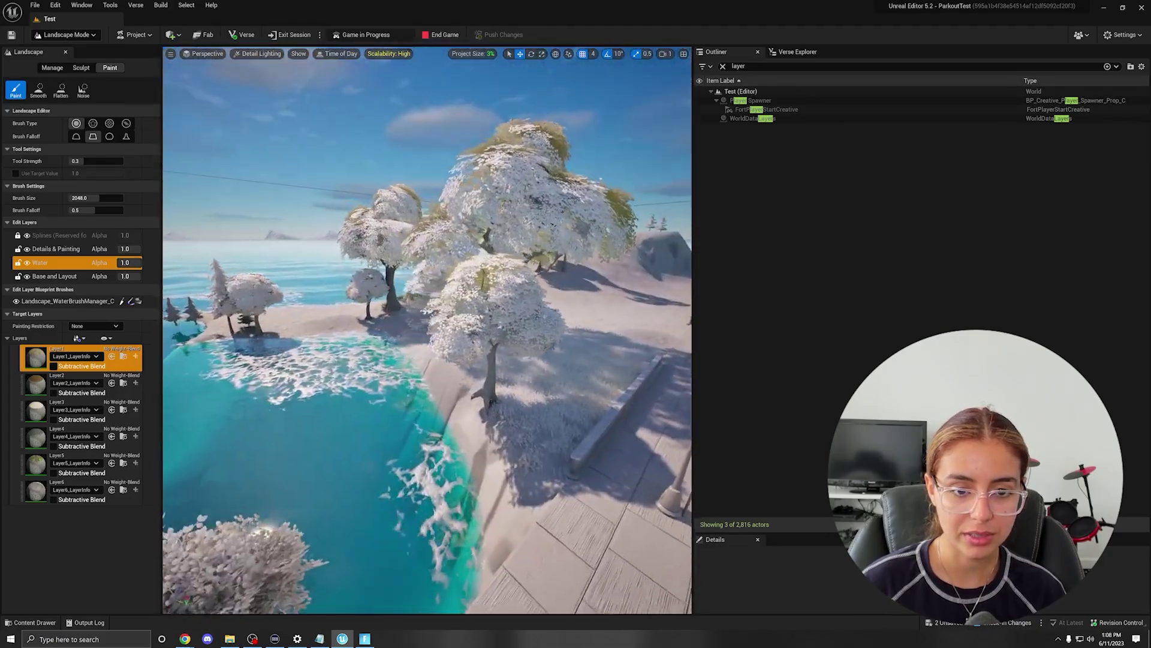
right_click_drag(580, 264, 580, 264)
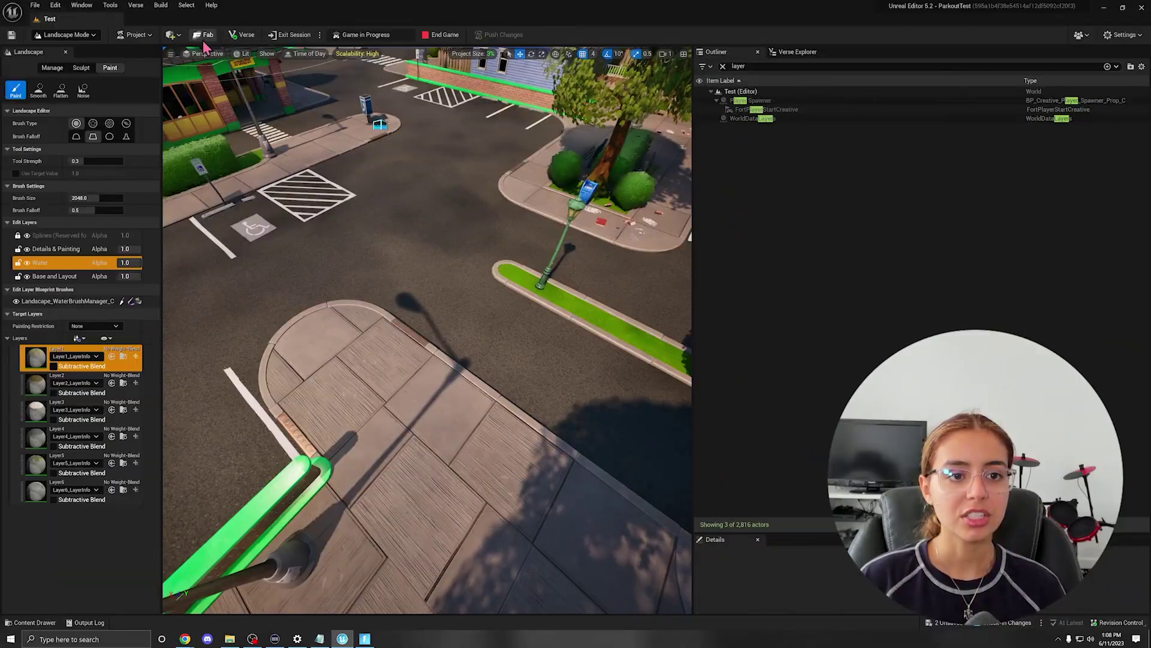
Open Fab, list the free Featured Megascans models, and open the Banana asset.
left_click(205, 36)
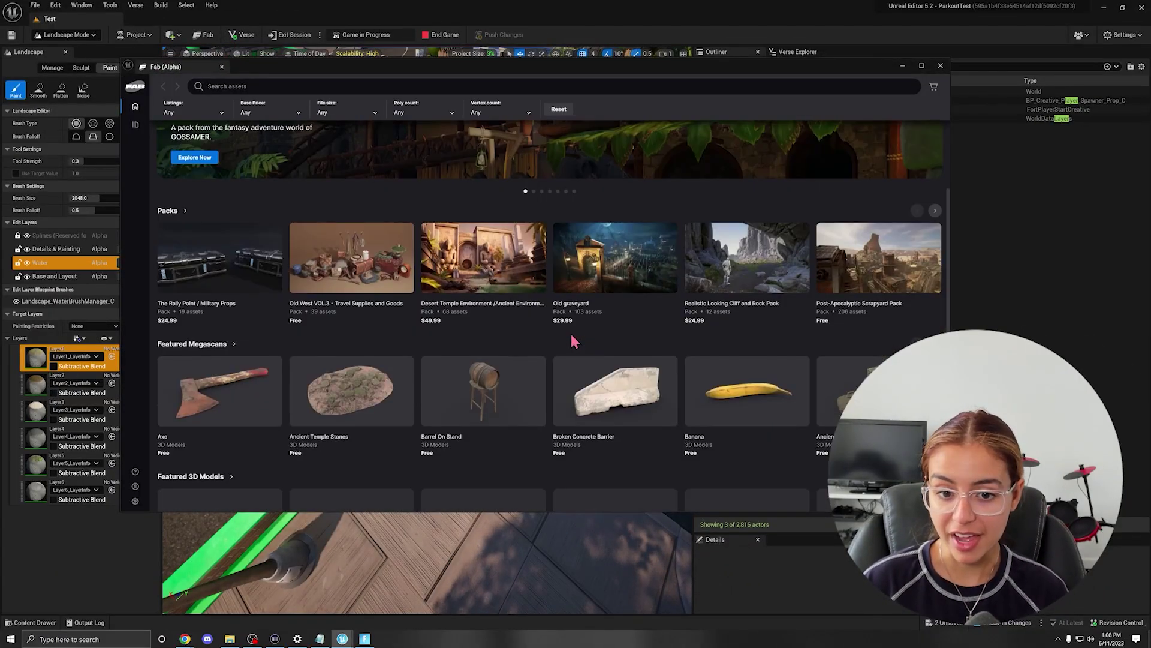
scroll(572, 340, "down", 3)
scroll(220, 214, "up", 1)
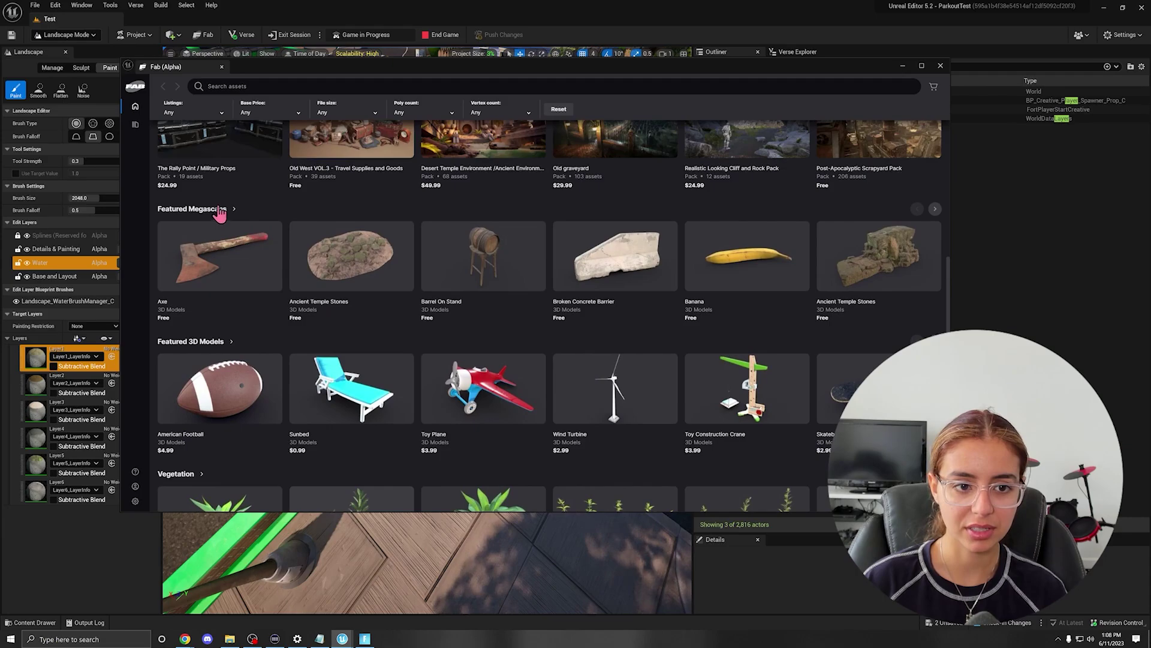
left_click(248, 127)
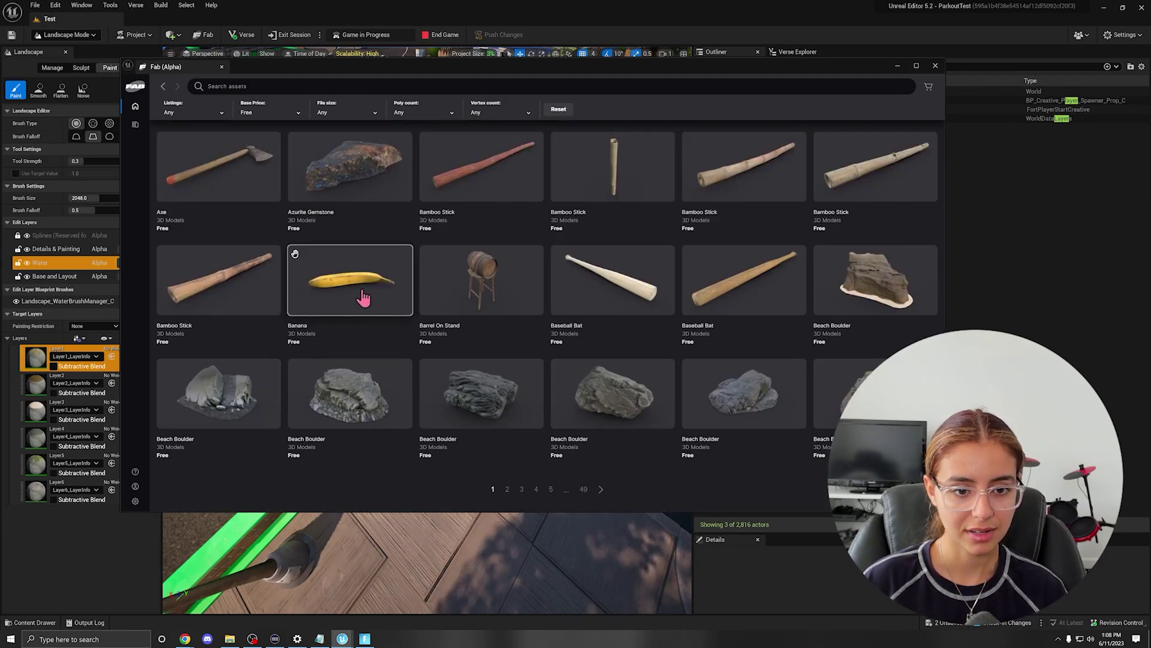
left_click(350, 280)
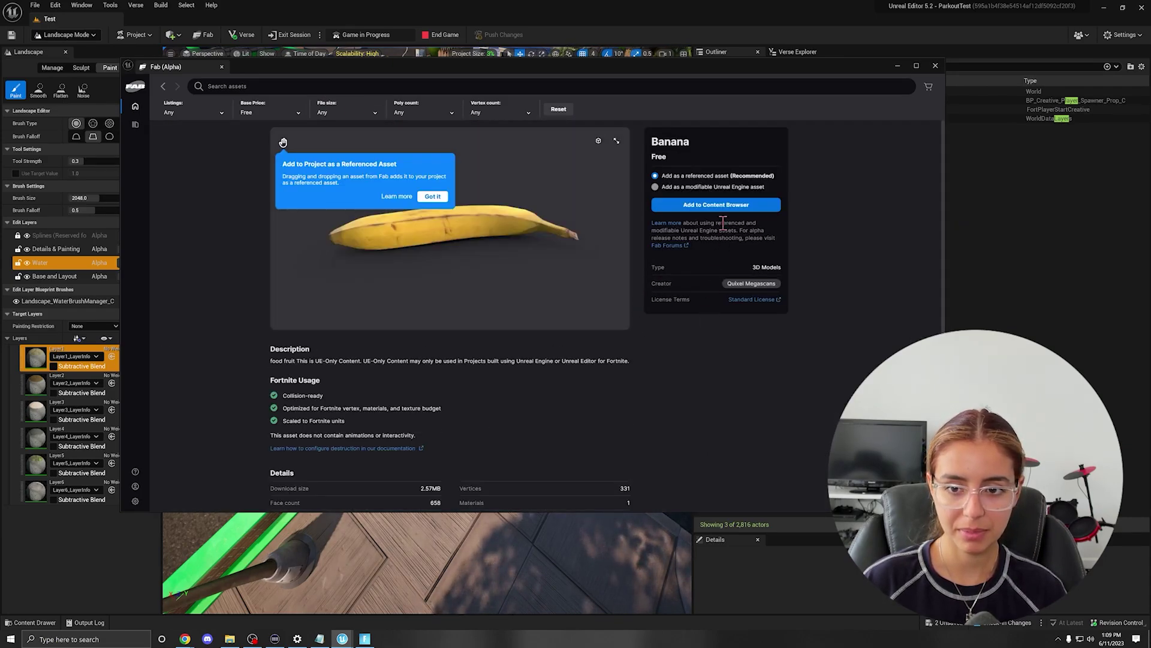
Review the Banana's Fortnite usage and details, add it to the project content as a referenced asset, and close Fab.
scroll(747, 207, "down", 1)
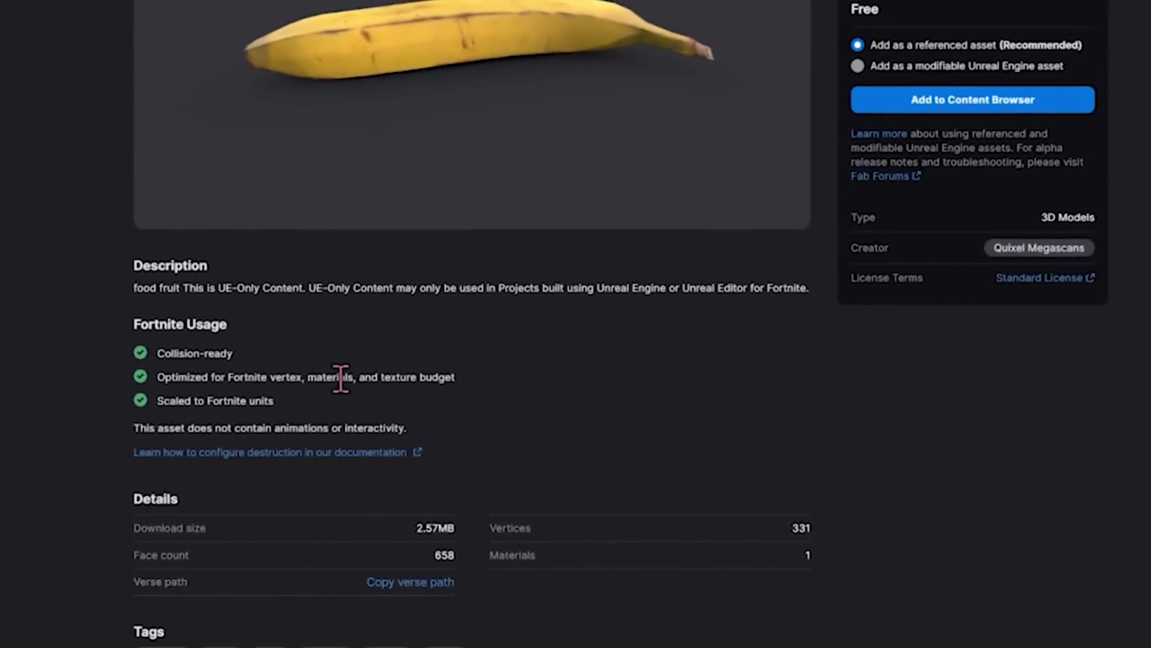
left_click_drag(283, 408, 463, 412)
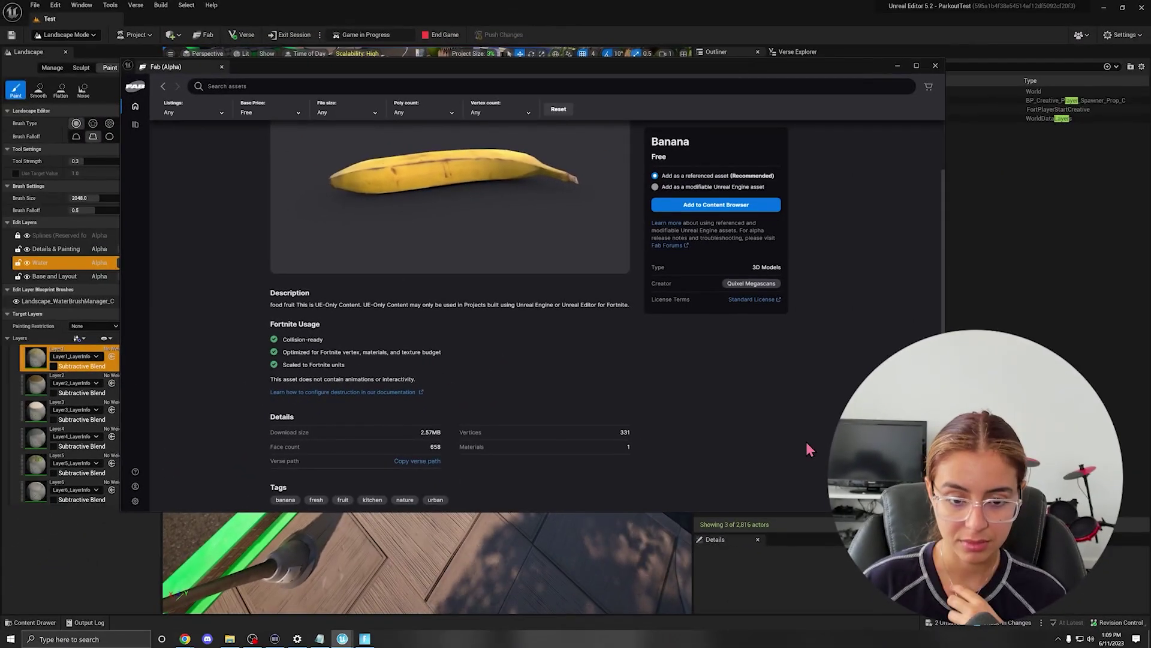
scroll(845, 402, "up", 1)
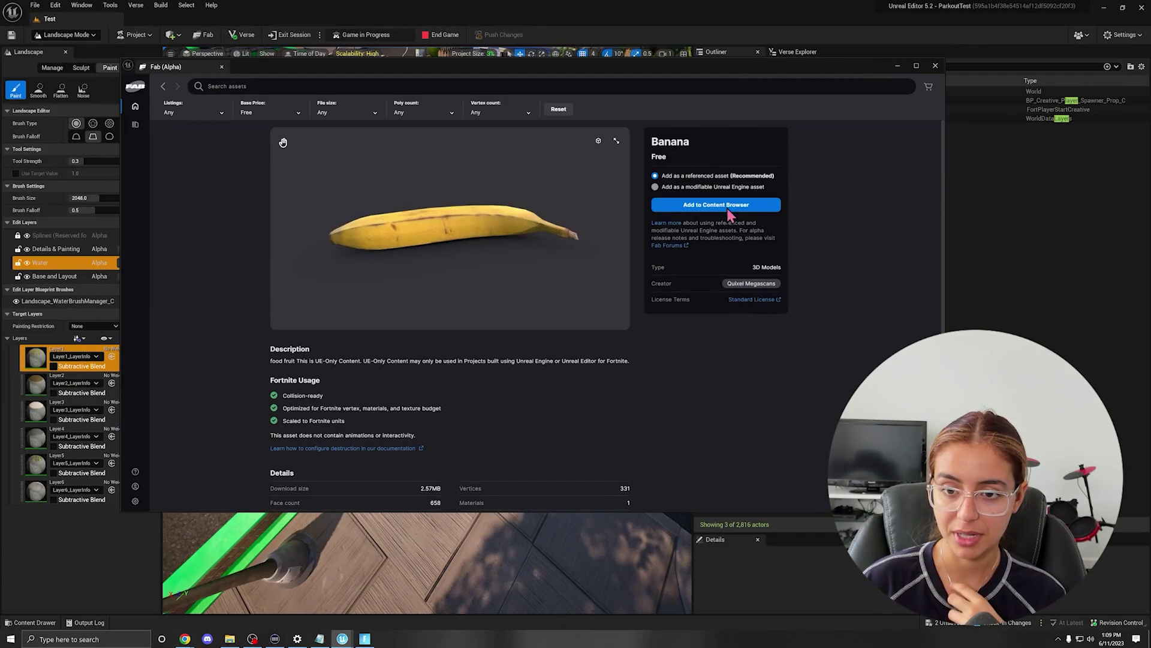
left_click(936, 65)
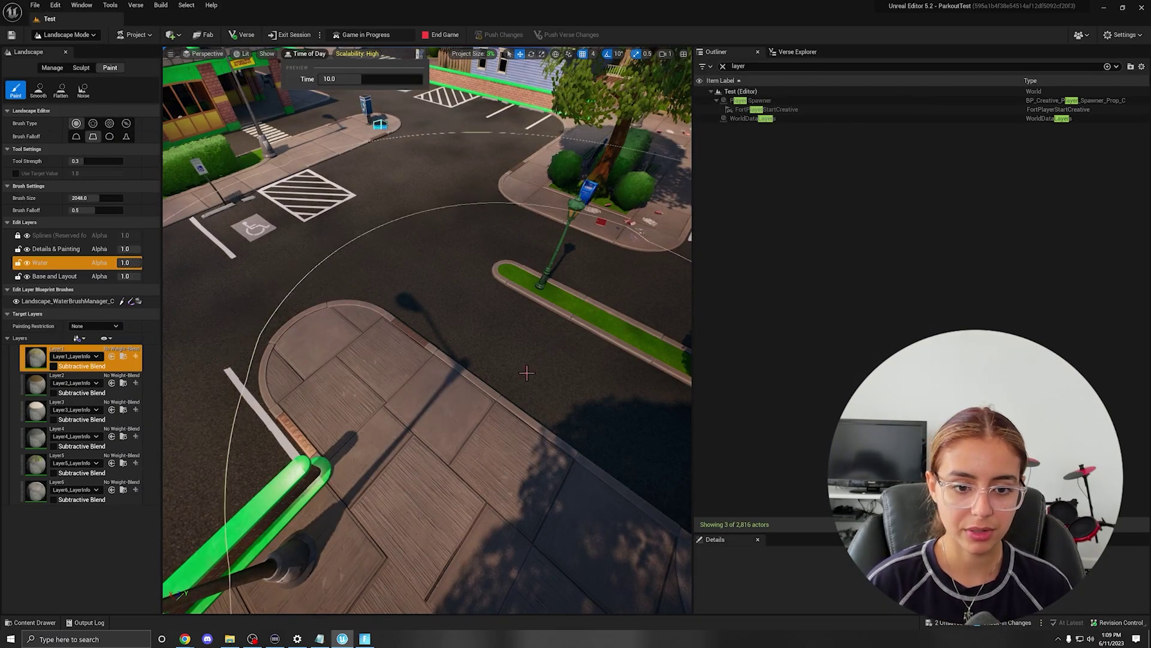
Place the banana from the project content on the road beside the sidewalk curb.
key("ctrl+space")
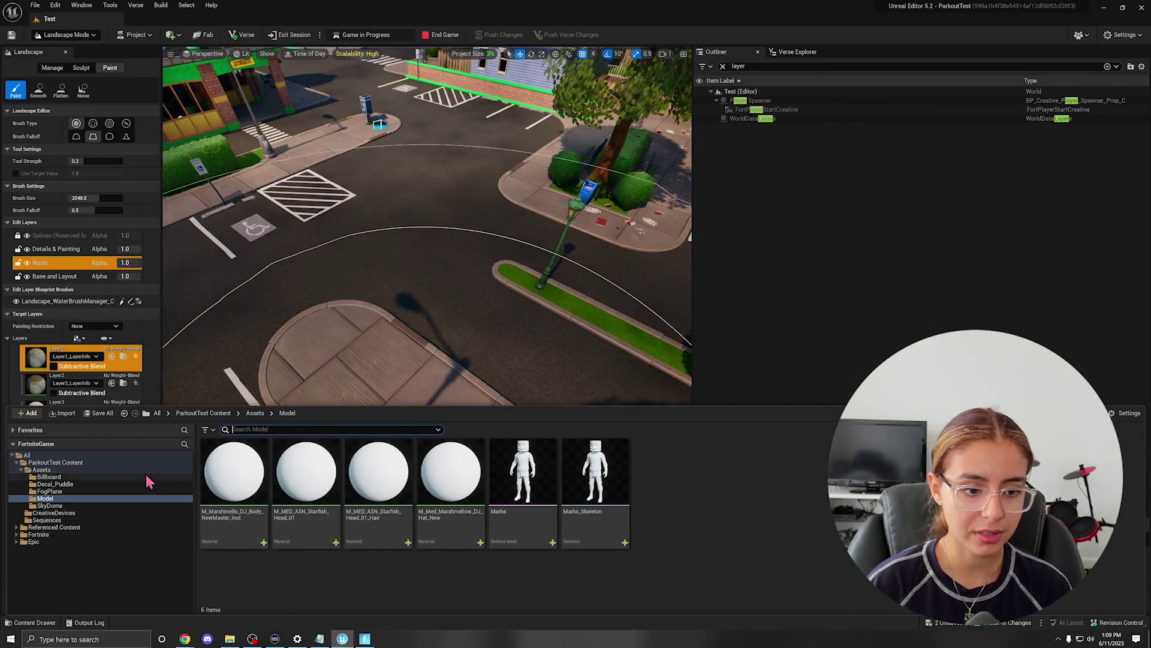
left_click(416, 326)
key("w")
mouse_move(425, 337)
right_mouse_down()
mouse_move(419, 267)
mouse_move(335, 371)
mouse_move(423, 346)
right_mouse_up()
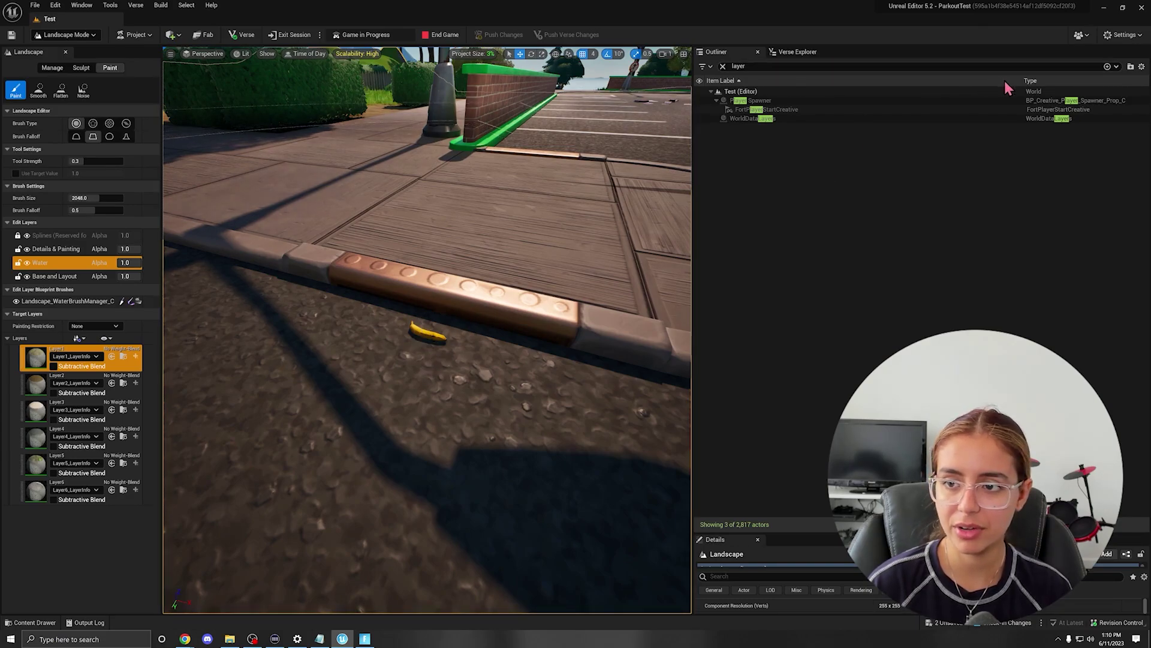
Clear the Outliner filter, switch to Selection mode, and select the banana on the road.
left_click(722, 66)
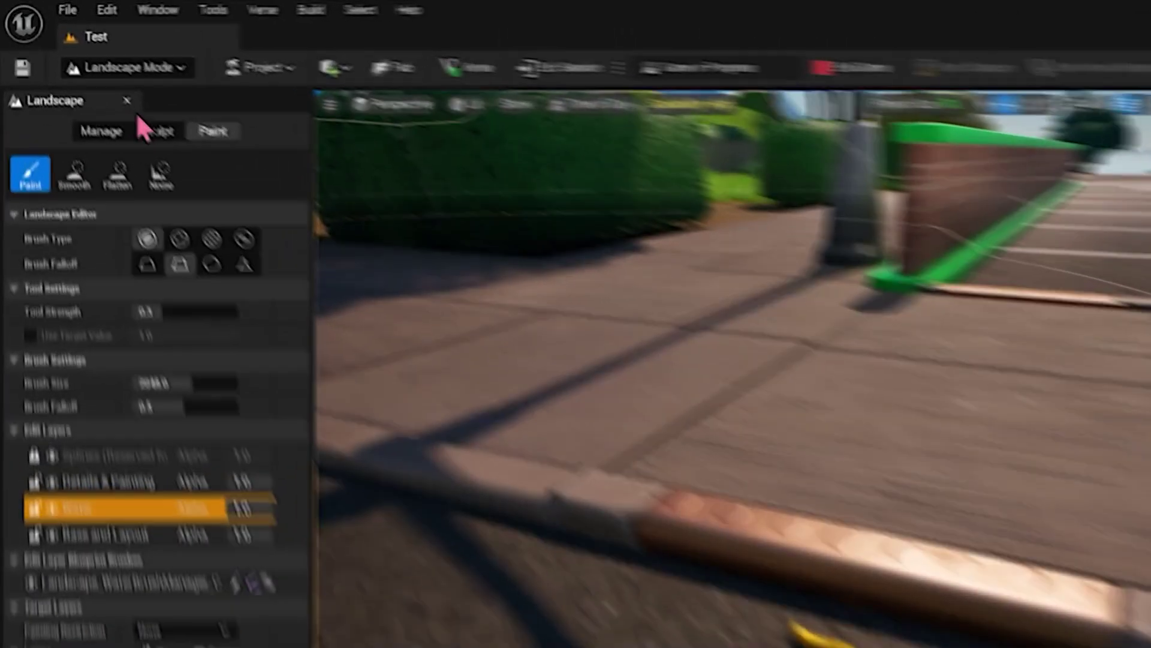
left_click(65, 35)
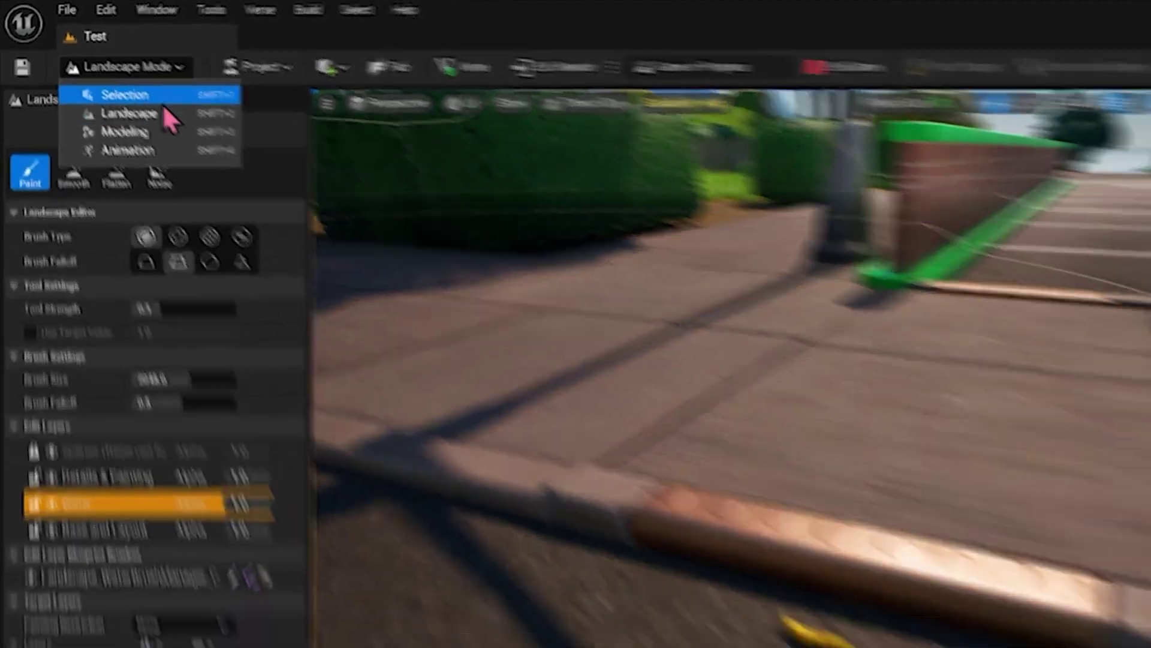
left_click(124, 94)
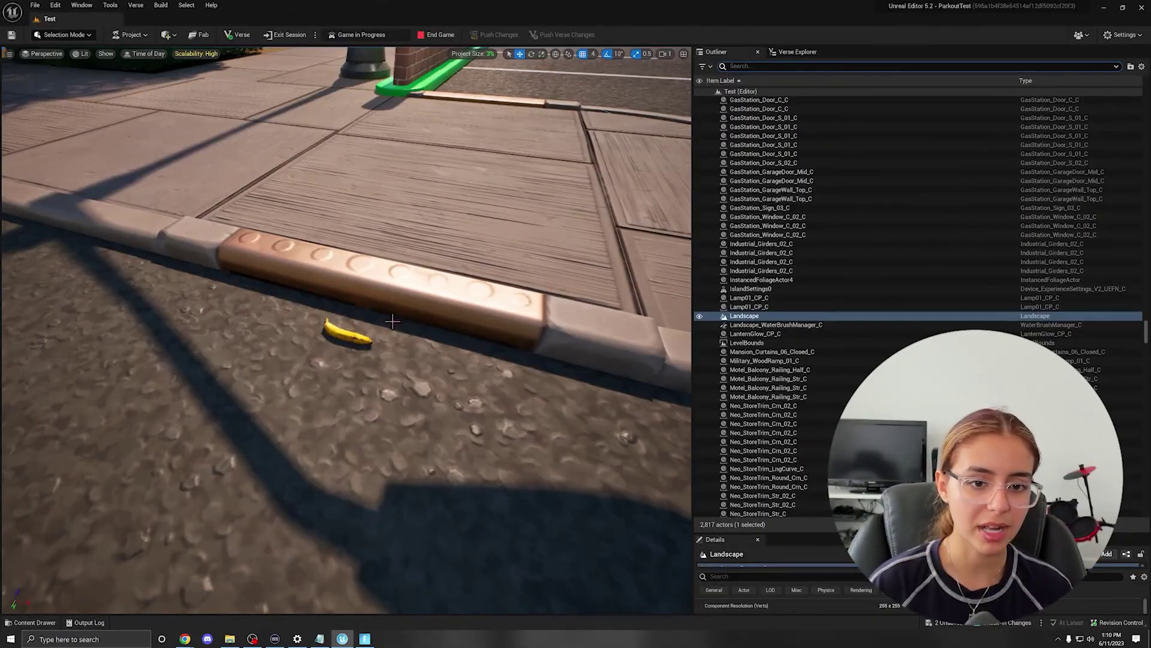
left_click(339, 334)
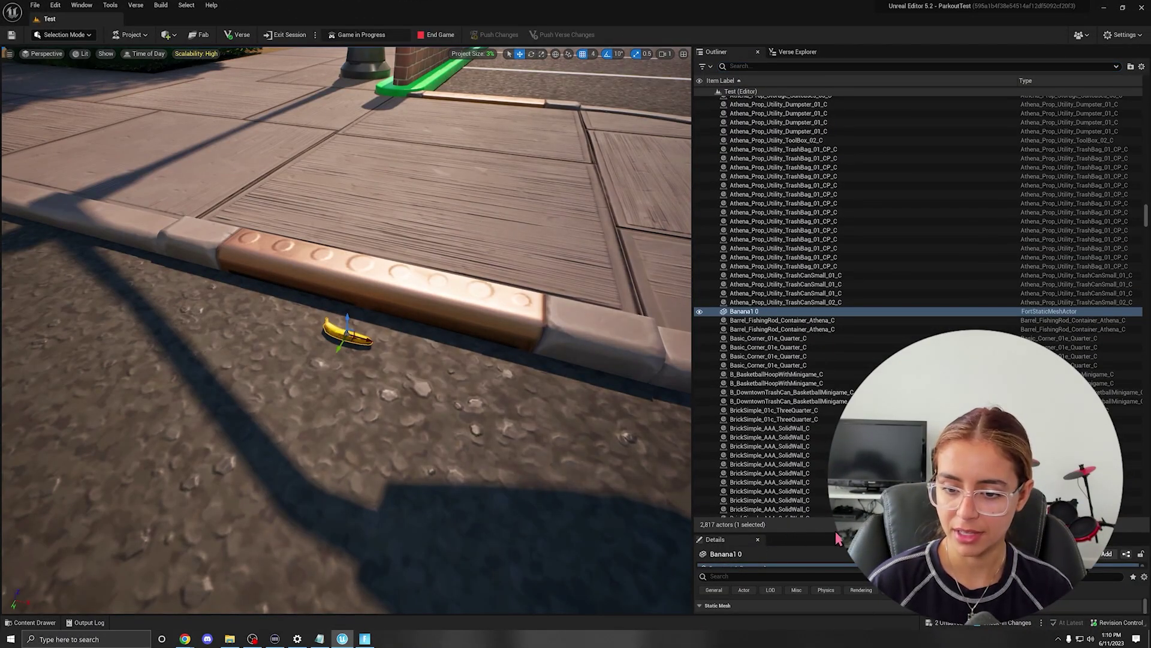
Enlarge the Details area, show the banana's General properties, and scale the banana up to giant size over the street.
left_click_drag(858, 532, 858, 221)
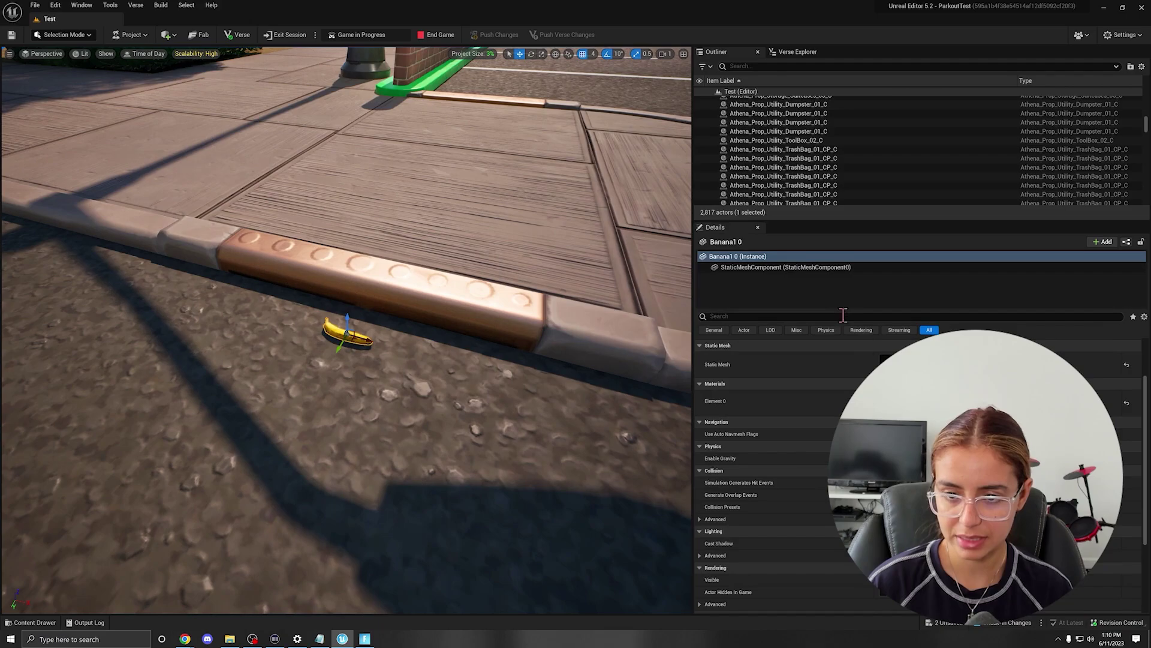
left_click(714, 330)
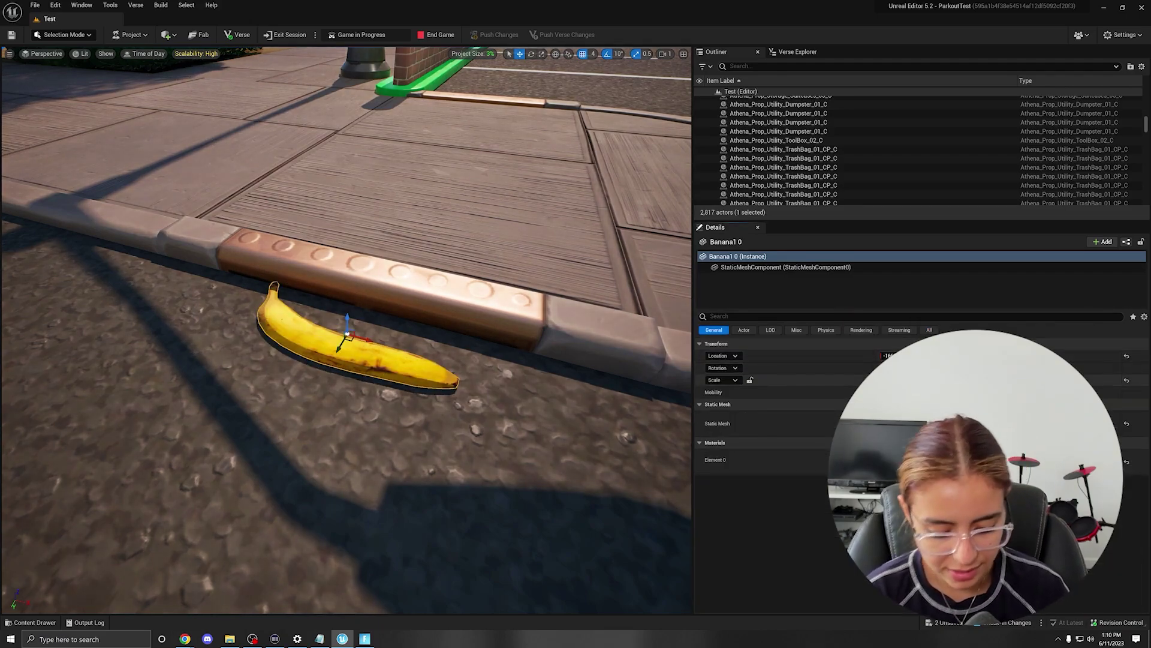
right_click_drag(347, 330, 216, 390)
Look through the banana's Actor, LOD, Misc, Physics, Rendering and Streaming properties, and show all properties again.
left_click(744, 330)
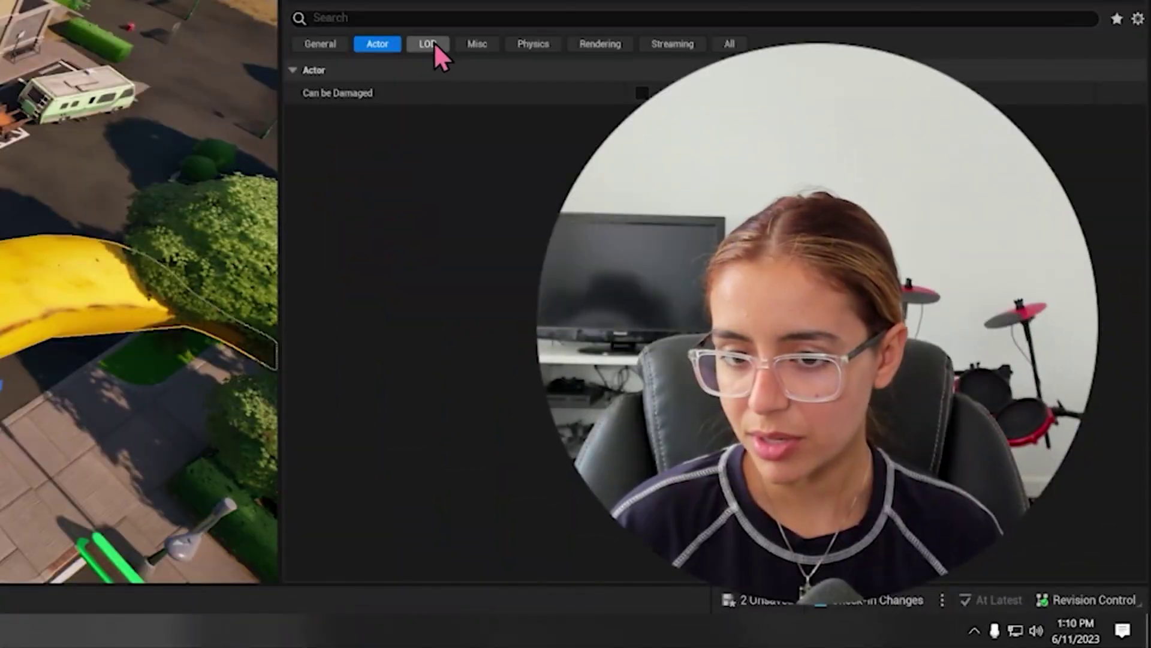
left_click(770, 330)
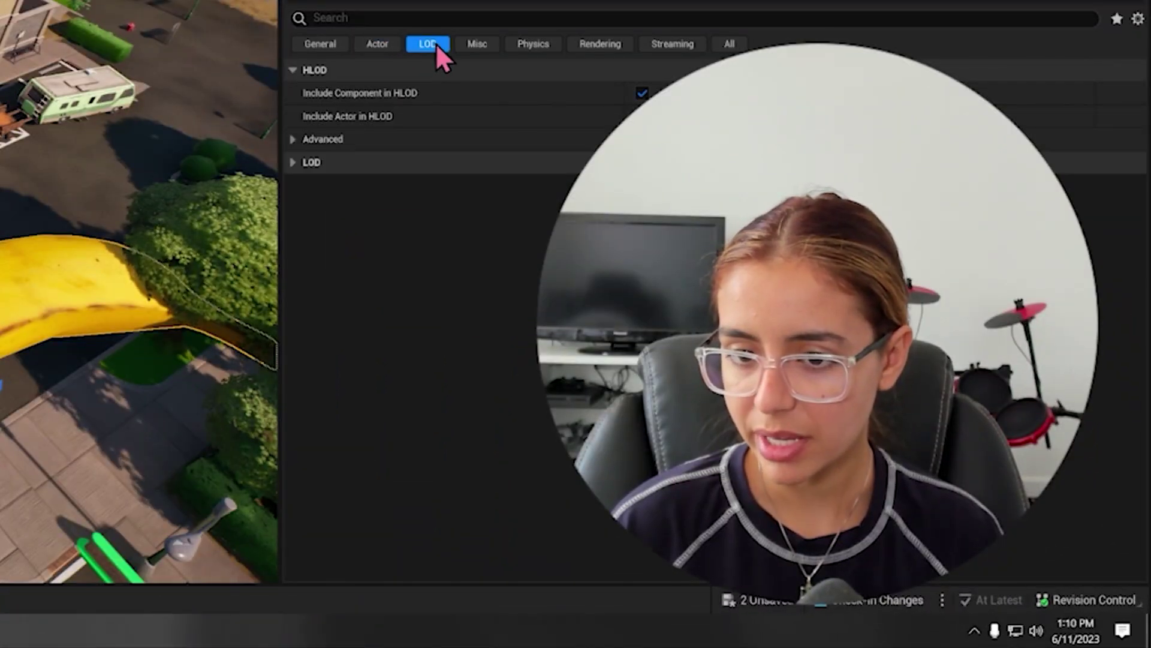
left_click(371, 50)
left_click(536, 49)
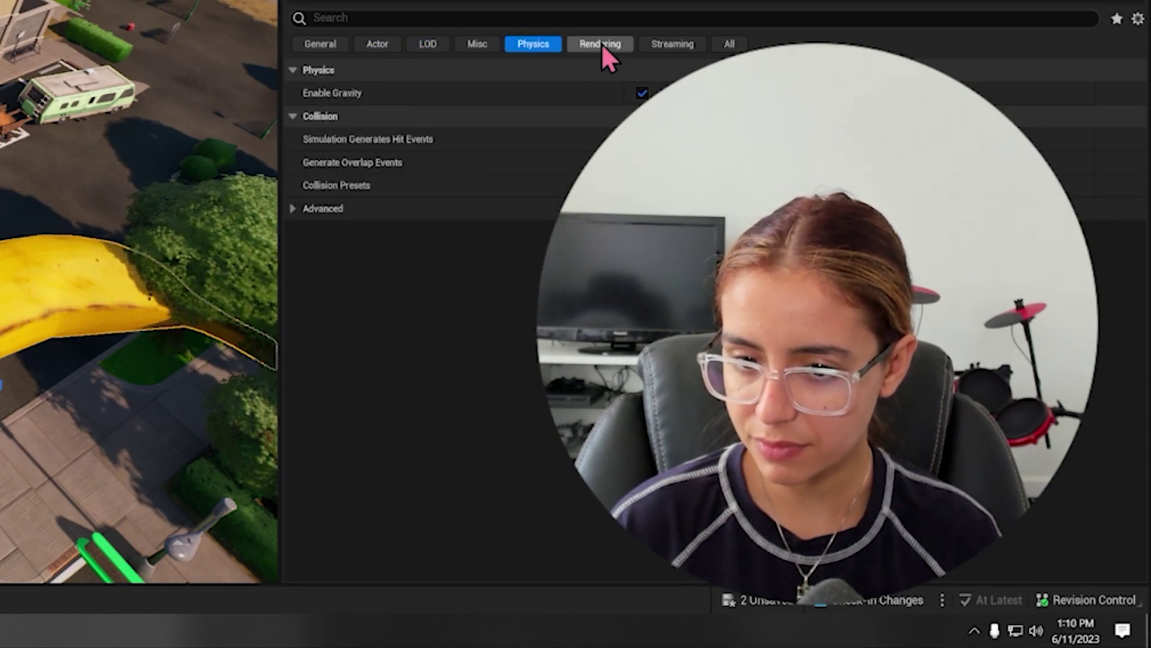
left_click(602, 43)
left_click(669, 43)
left_click(729, 43)
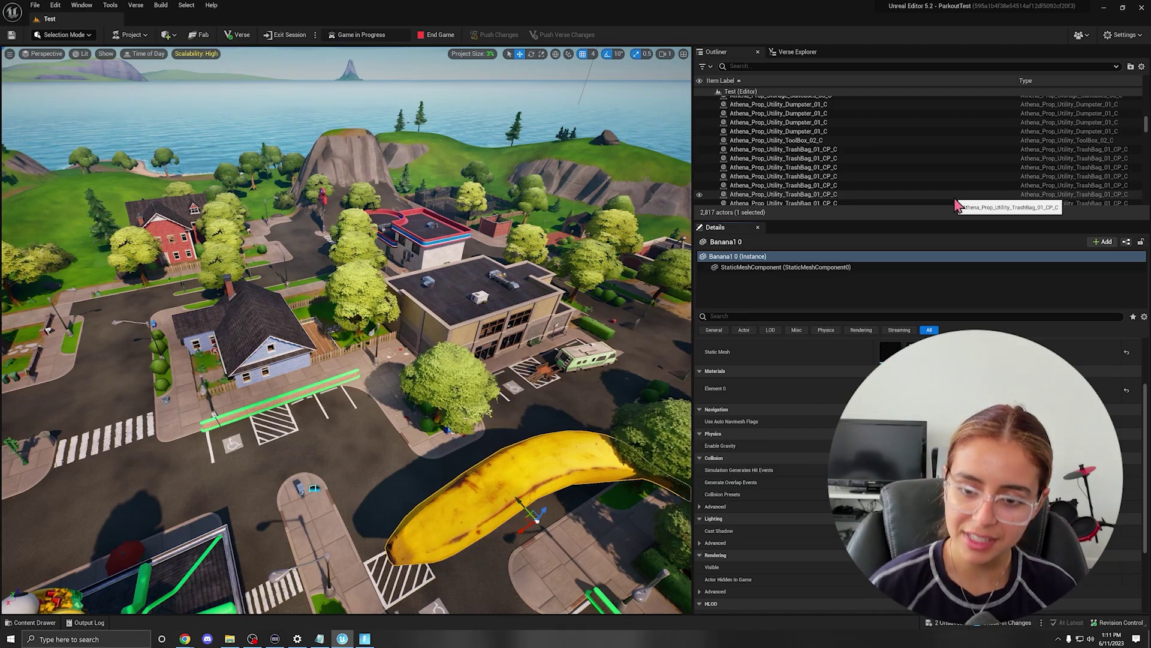
In Modeling mode, create a 100 × 100 × 100 static mesh box on the road near the crosswalk.
left_click(56, 34)
left_click(97, 73)
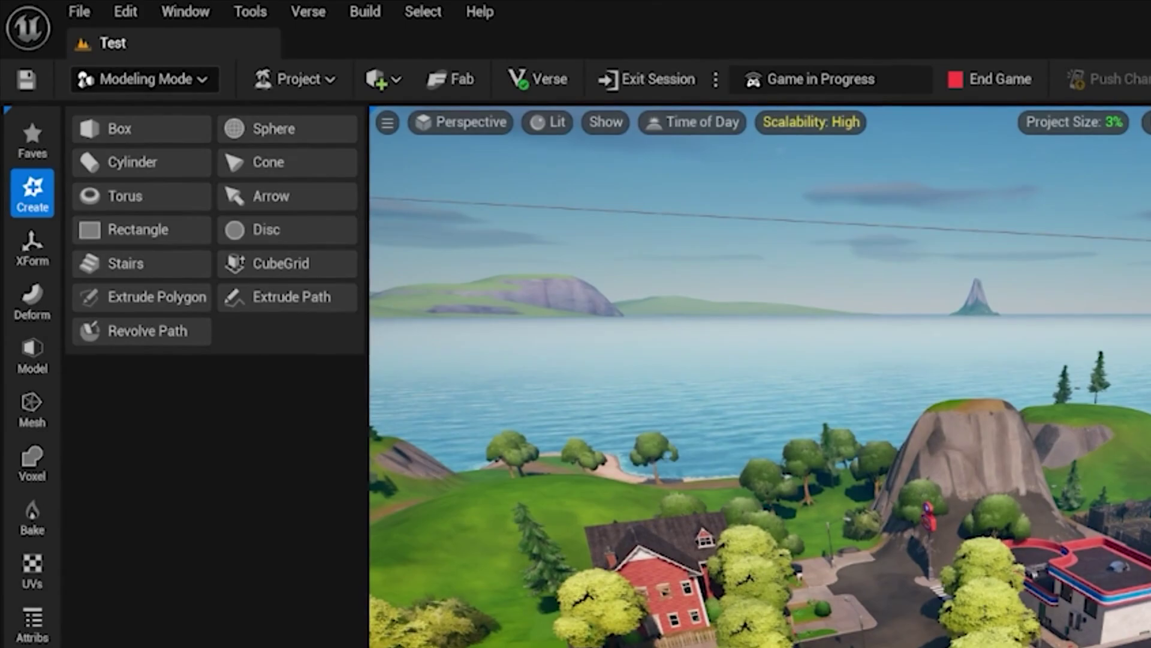
right_click_drag(760, 376, 515, 408)
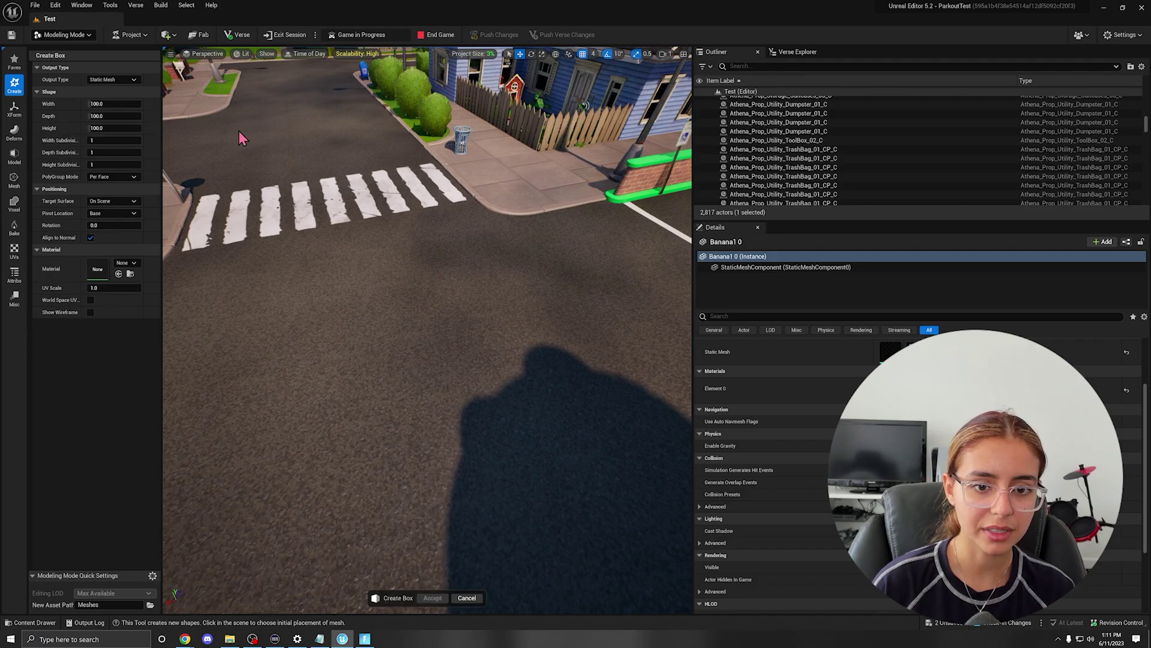
left_click(256, 195)
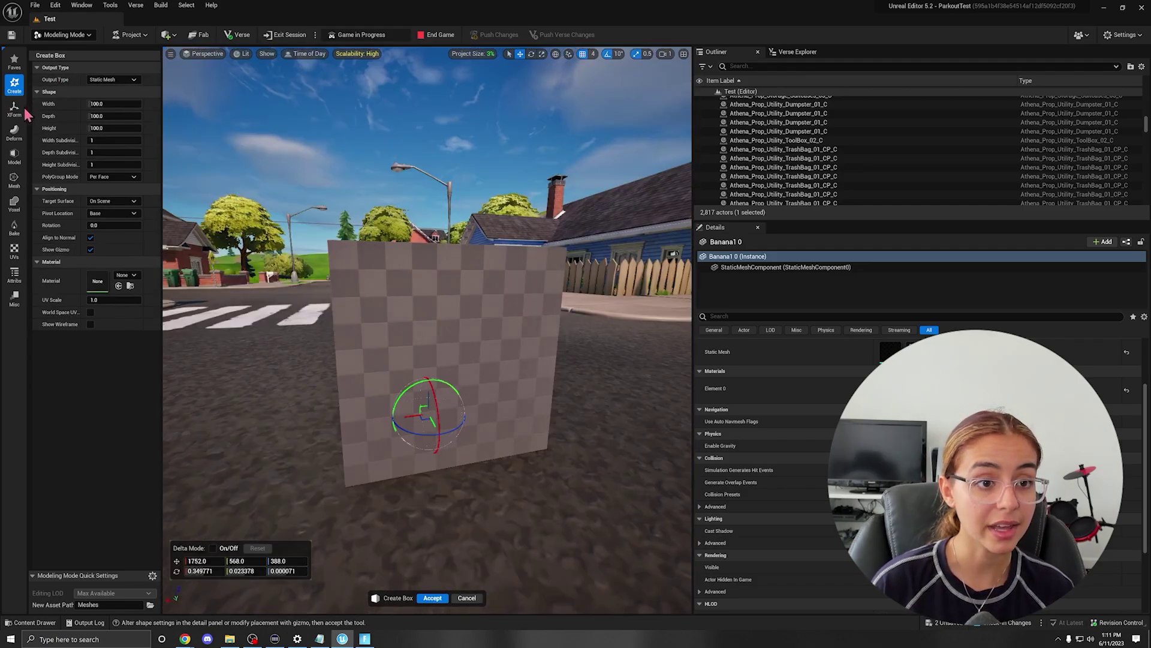
left_click(432, 598)
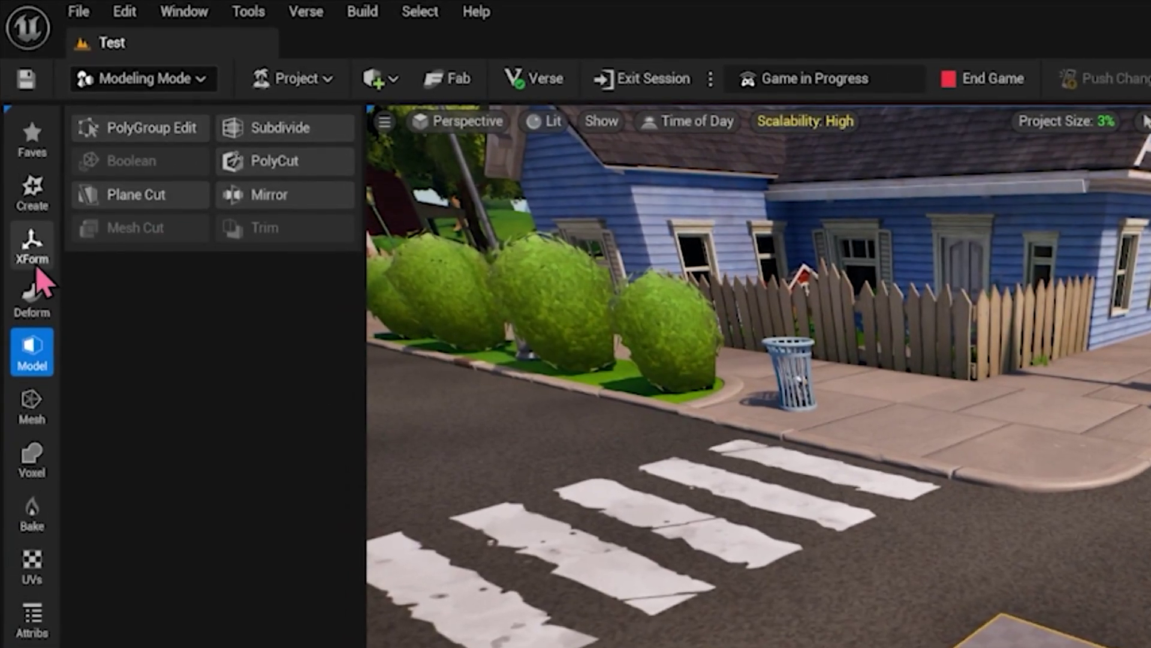
Deform the box with the Smooth tool, using Fast Iterative smoothing at about 0.059 and adjusting the steps.
left_click(15, 112)
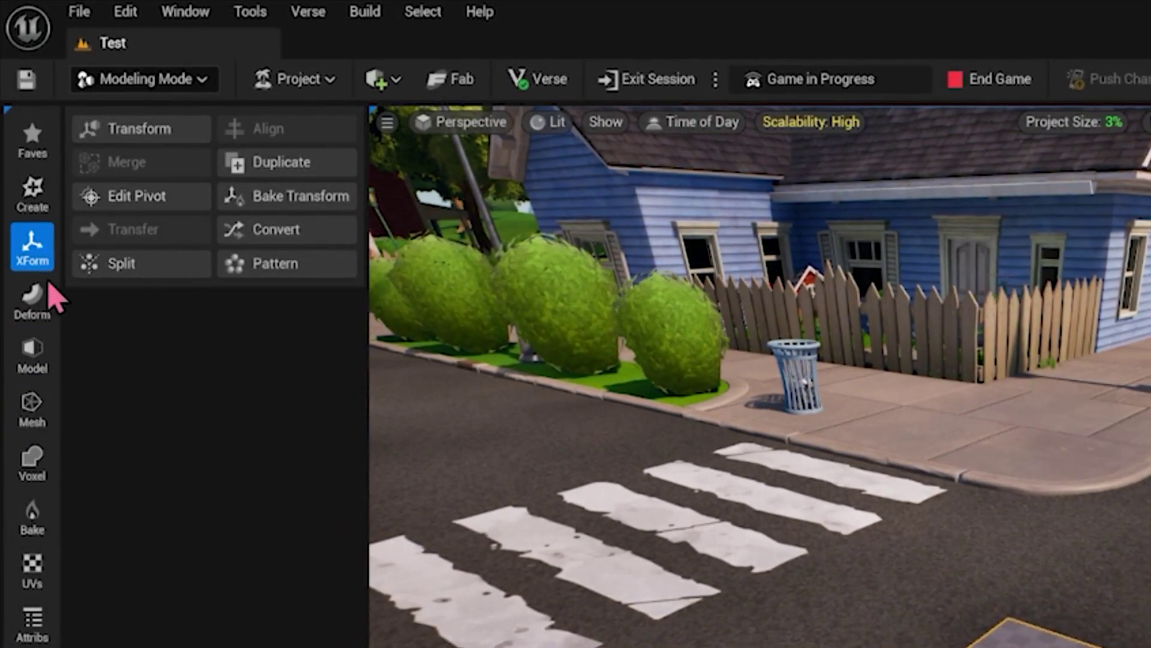
left_click(33, 297)
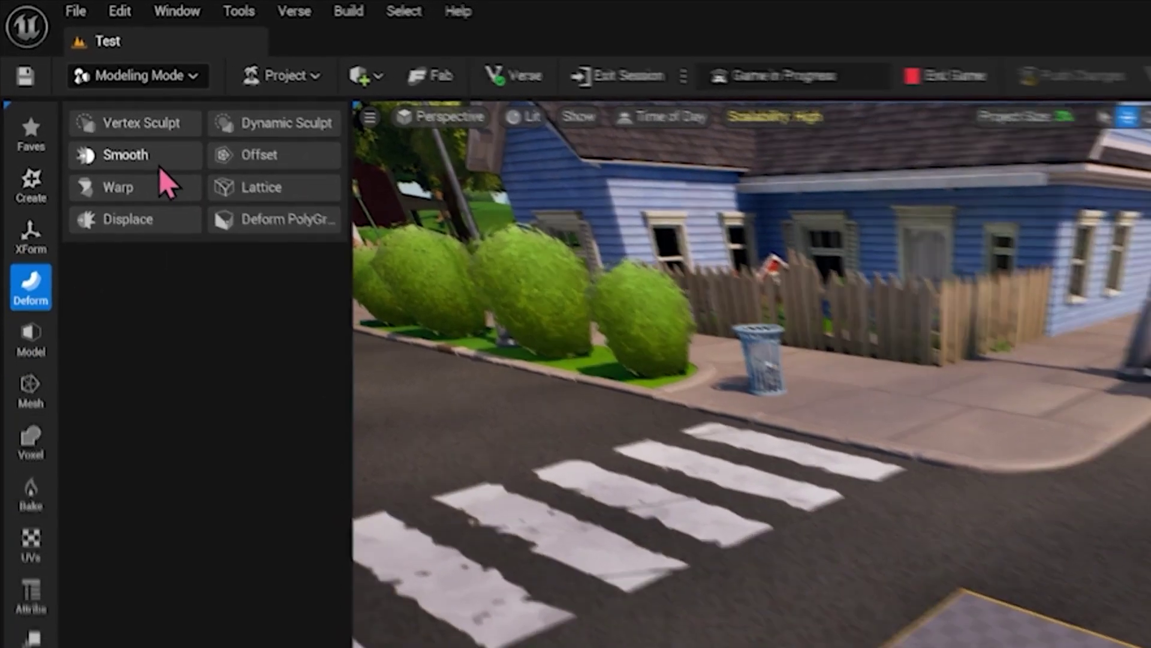
left_click(162, 163)
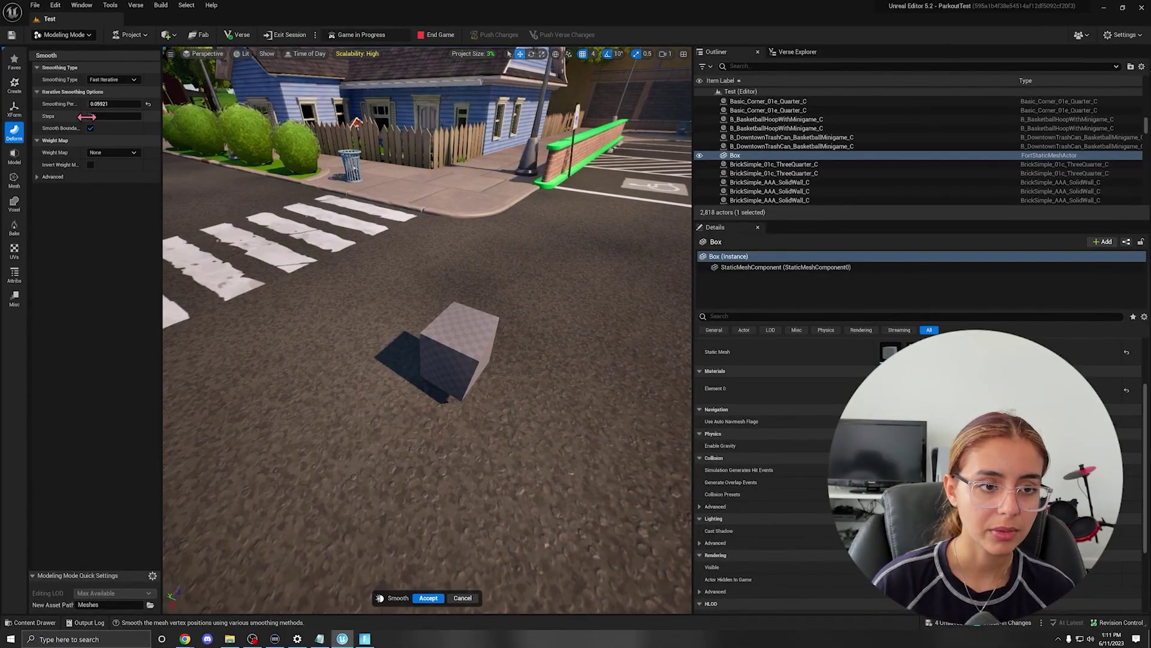
left_click_drag(94, 117, 98, 116)
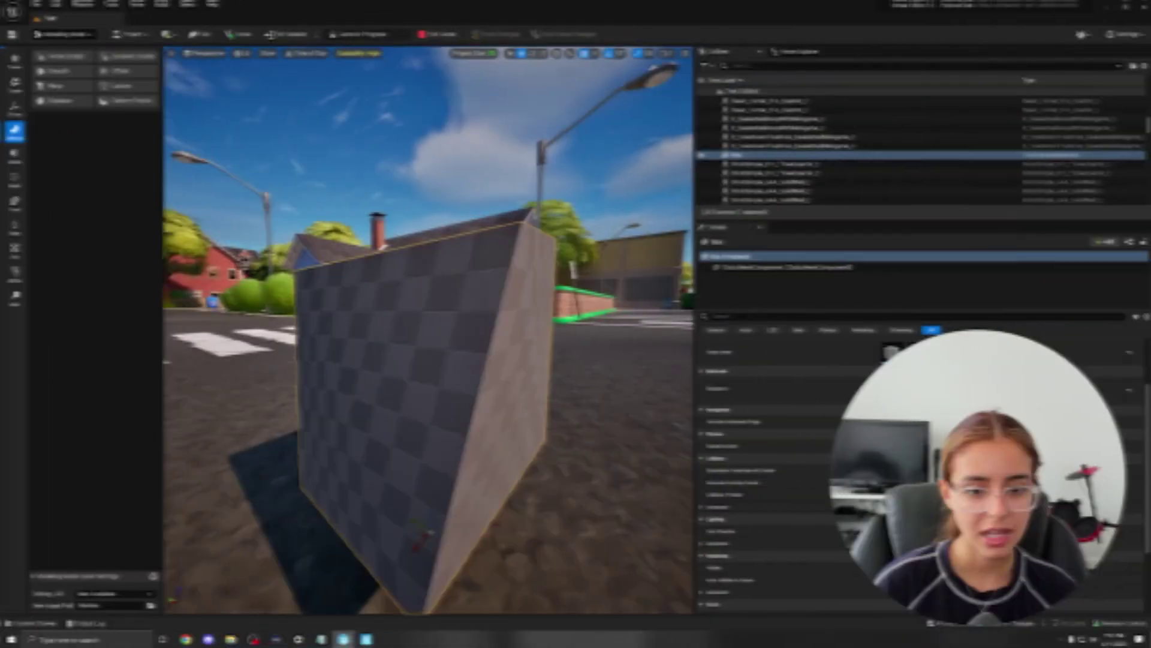
Check the Mesh and UV modeling tools with the box selected, and look at the Animation mode settings.
right_click_drag(201, 168, 152, 166)
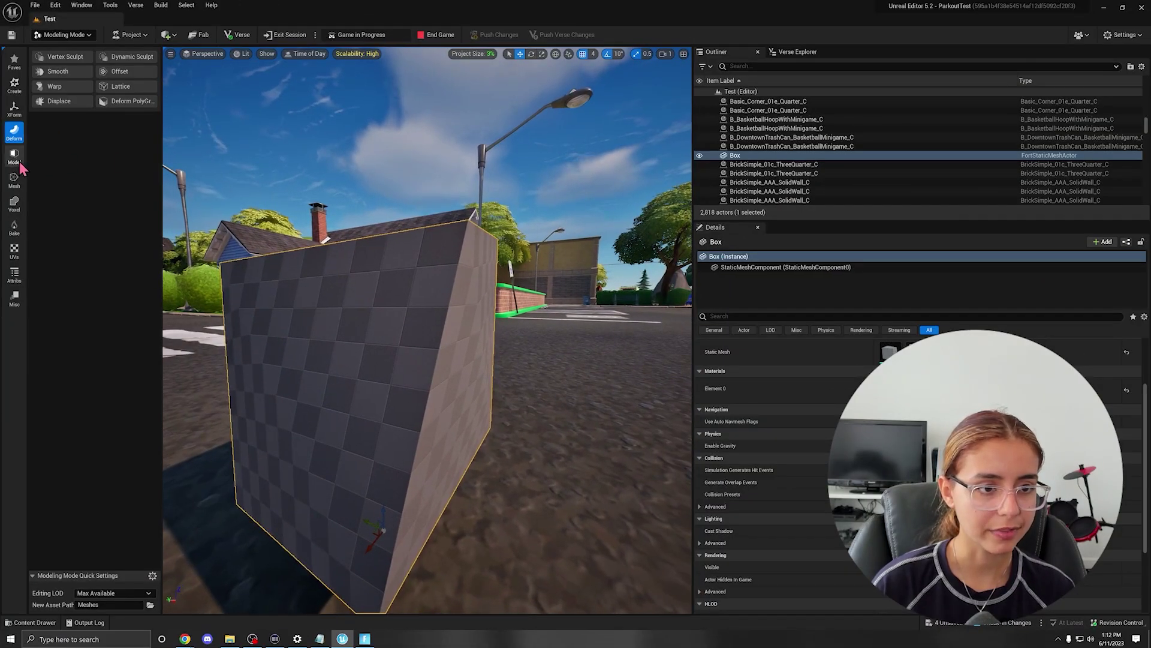
left_click(12, 183)
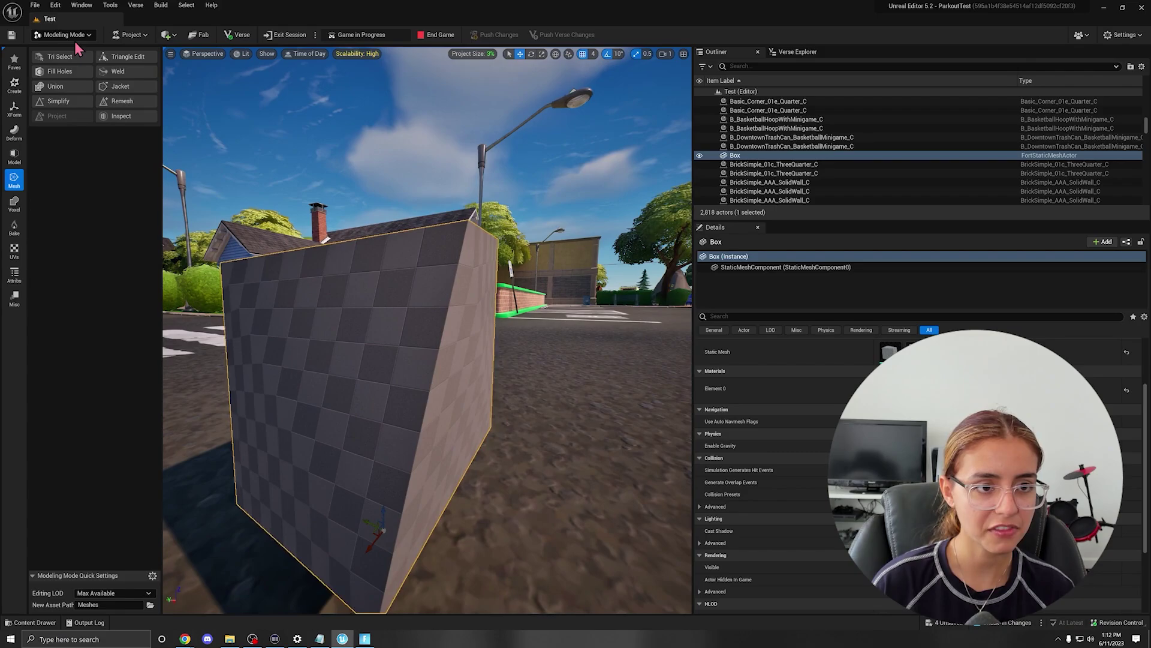
left_click(15, 251)
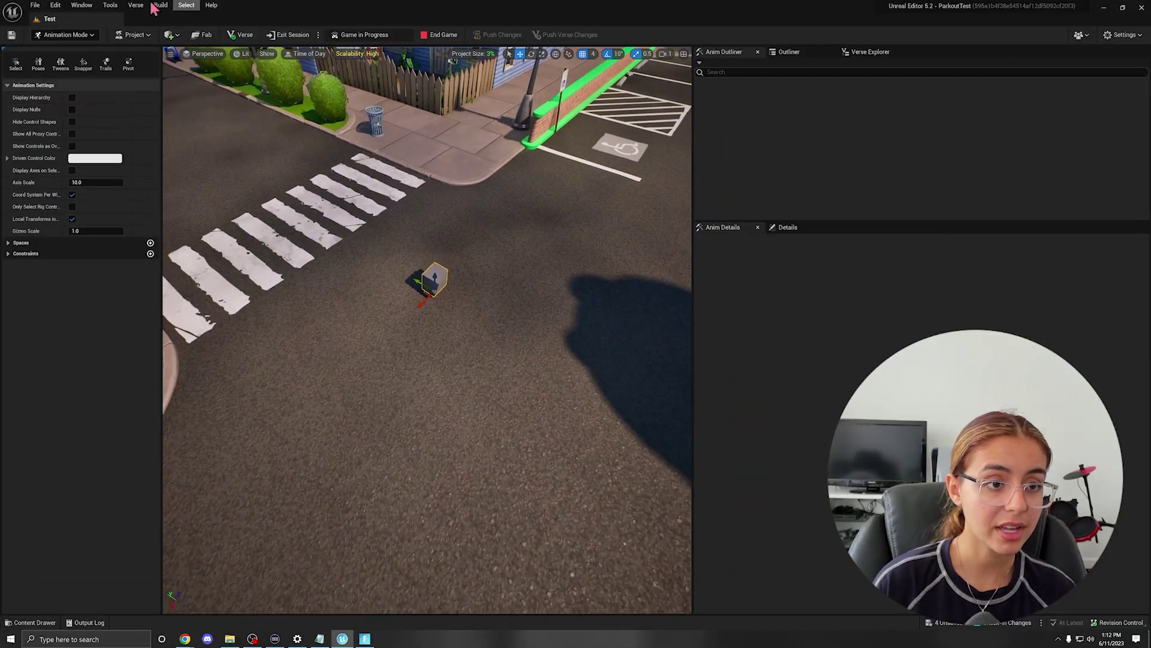
left_click(35, 6)
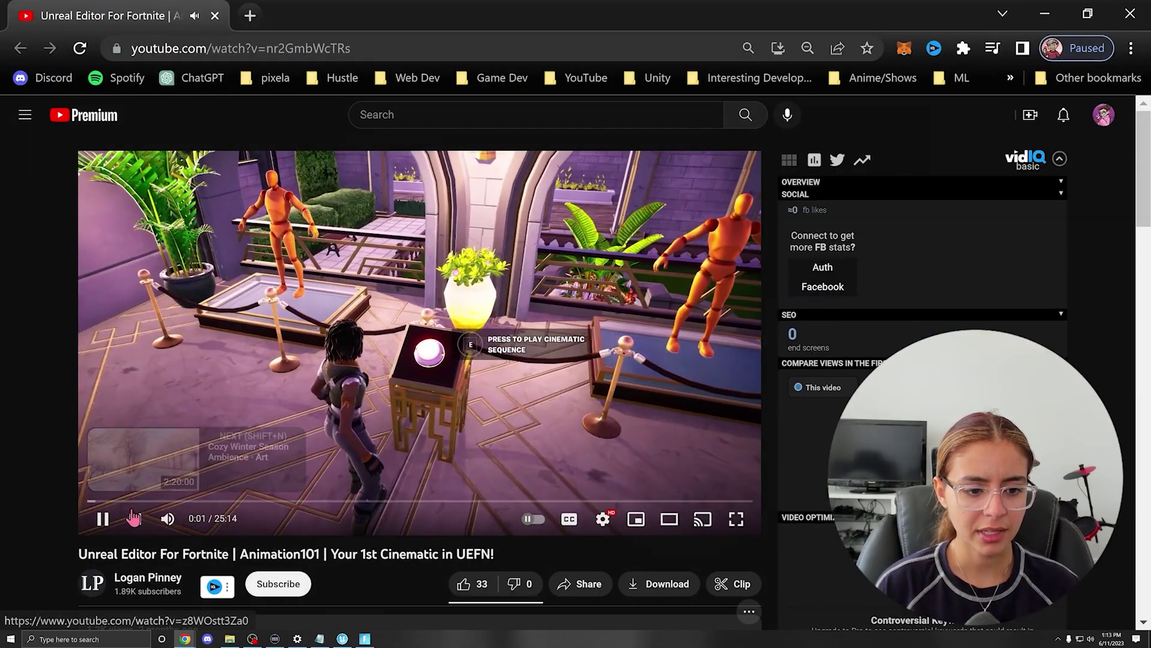
Switch to the browser and skim the YouTube tutorials on a first UEFN cinematic and custom character animation.
left_click(146, 501)
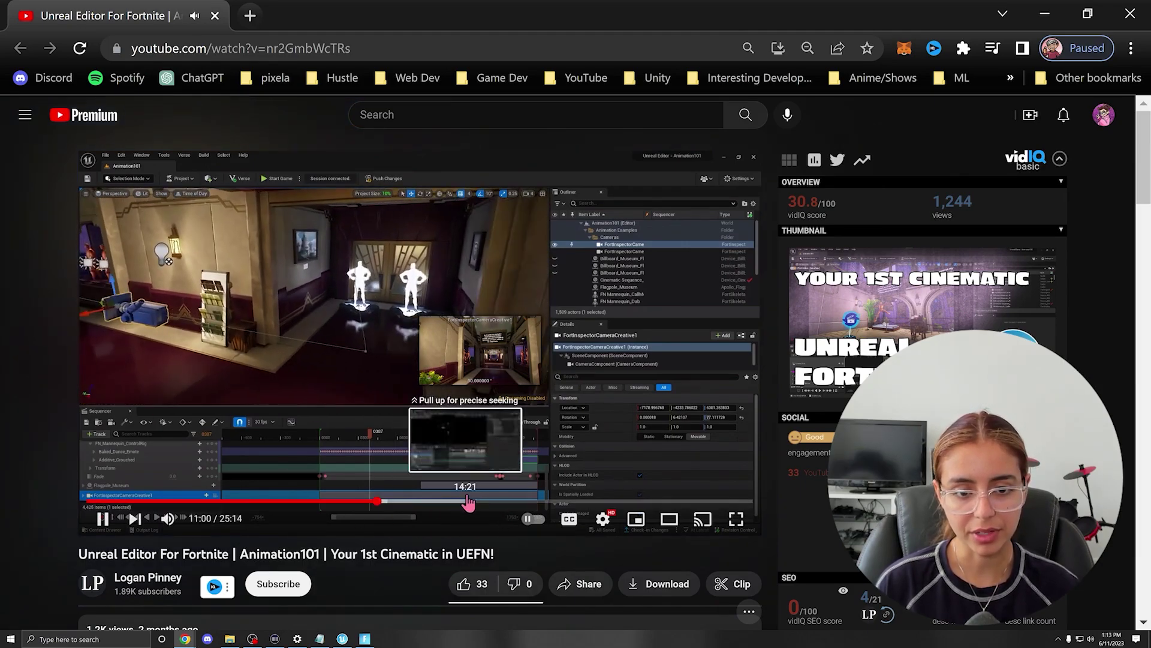
left_click(569, 502)
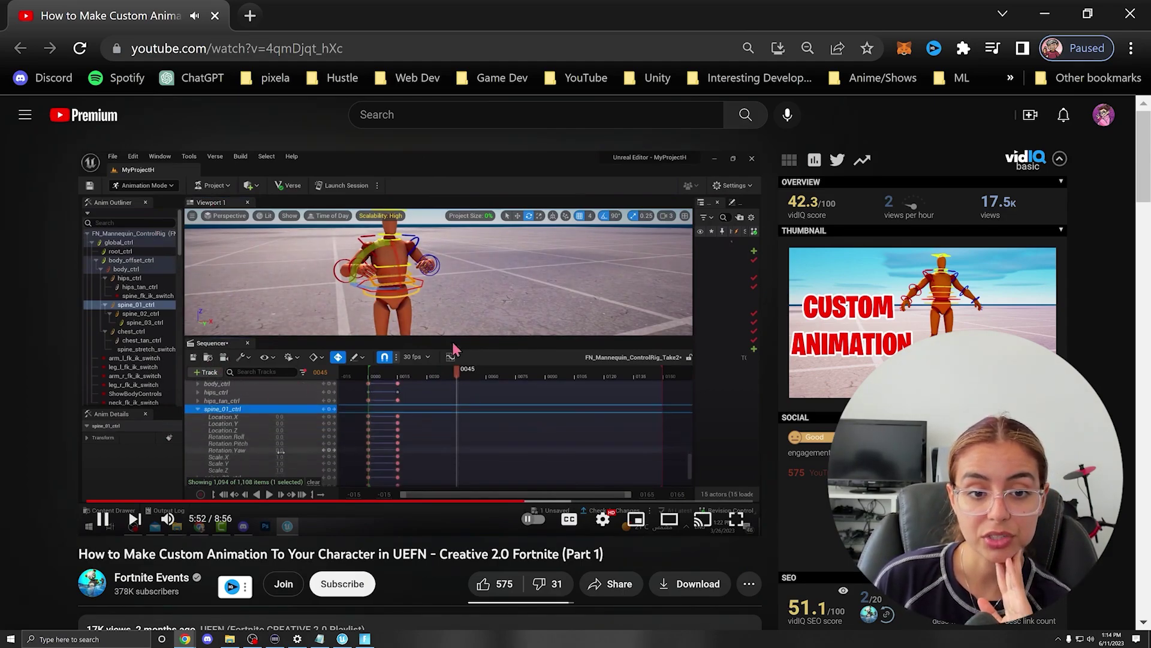
mouse_move(582, 503)
left_mouse_down()
mouse_move(558, 504)
mouse_move(600, 507)
left_mouse_up()
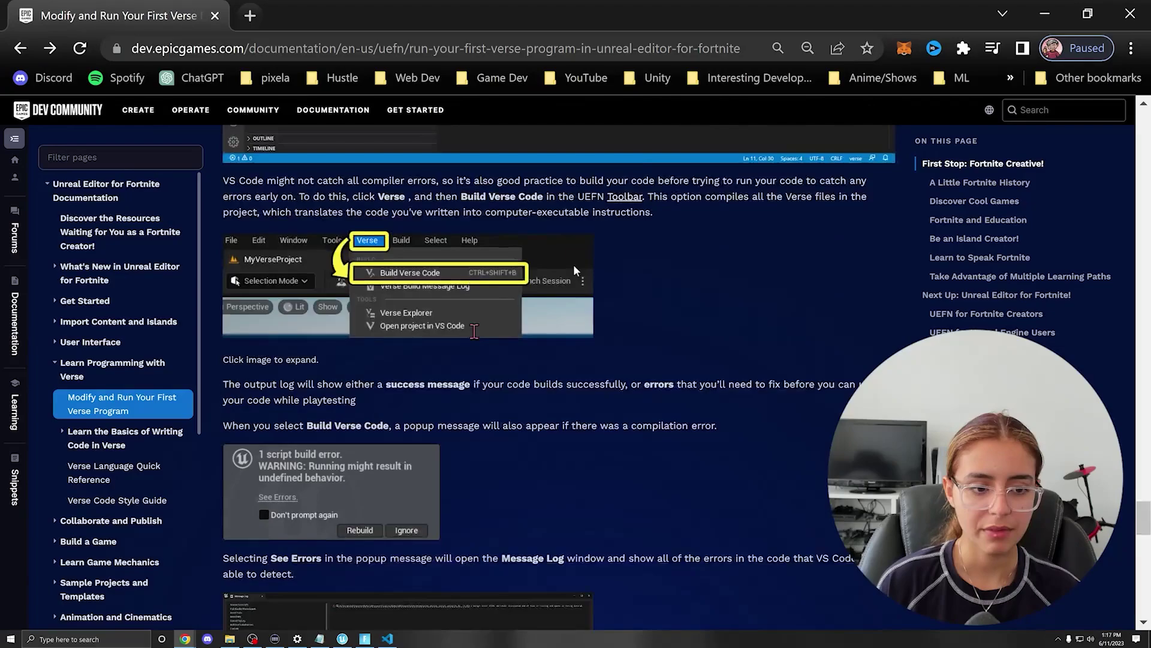
Read the error and bug sections of the Modify and Run Your First Verse Program page, examining the hello_world_device sample code.
scroll(499, 329, "down", 10)
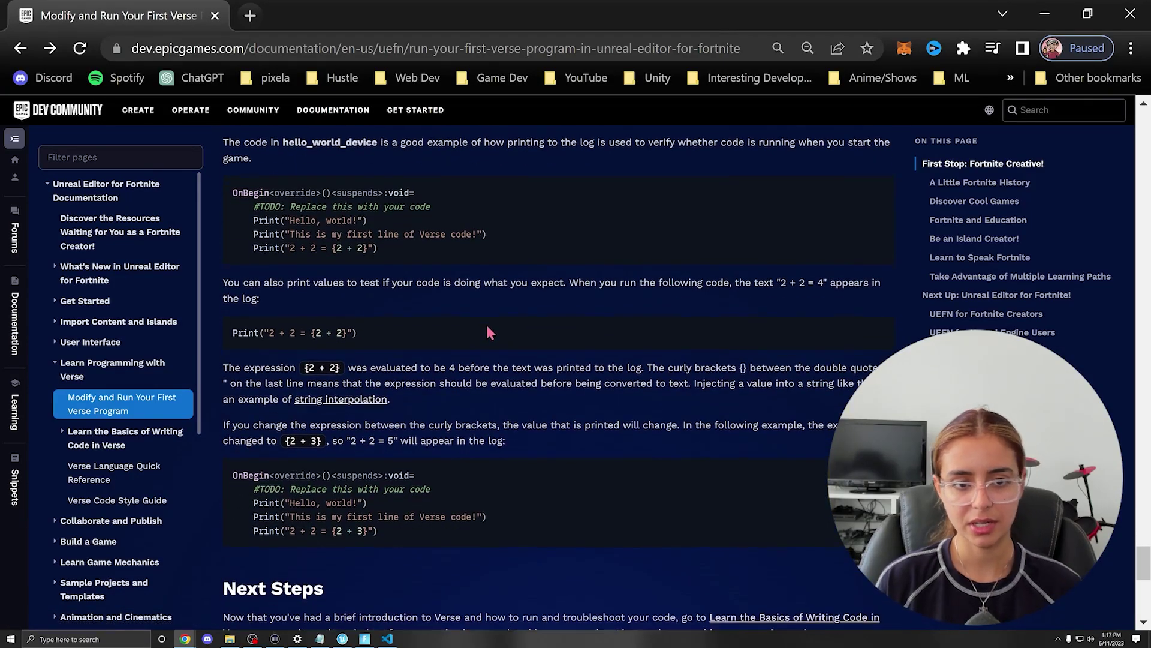
scroll(487, 328, "up", 3)
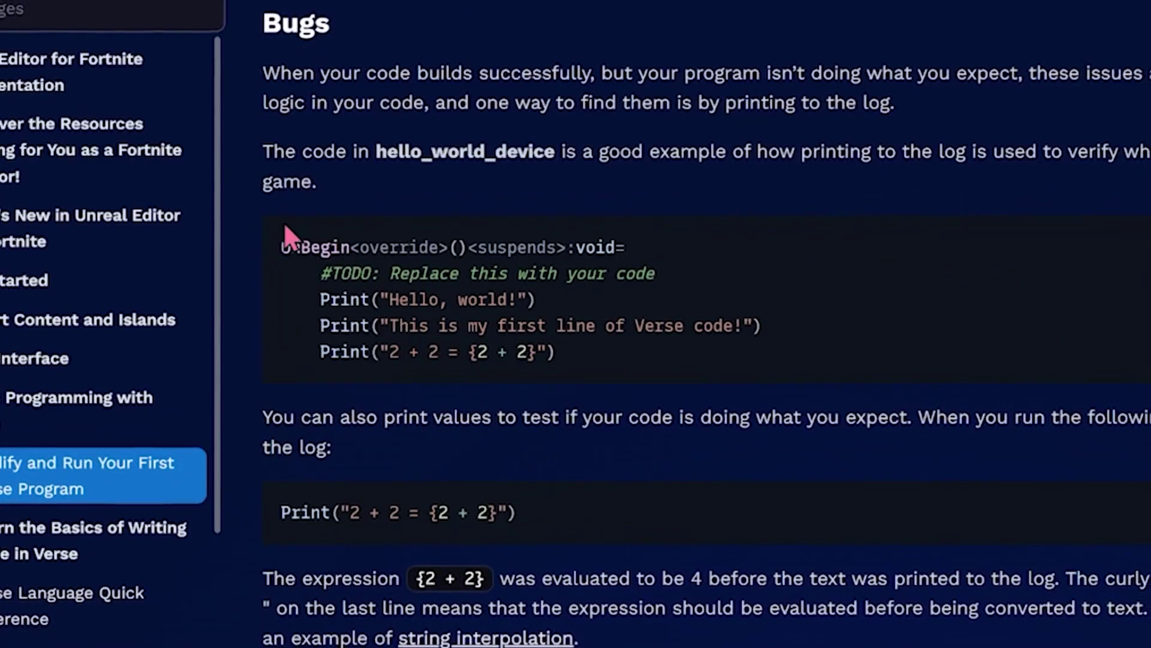
left_click_drag(264, 378, 280, 385)
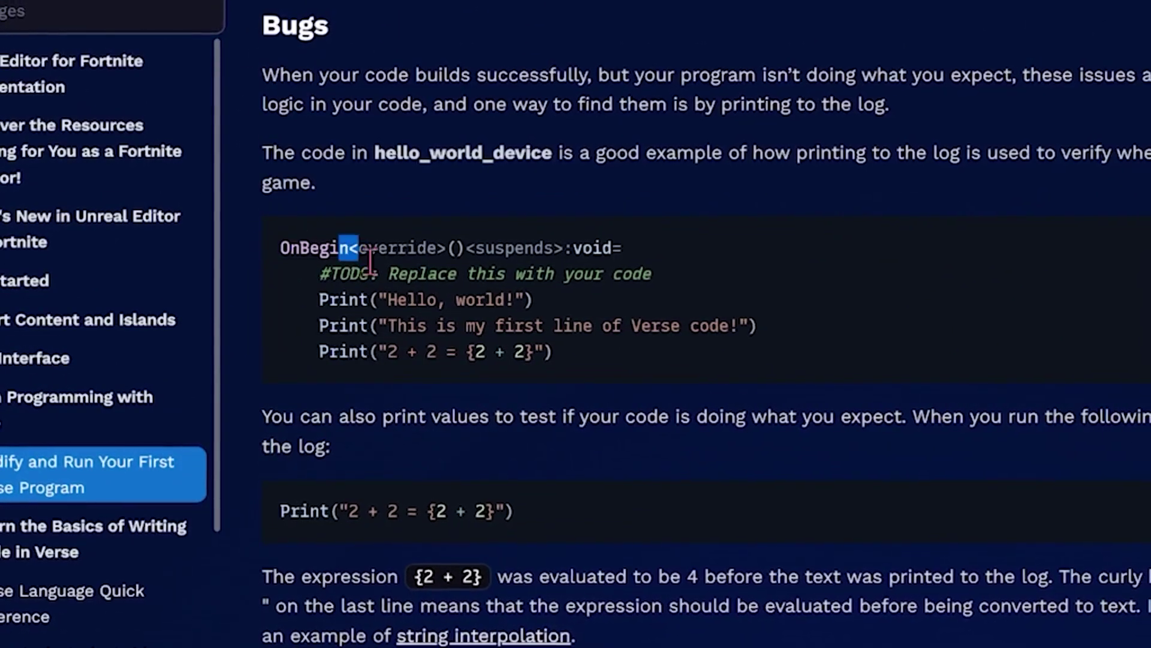
mouse_move(370, 261)
left_mouse_down()
mouse_move(515, 354)
mouse_move(356, 251)
left_mouse_up()
left_click(369, 266)
left_click_drag(398, 301, 495, 355)
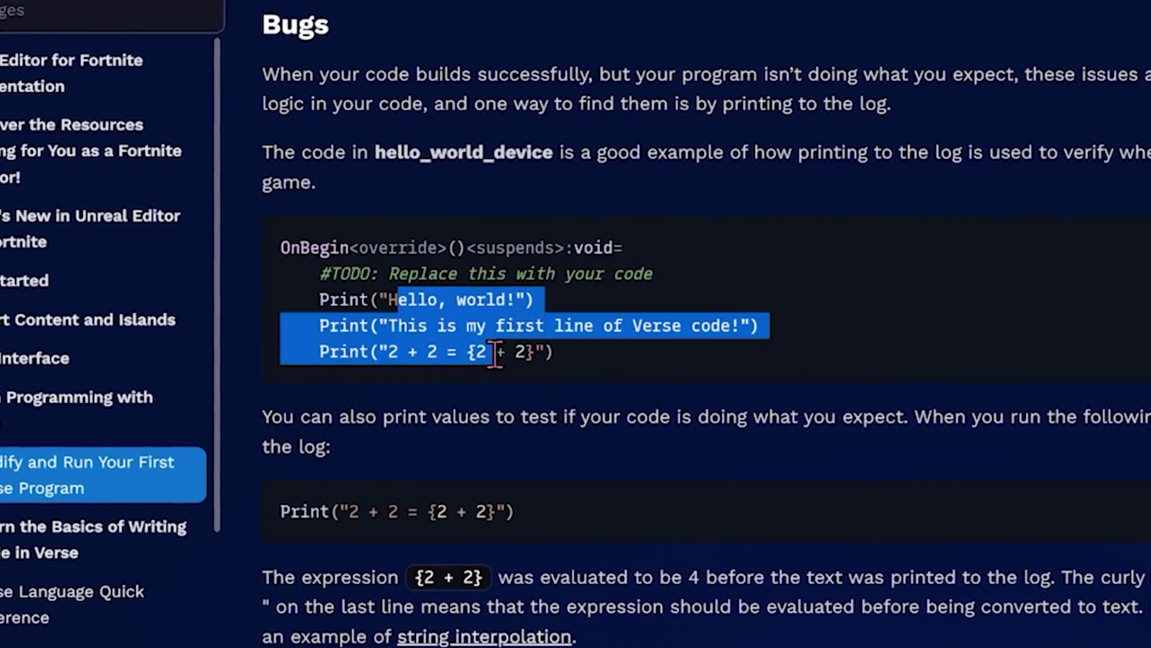
left_click(496, 354)
scroll(499, 351, "down", 4)
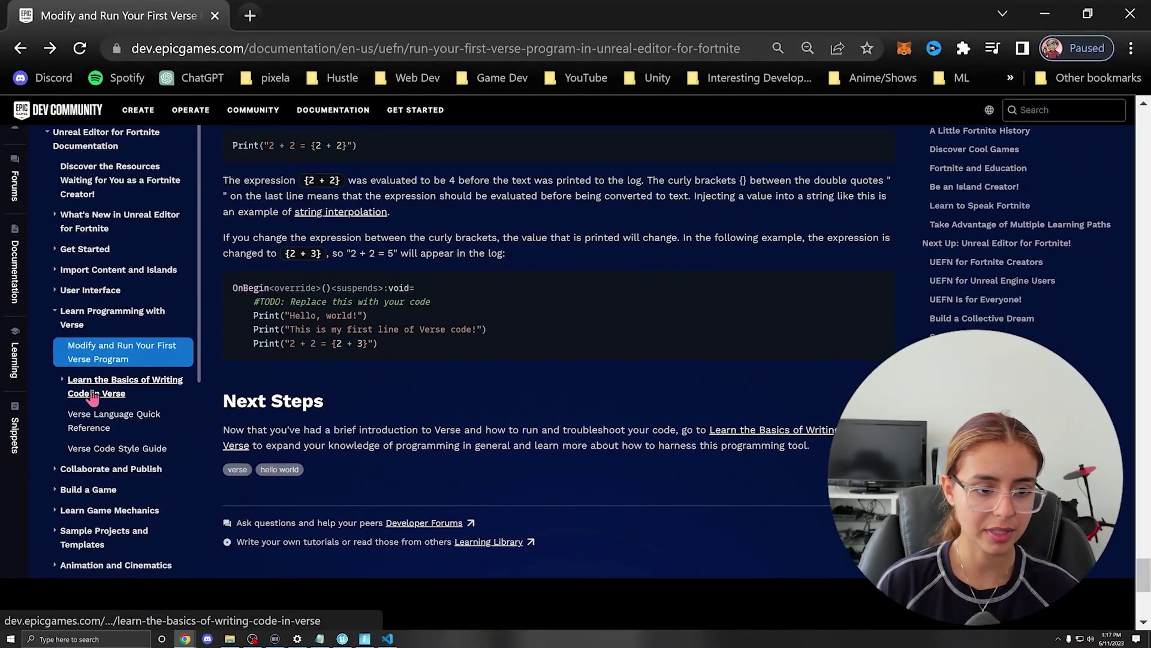
Open the Learn the Basics of Writing Code in Verse course and skim Lesson 8 on input, parameters and arguments through its summary.
left_click(93, 396)
scroll(156, 369, "down", 5)
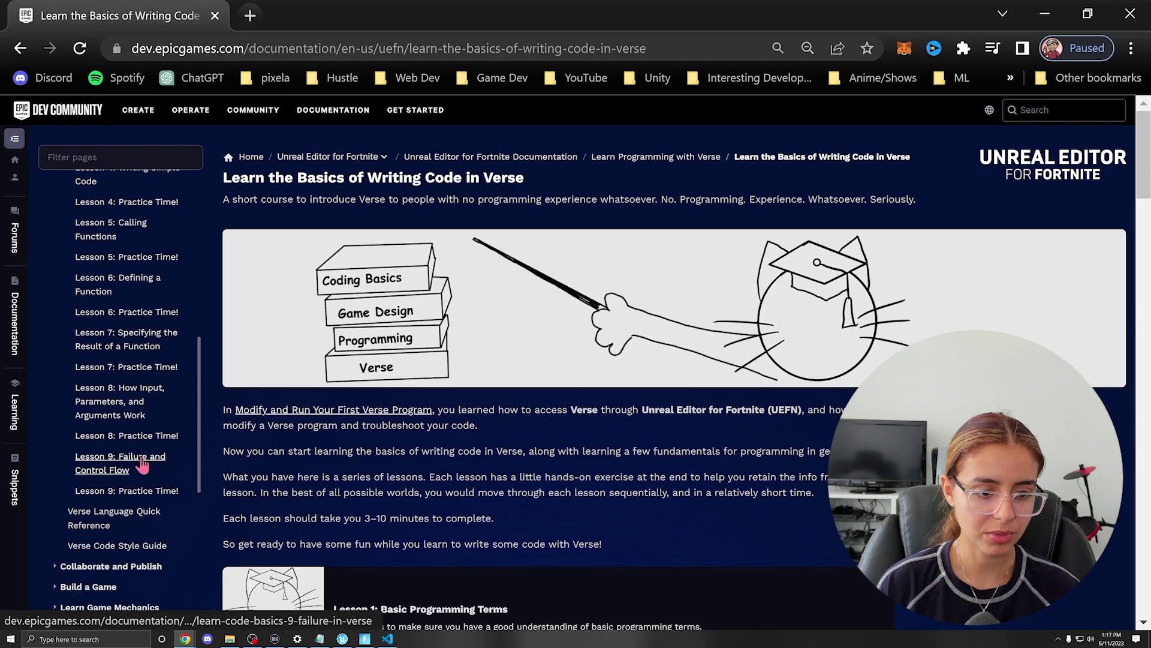
left_click(129, 391)
scroll(893, 253, "up", 6)
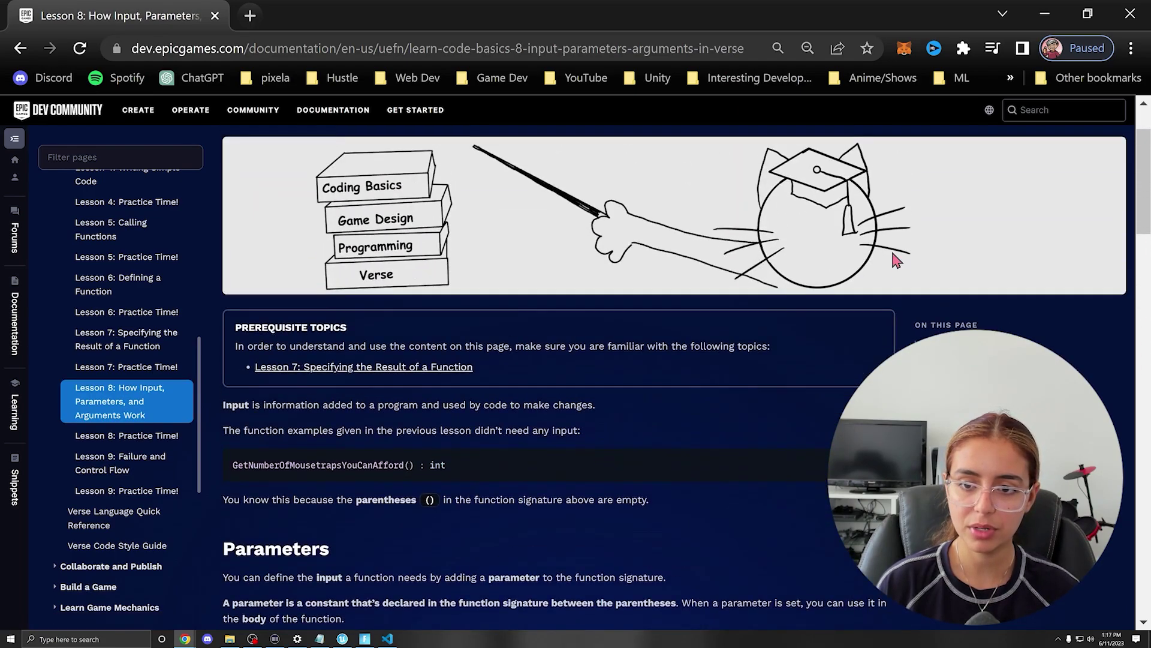
scroll(810, 207, "up", 2)
scroll(601, 391, "down", 12)
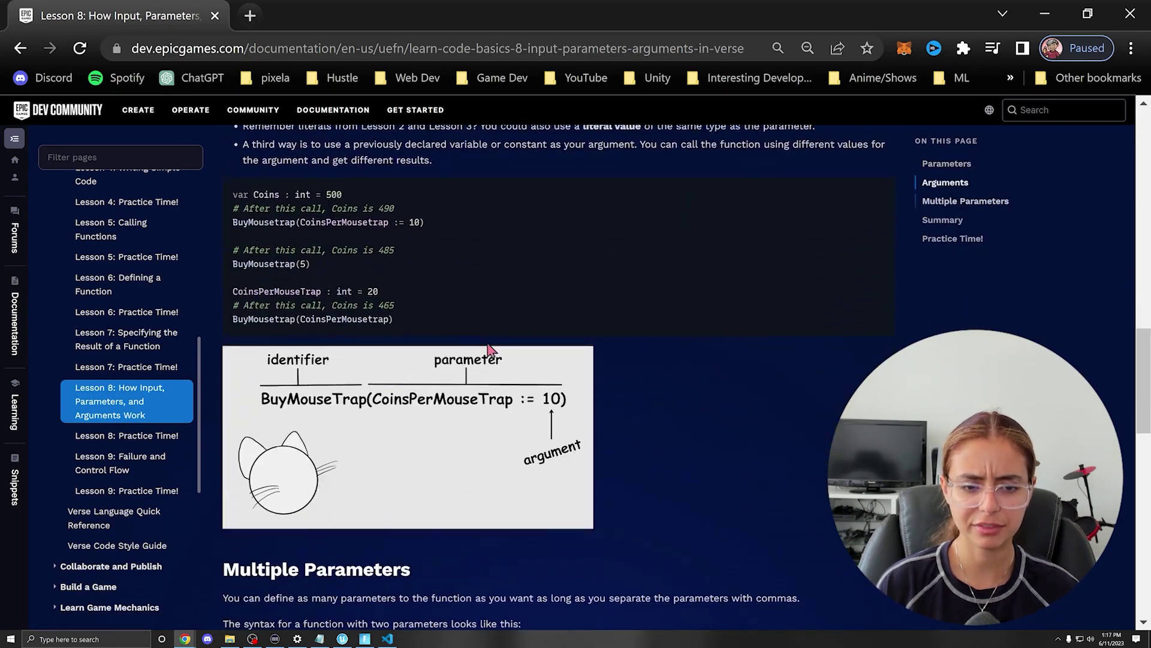
scroll(602, 391, "down", 10)
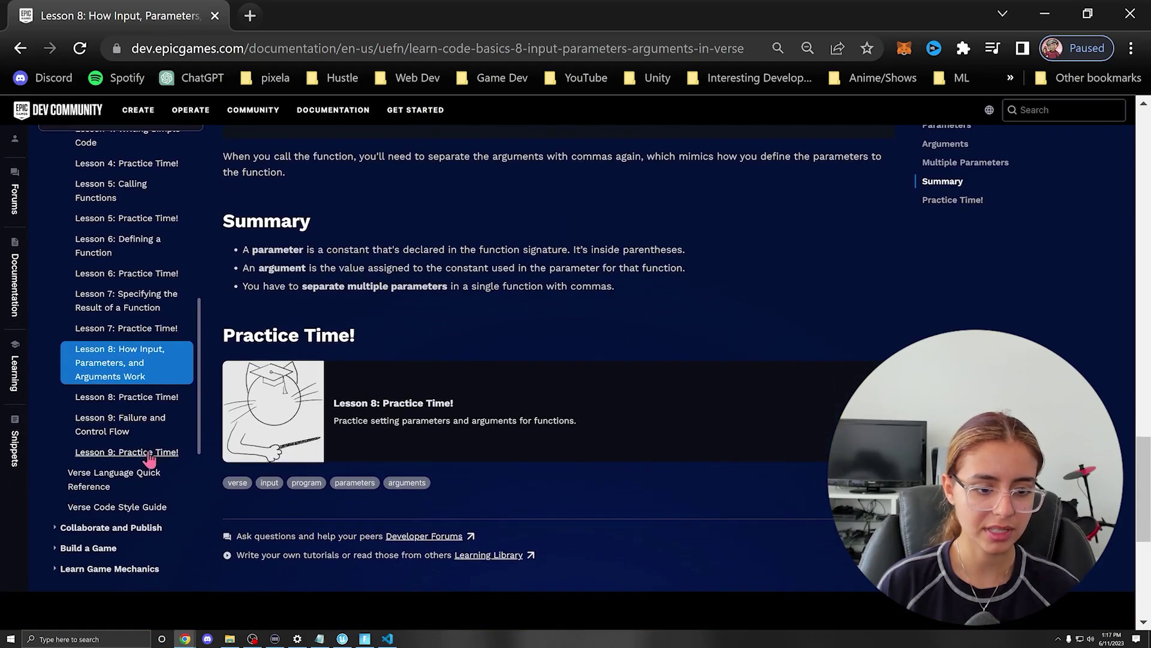
Skim the Verse Language Quick Reference to its end and open the Verse Code Style Guide.
left_click(148, 478)
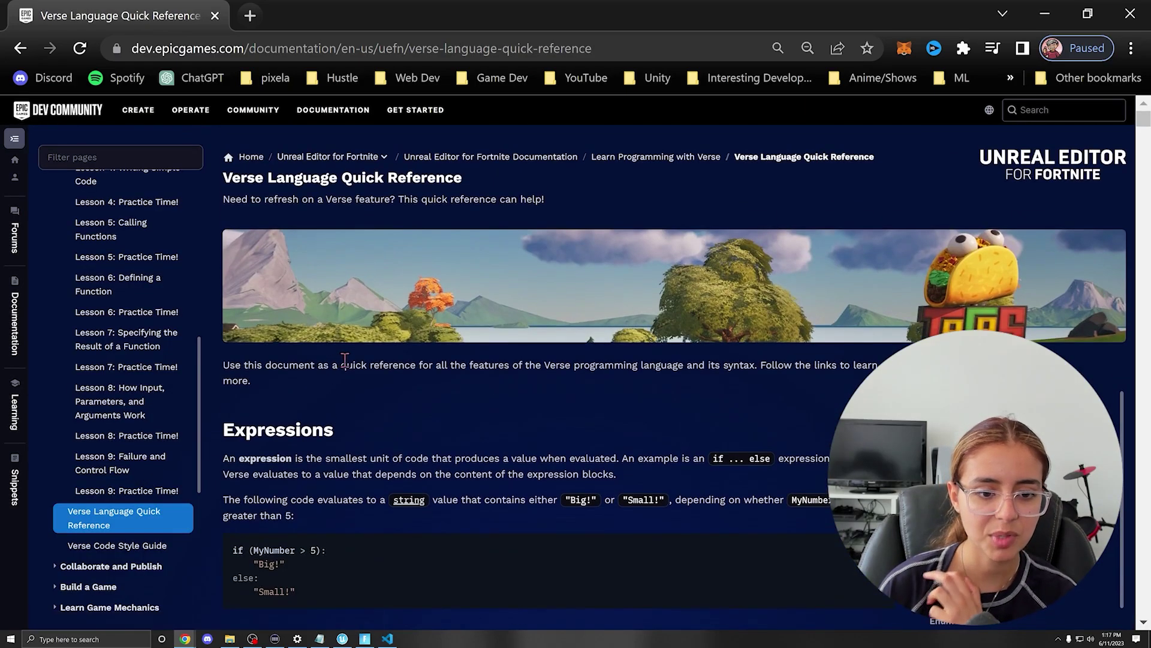
scroll(350, 362, "down", 10)
scroll(353, 360, "down", 15)
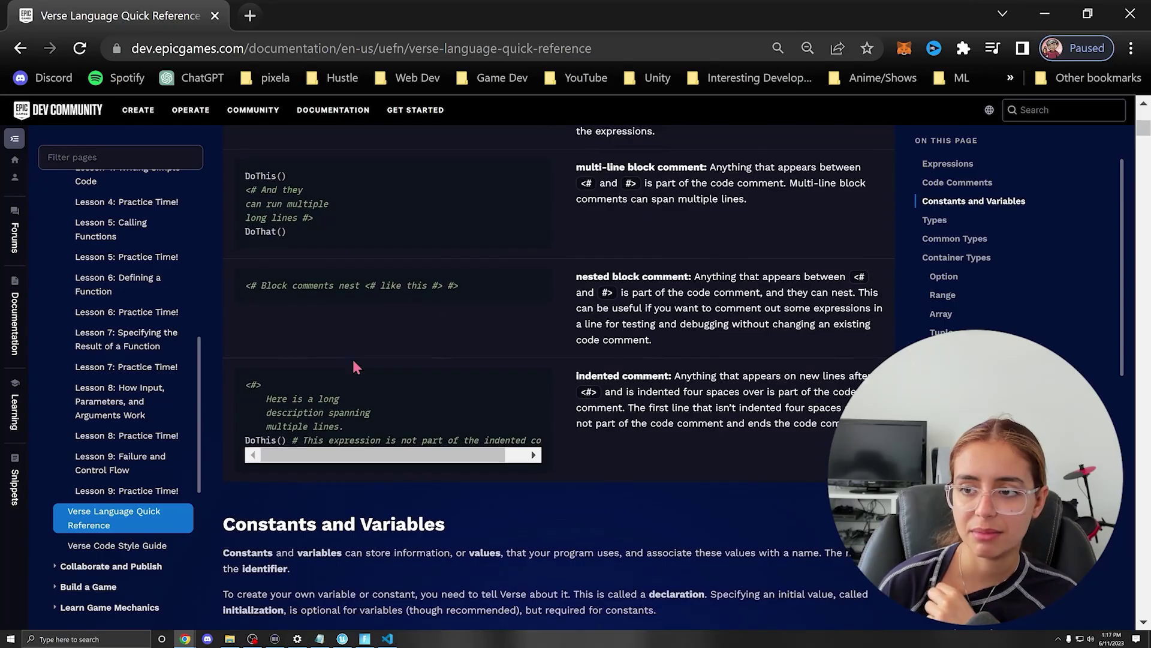
left_click_drag(1146, 143, 1146, 602)
left_click(116, 455)
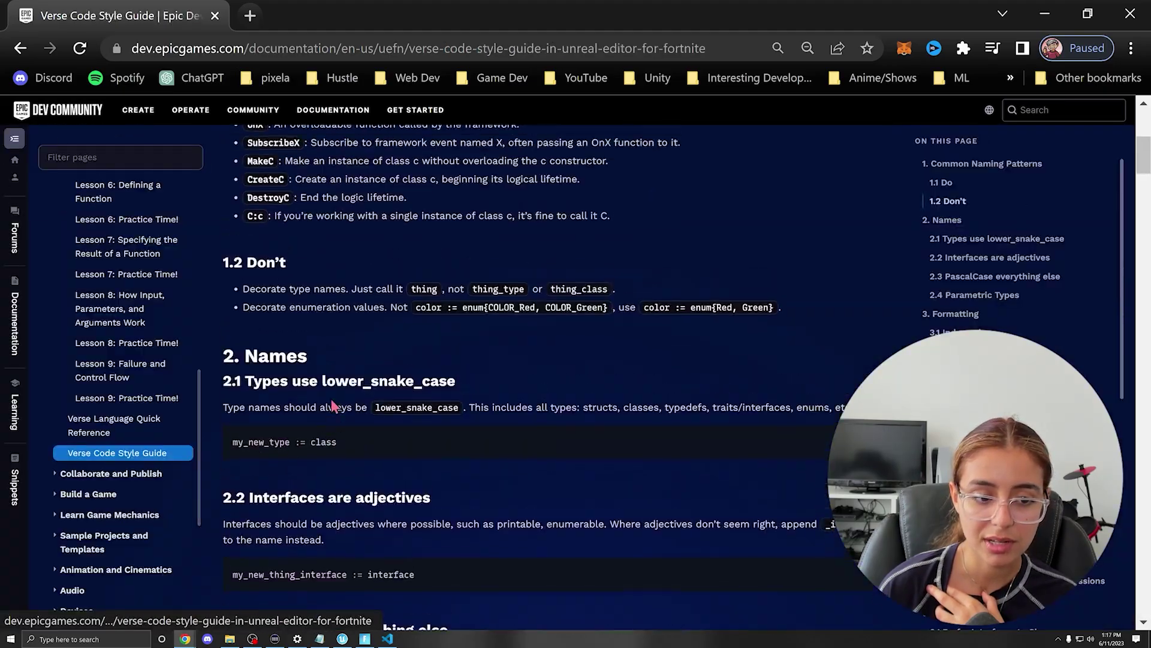